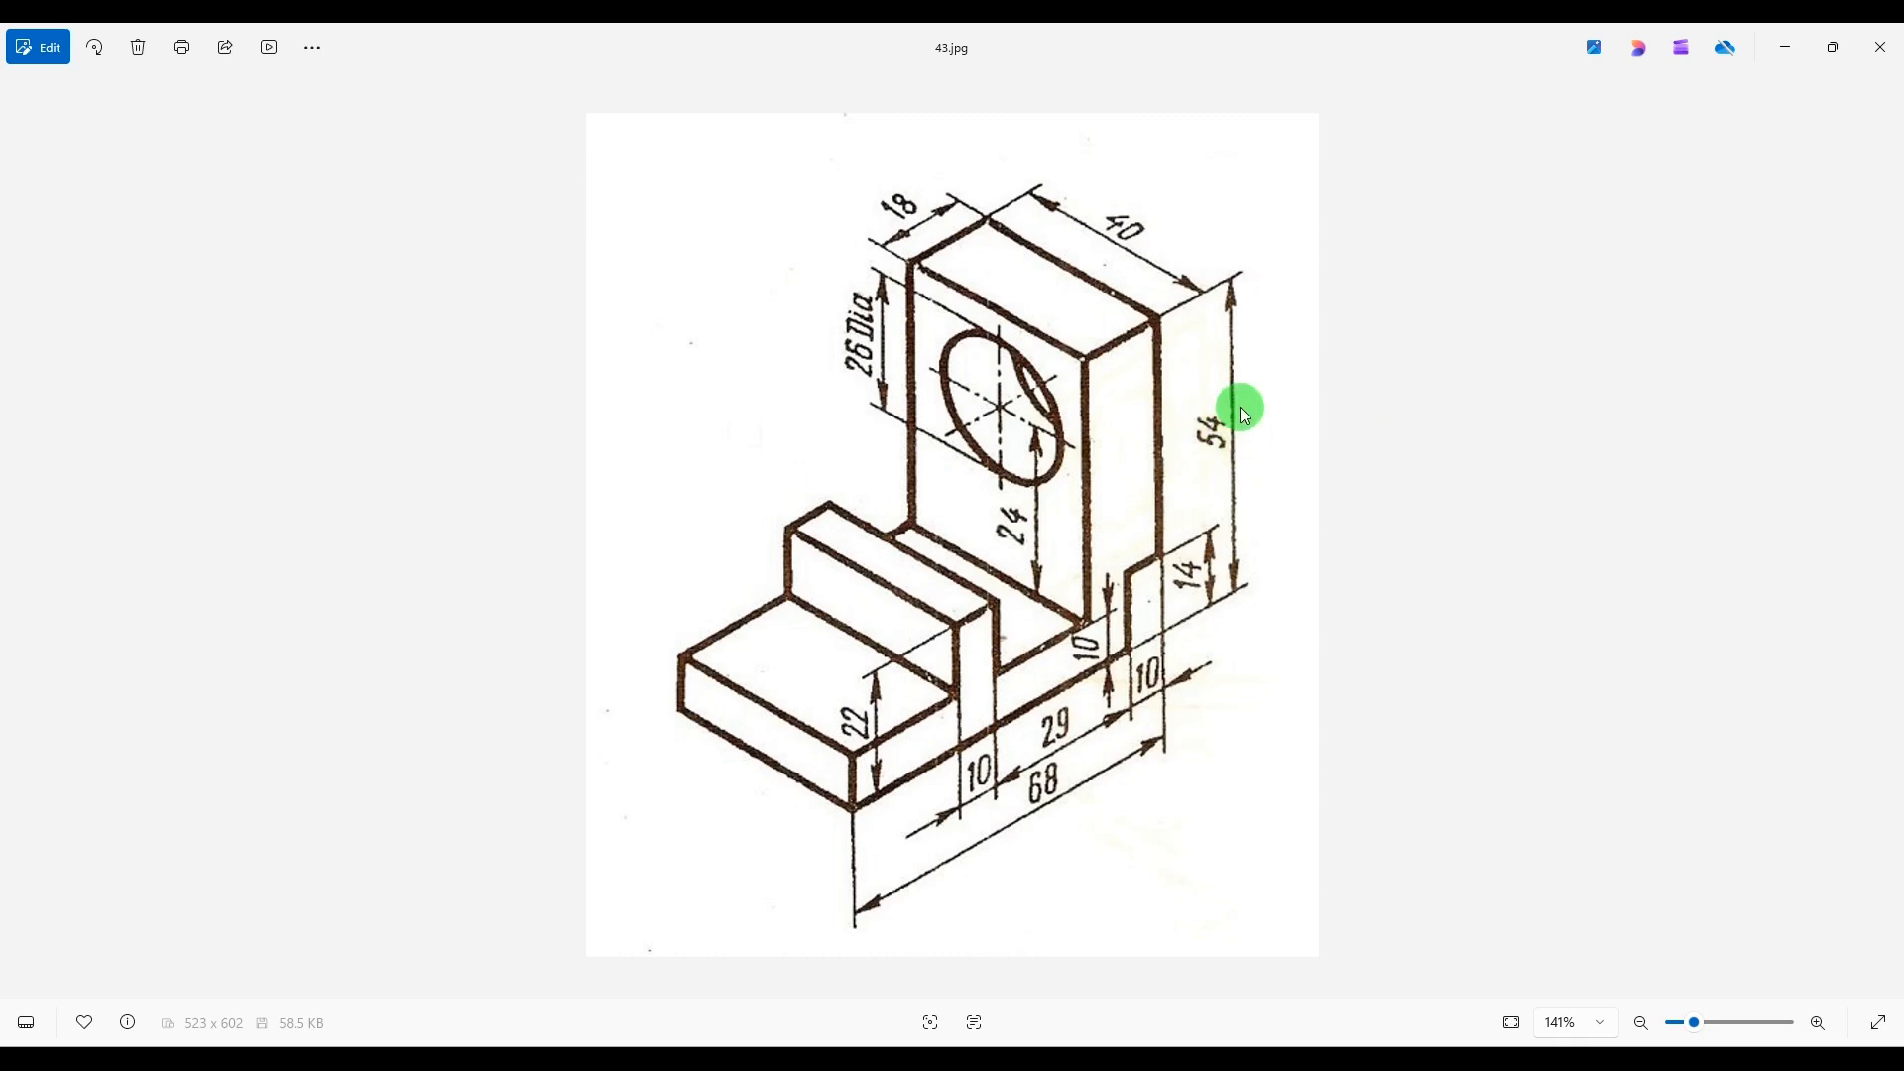
- Switch to SOLIDWORKS and create a new part document
{"action": "left_click", "coordinate": [1260, 1059]}
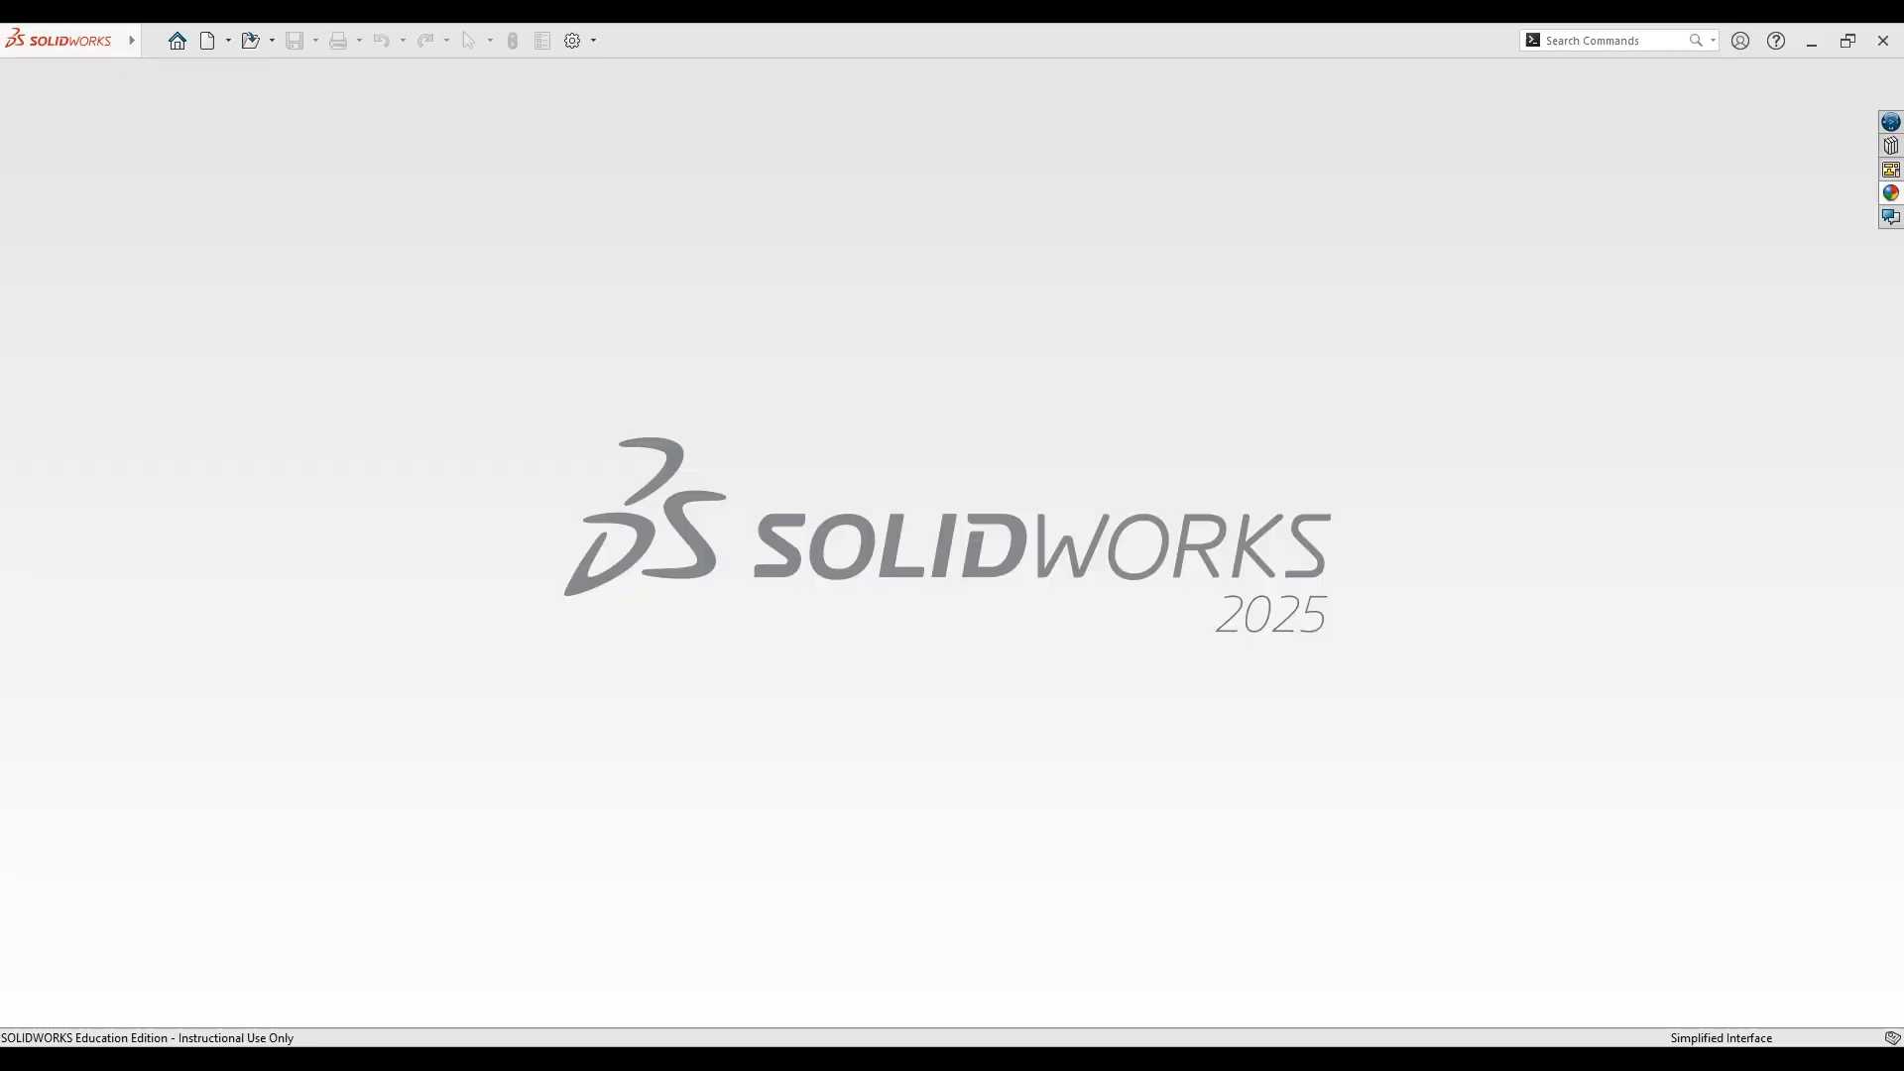
{"action": "left_click", "coordinate": [208, 41]}
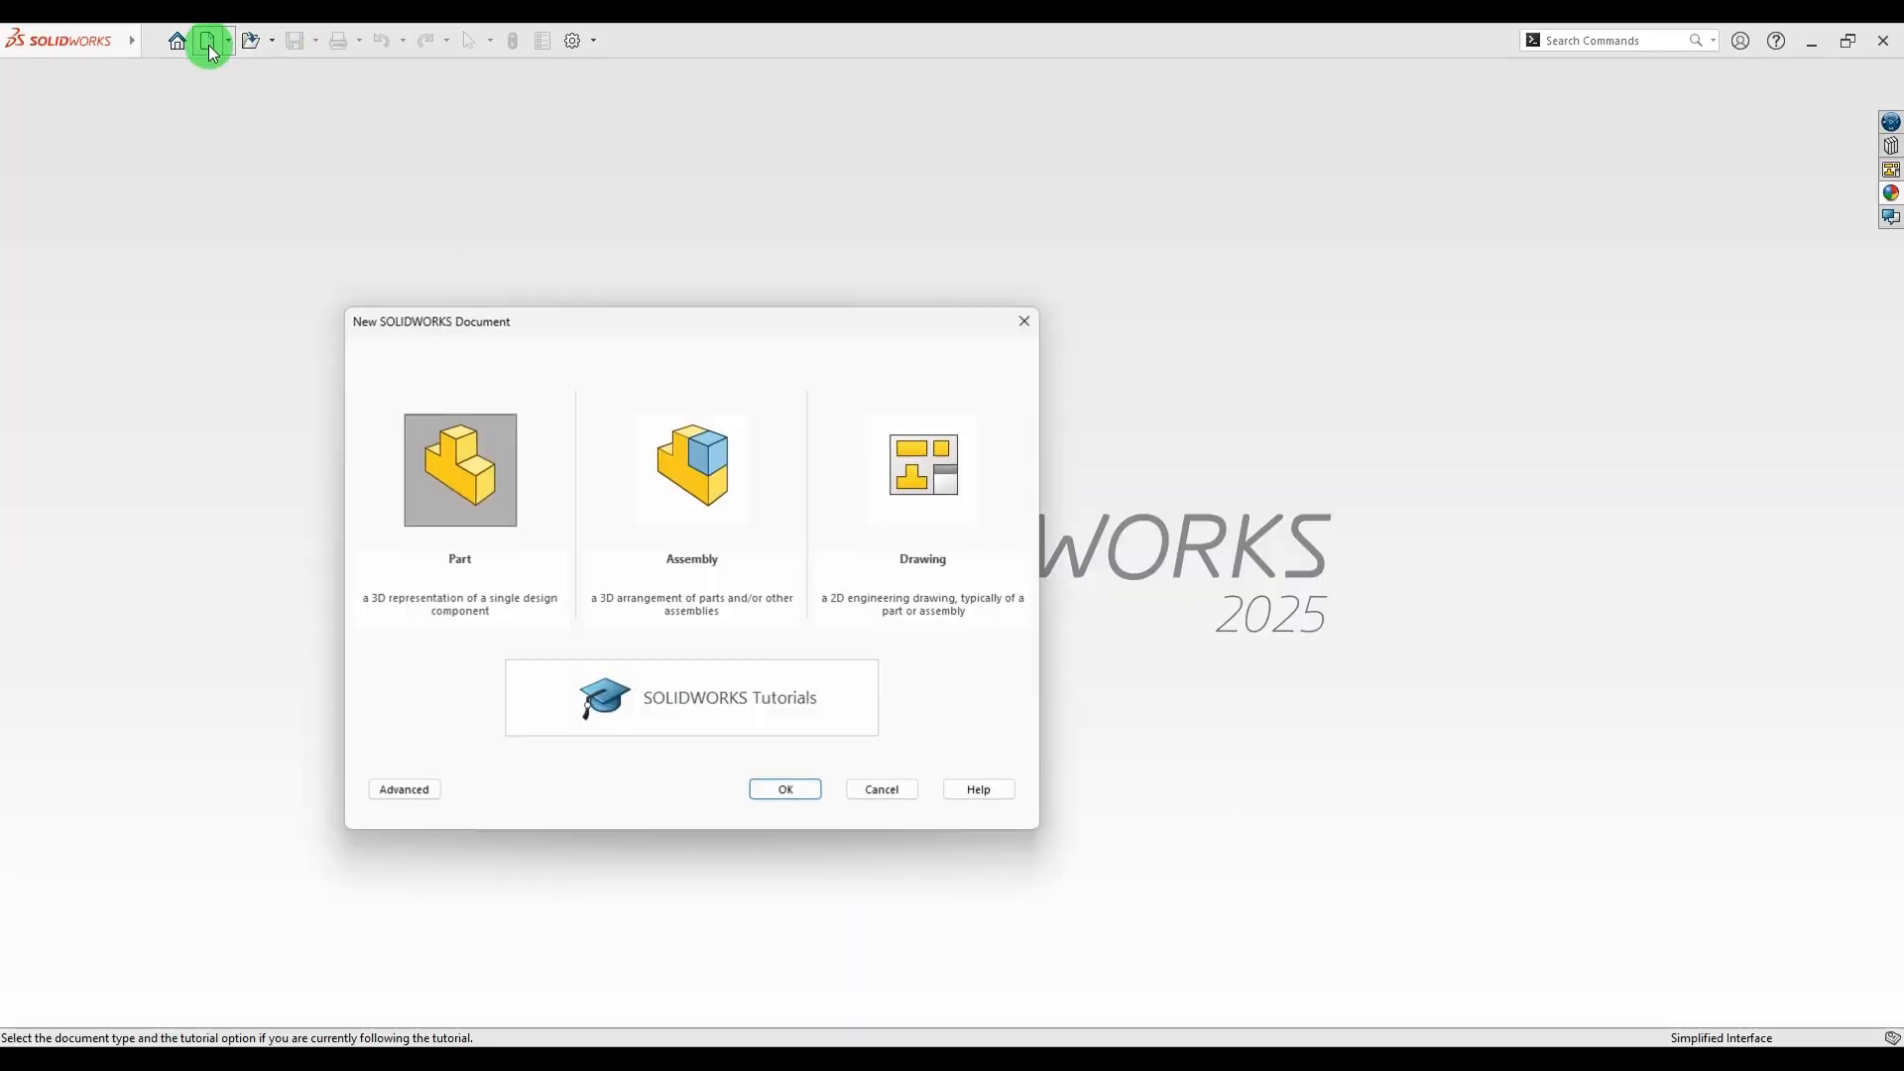
{"action": "left_click", "coordinate": [776, 793]}
- Start a sketch on the Right Plane
{"action": "left_click", "coordinate": [69, 346]}
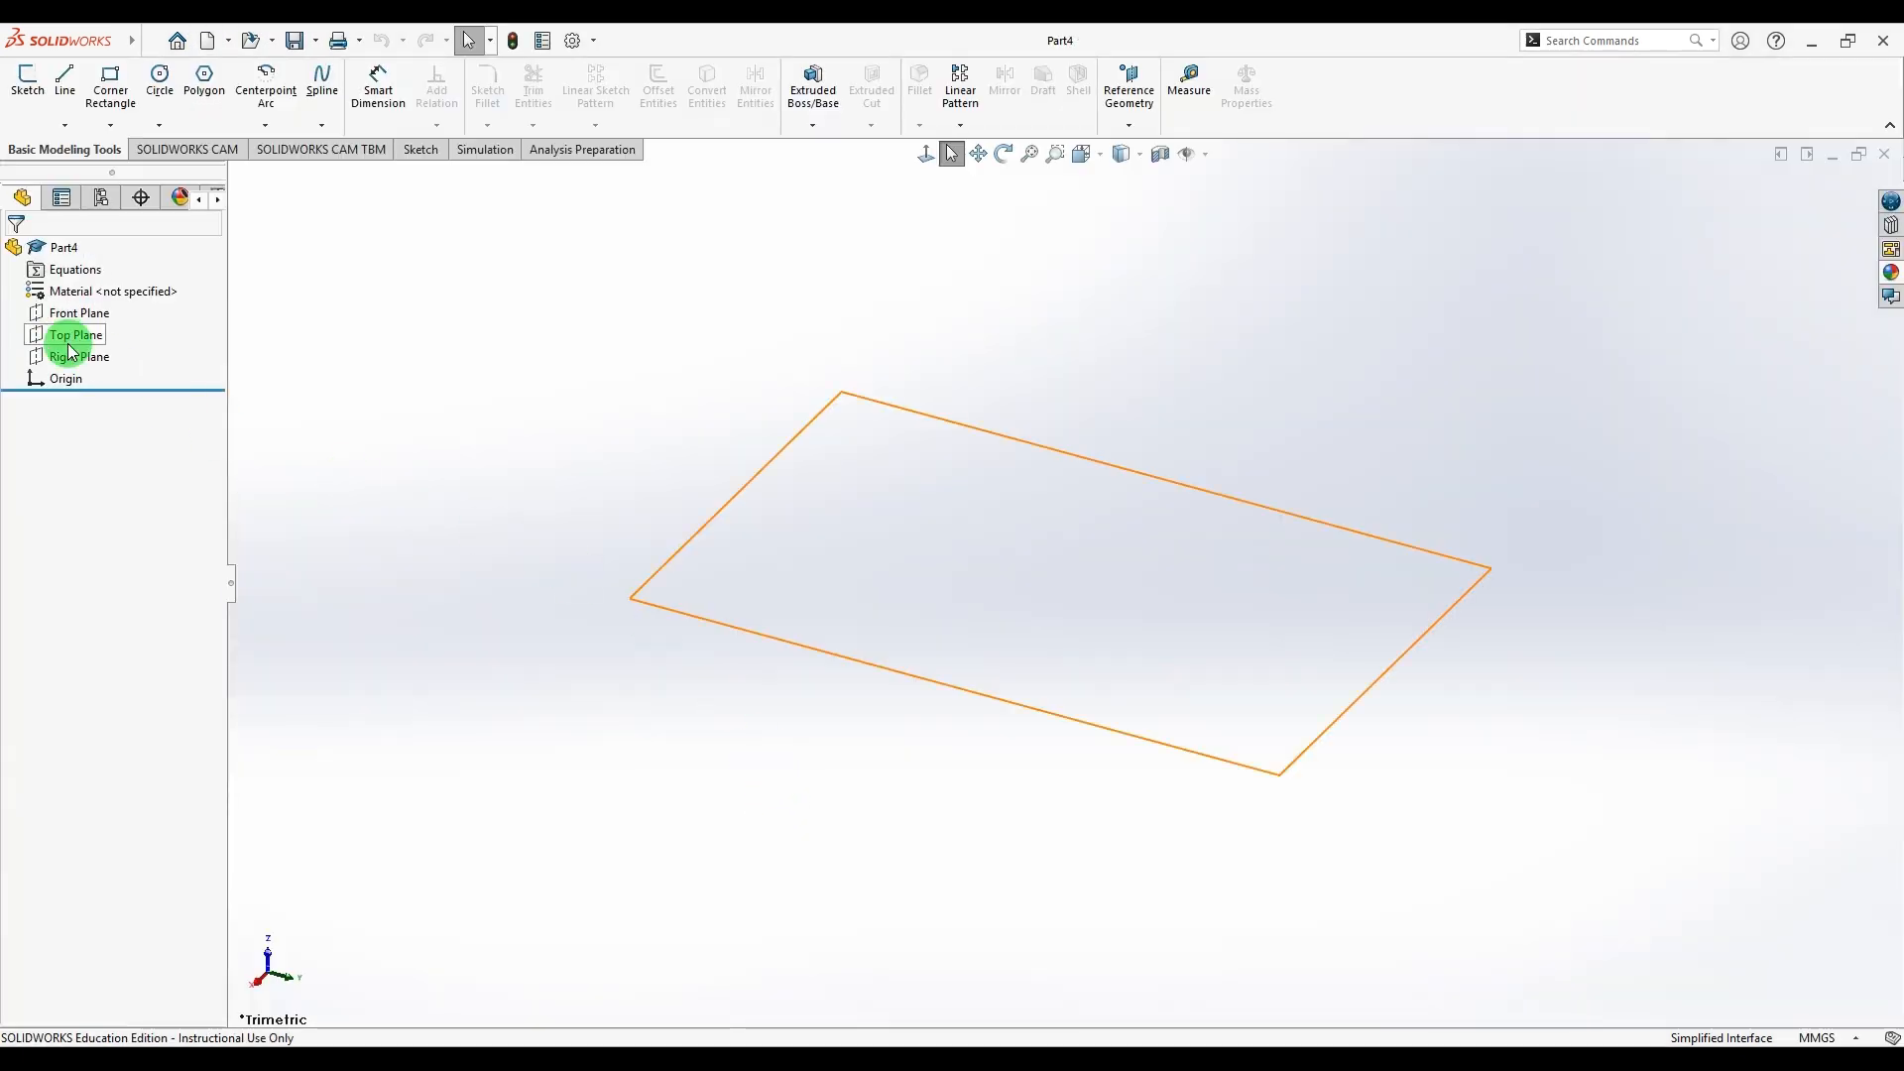
{"action": "left_click", "coordinate": [72, 357]}
{"action": "left_click", "coordinate": [98, 334]}
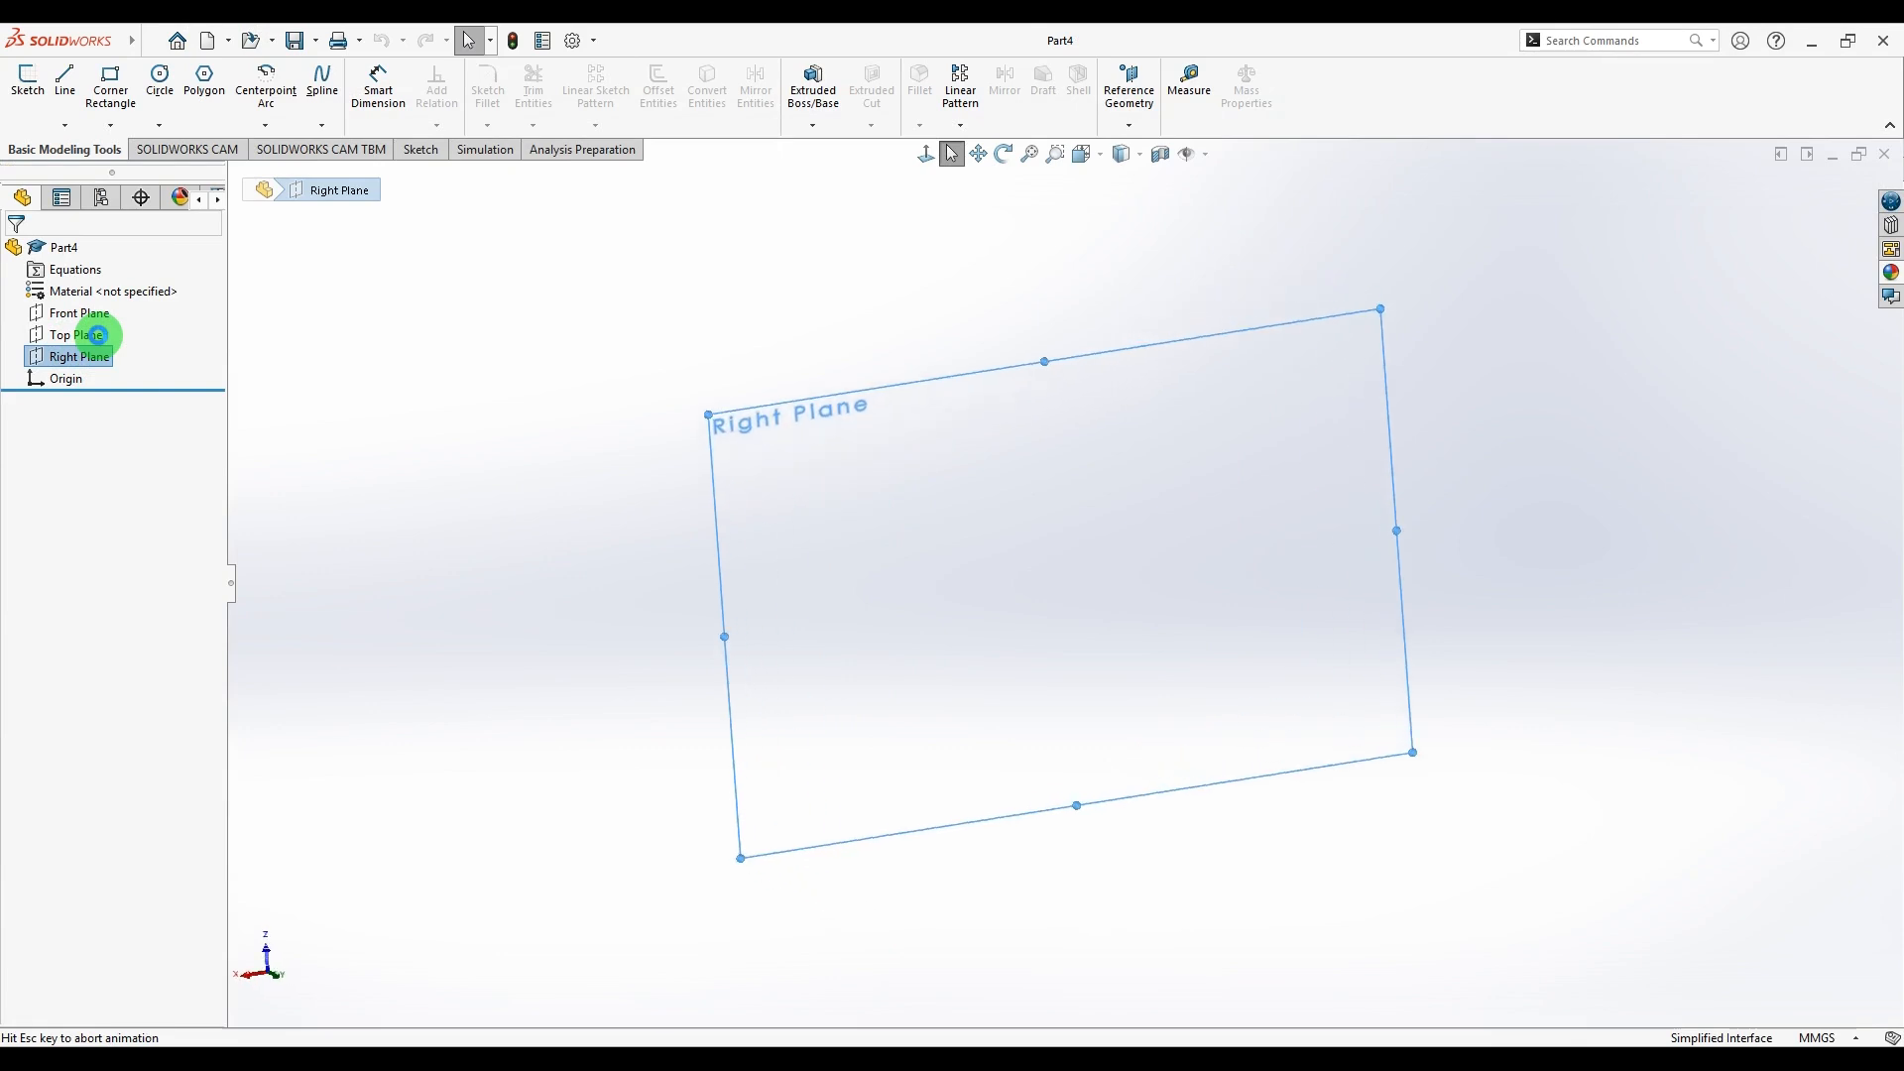
{"action": "scroll", "coordinate": [1237, 536], "scroll_direction": "up", "scroll_amount": 3}
{"action": "scroll", "coordinate": [1250, 500], "scroll_direction": "down", "scroll_amount": 2}
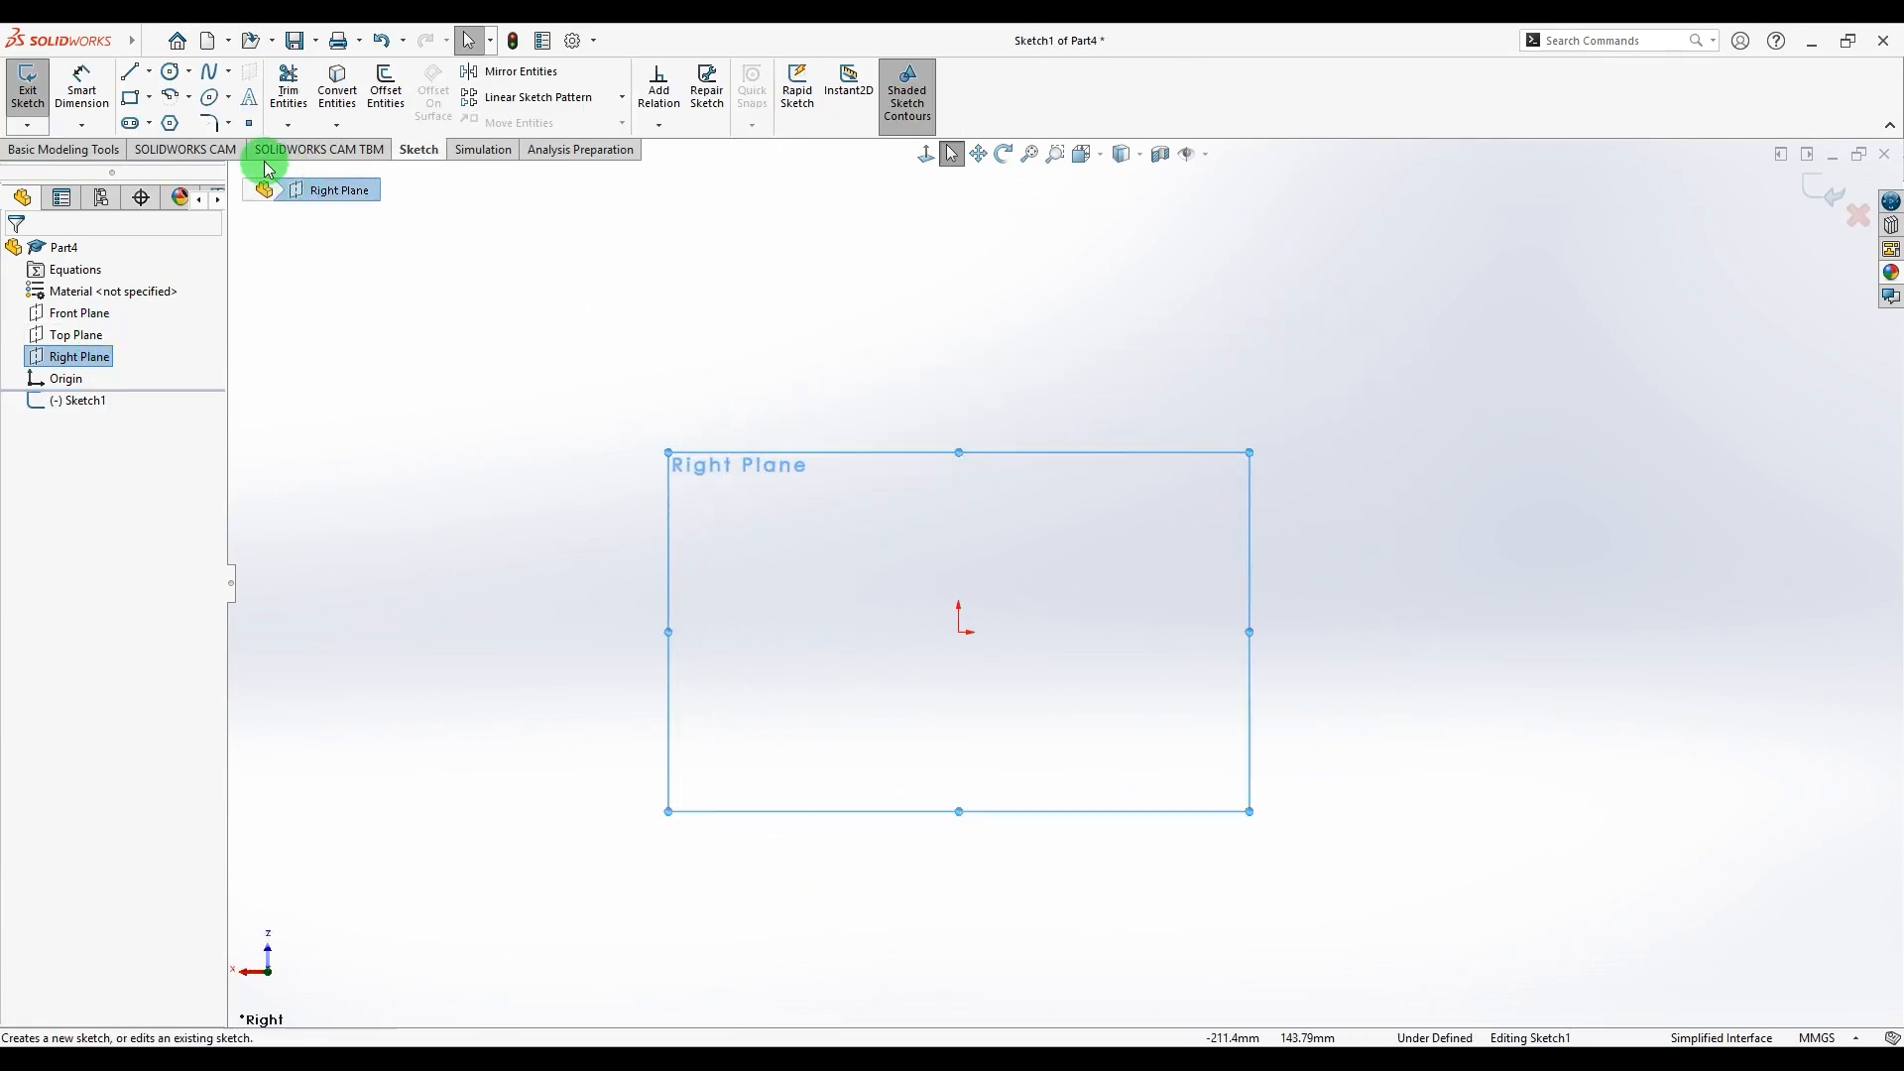
- Sketch a corner rectangle with its lower-left corner on the origin and dimension its width to 68 mm
{"action": "left_click", "coordinate": [130, 97]}
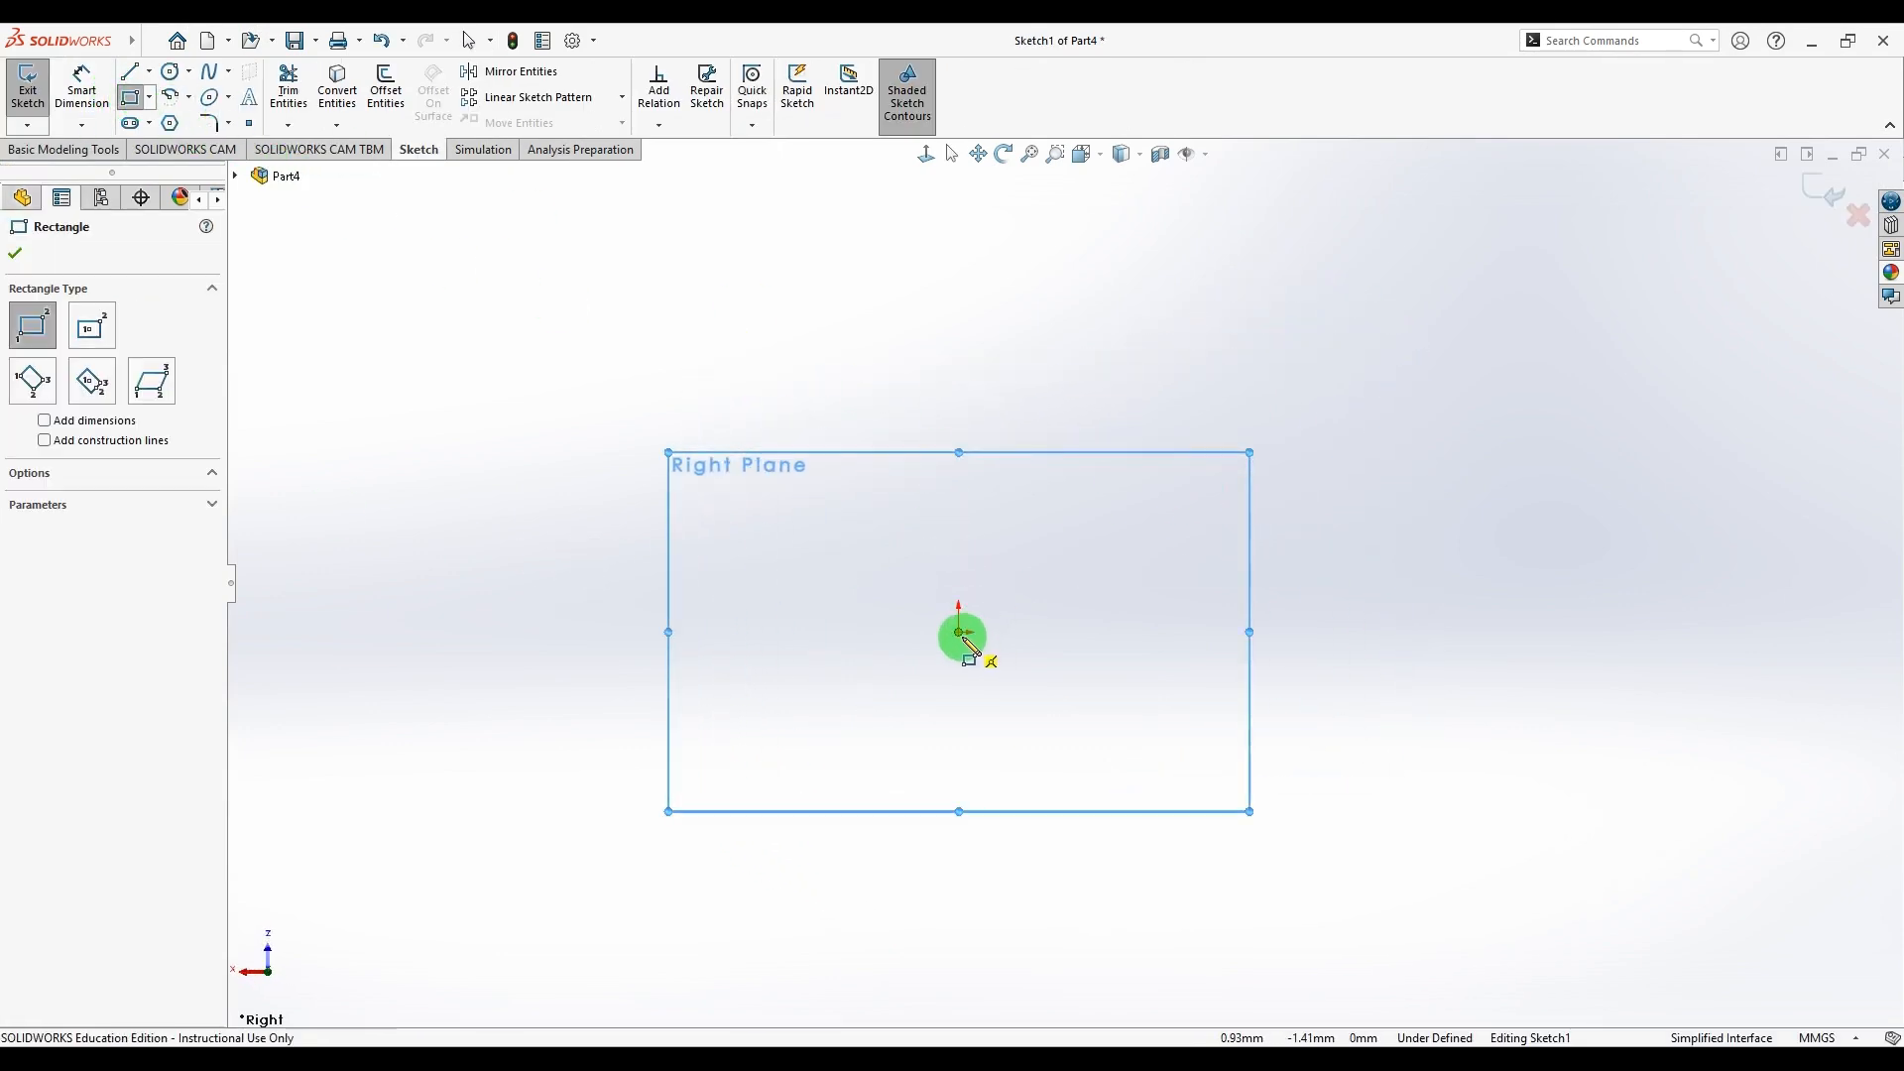
{"action": "mouse_move", "coordinate": [958, 632]}
{"action": "left_mouse_down"}
{"action": "mouse_move", "coordinate": [1136, 576]}
{"action": "mouse_move", "coordinate": [1211, 493]}
{"action": "mouse_move", "coordinate": [1247, 484]}
{"action": "left_mouse_up"}
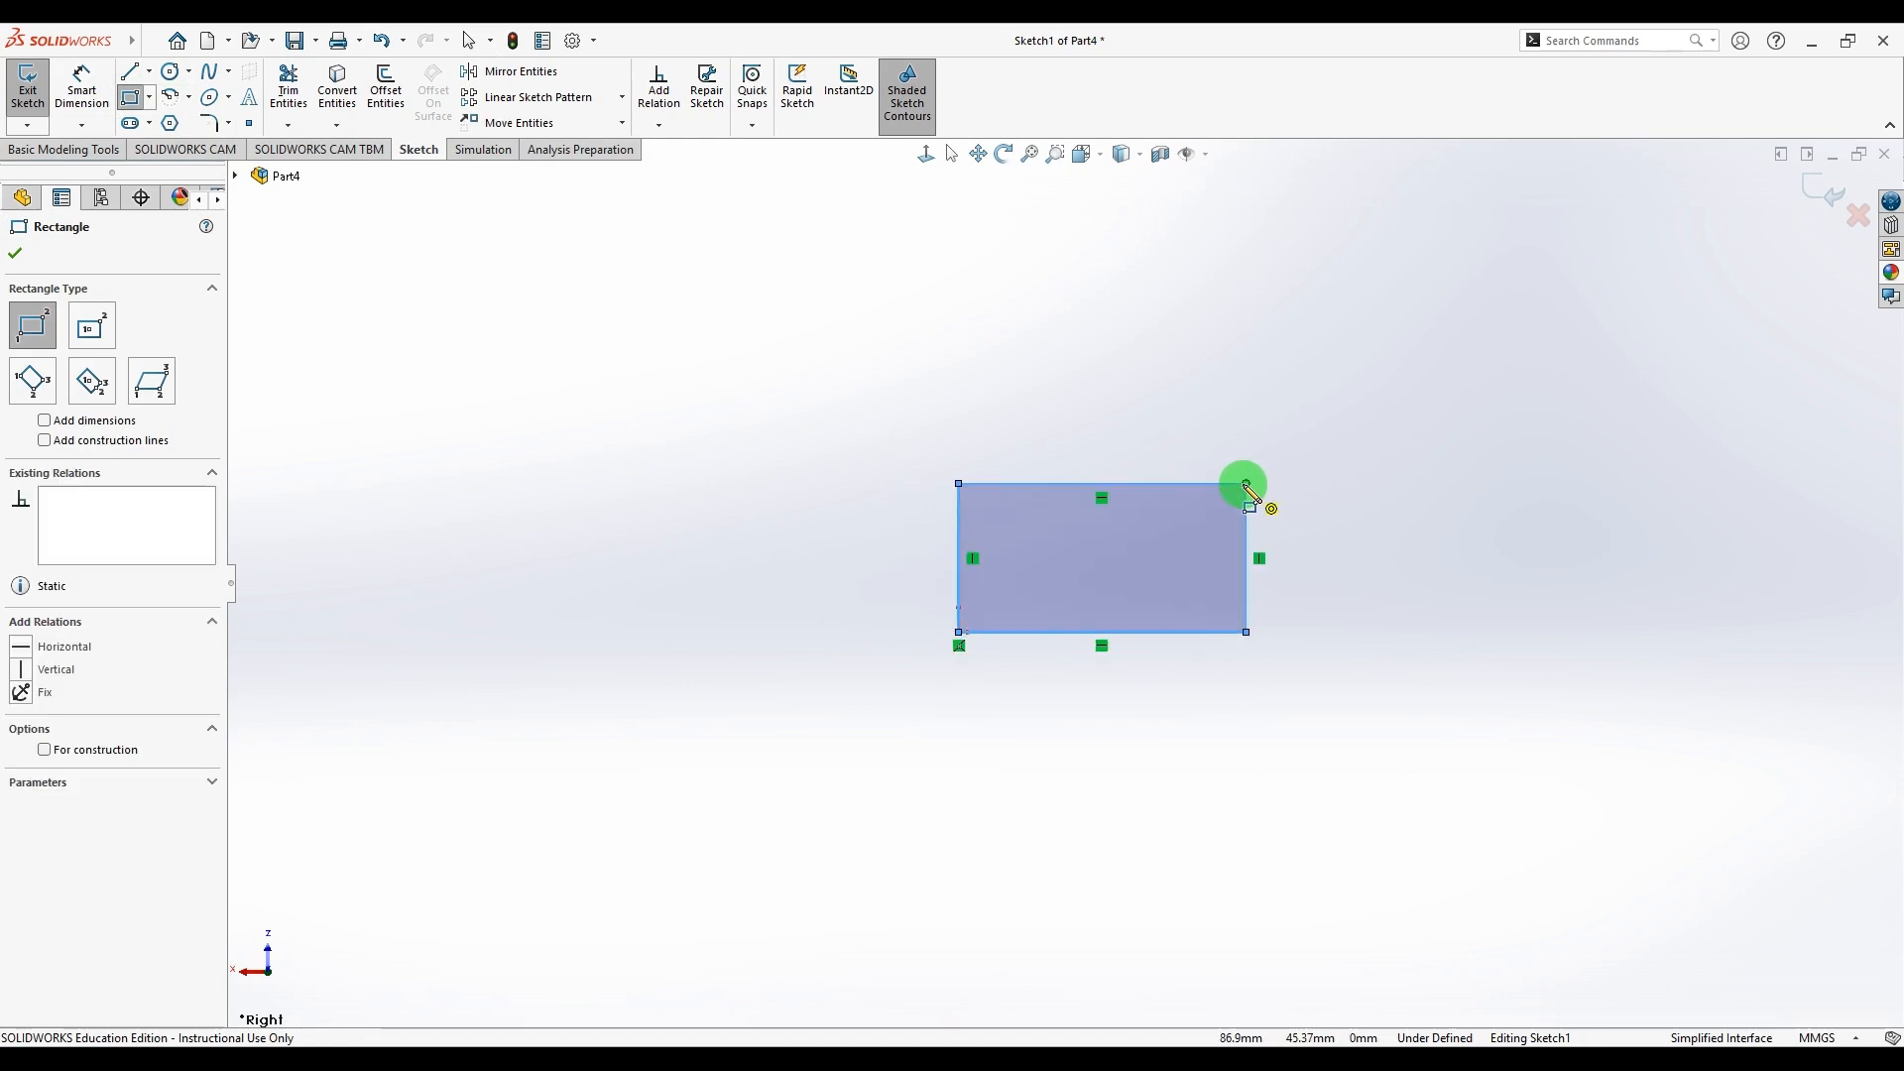
{"action": "left_click", "coordinate": [81, 87]}
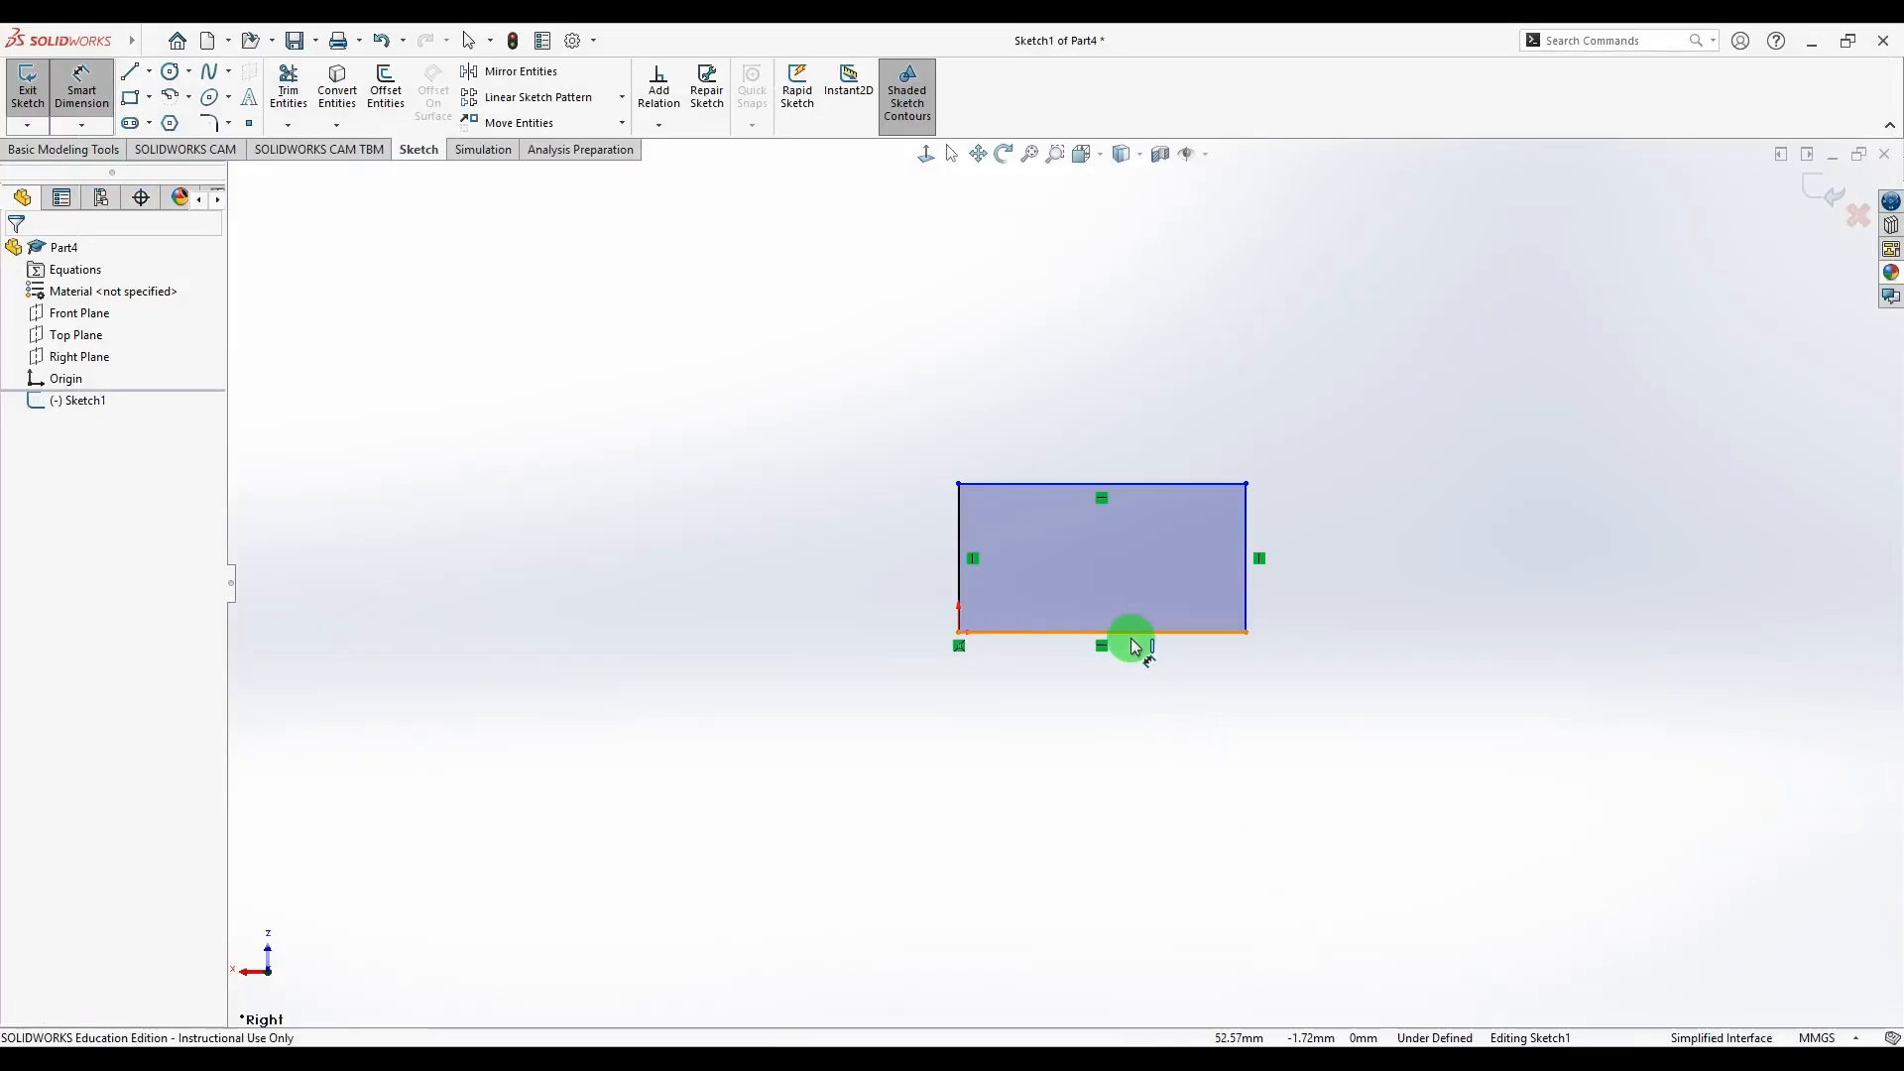
{"action": "left_click", "coordinate": [1130, 633]}
{"action": "left_click", "coordinate": [1118, 703]}
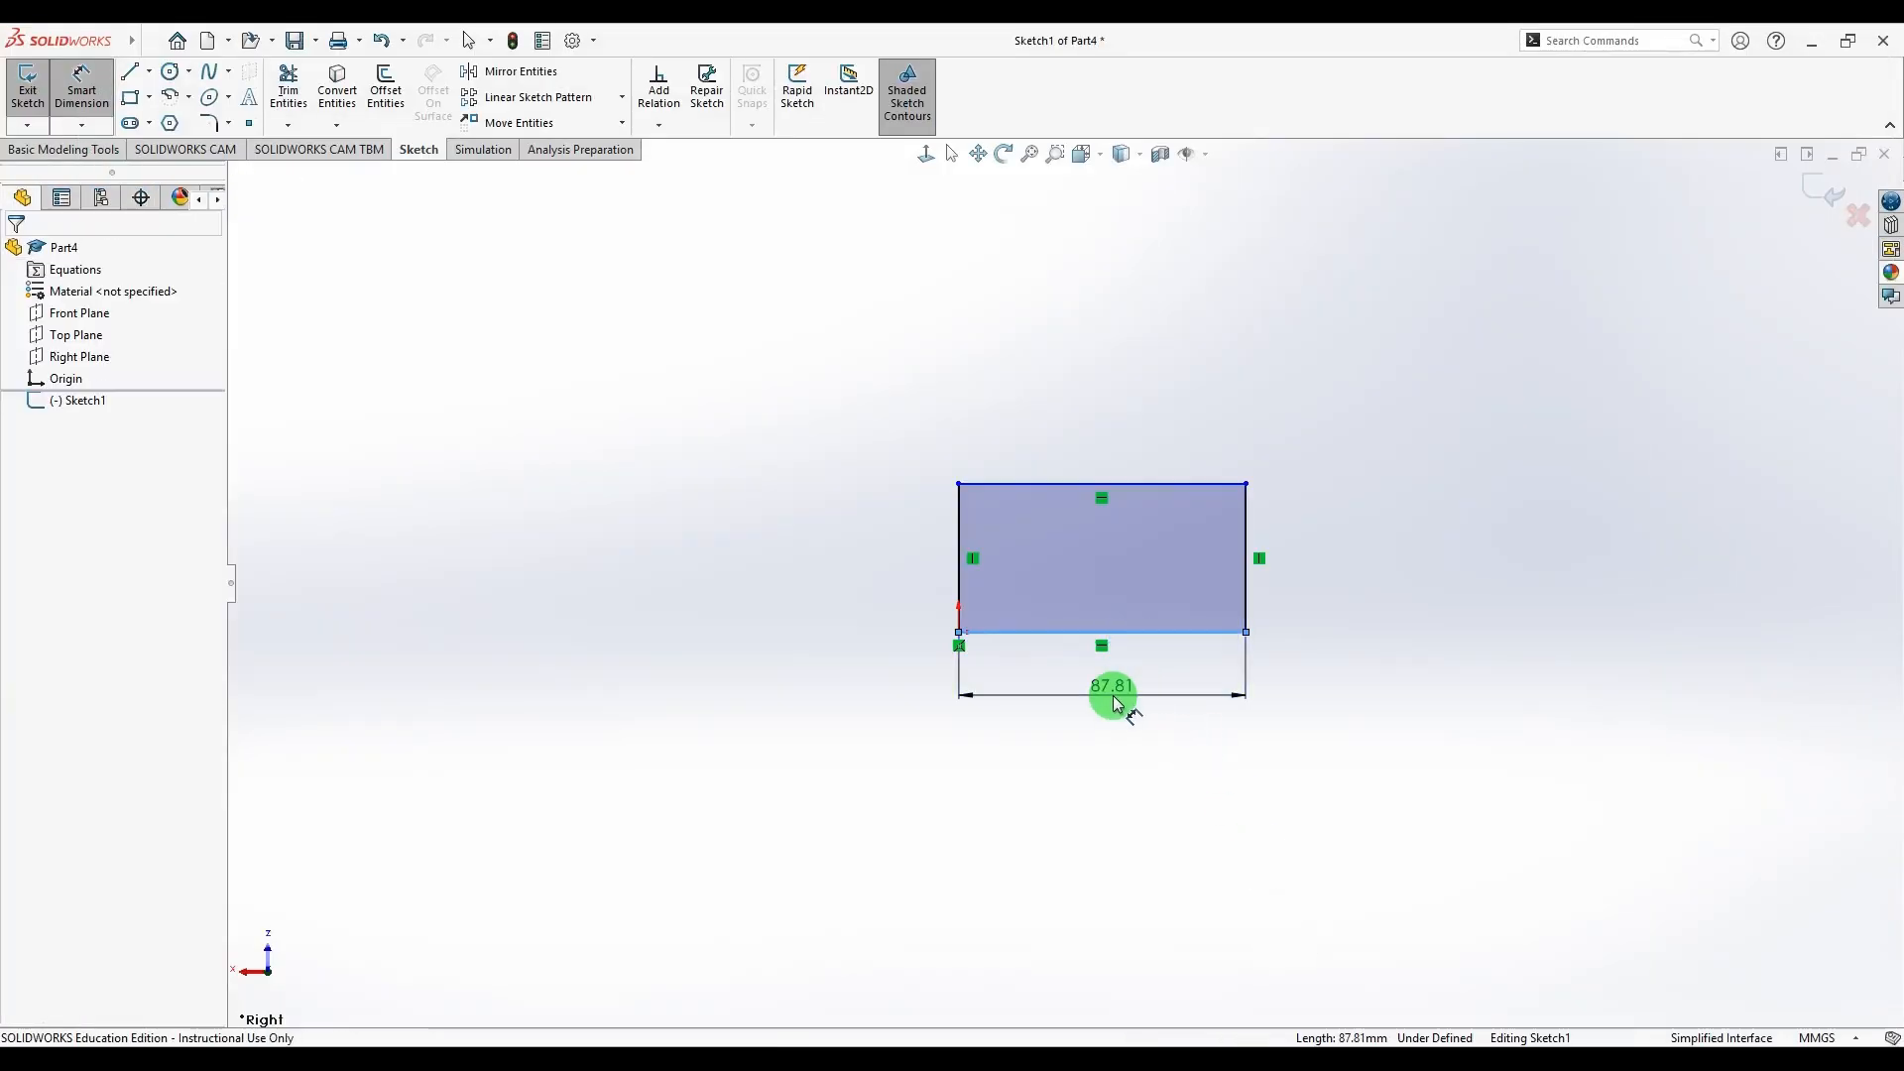
{"action": "type", "text": "68"}
{"action": "key", "text": "Return"}
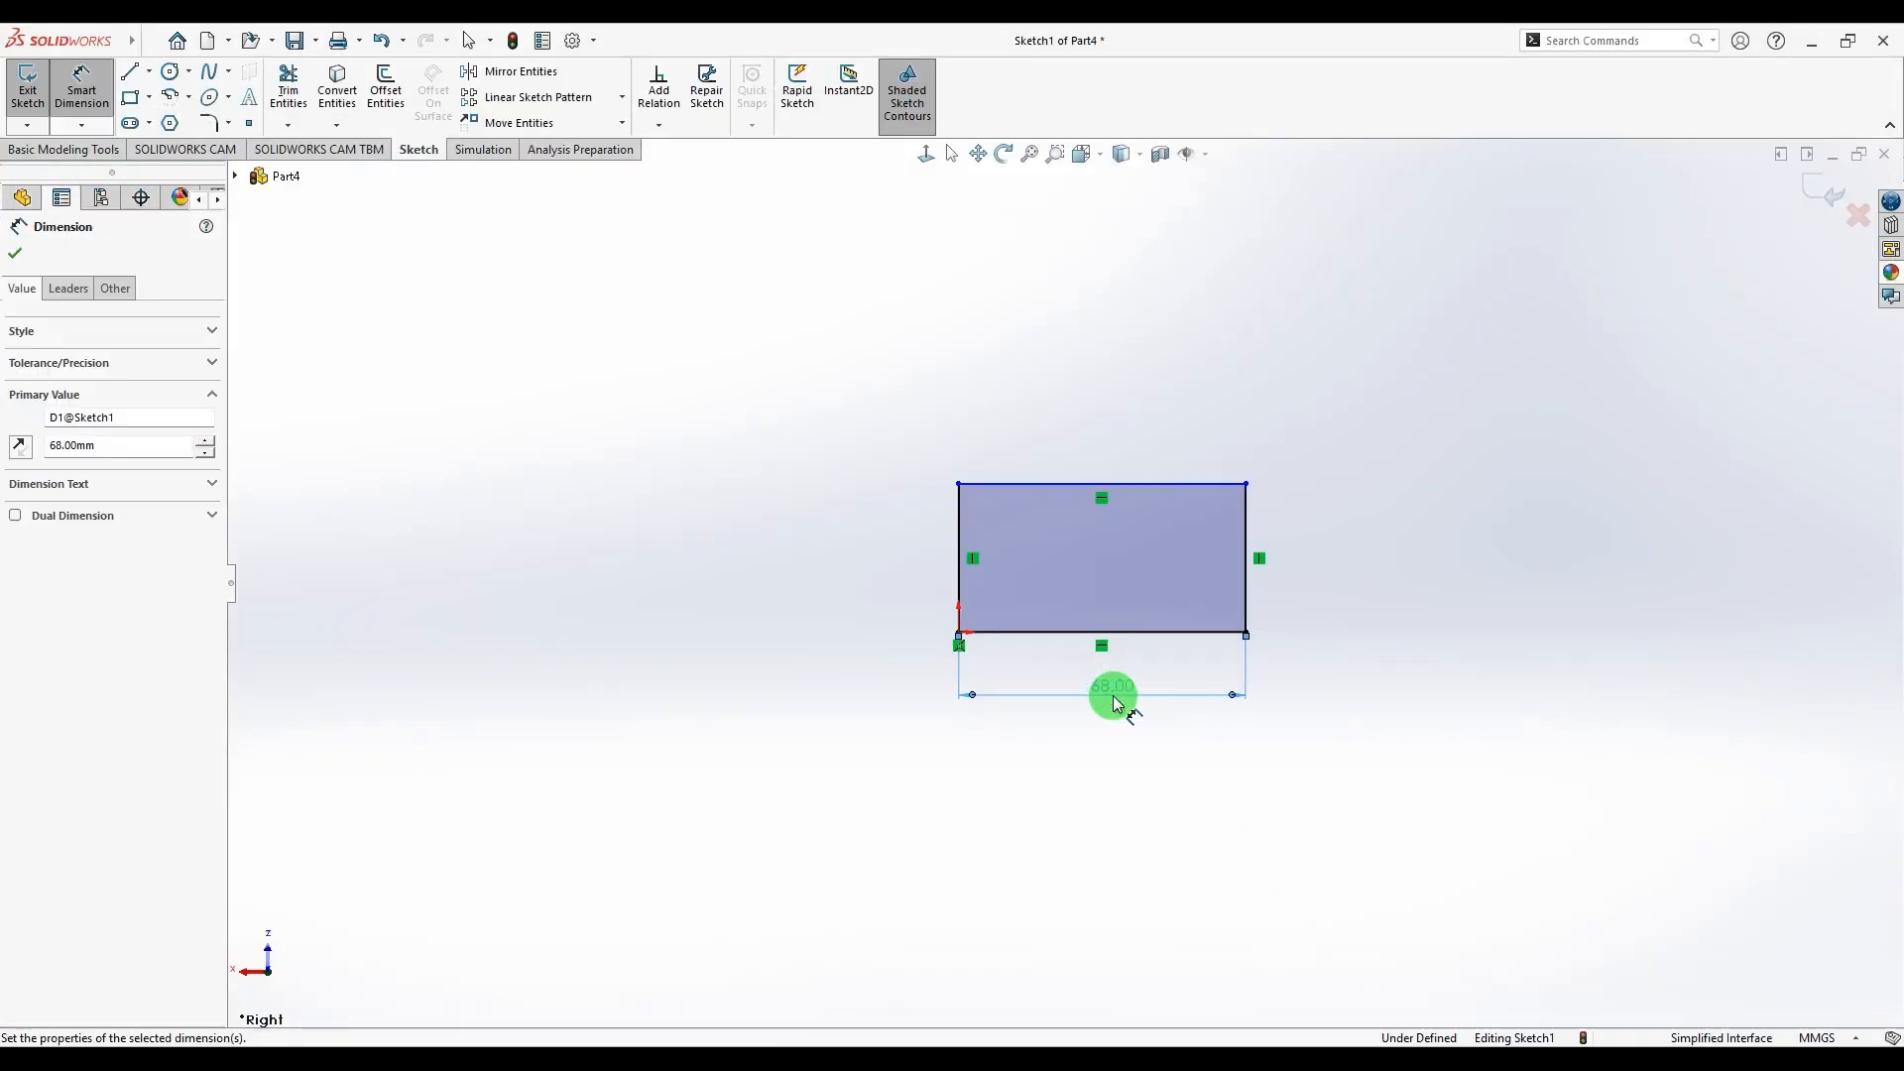
- Dimension the rectangle's height to 54 mm
{"action": "left_click", "coordinate": [1246, 561]}
{"action": "left_click", "coordinate": [1312, 575]}
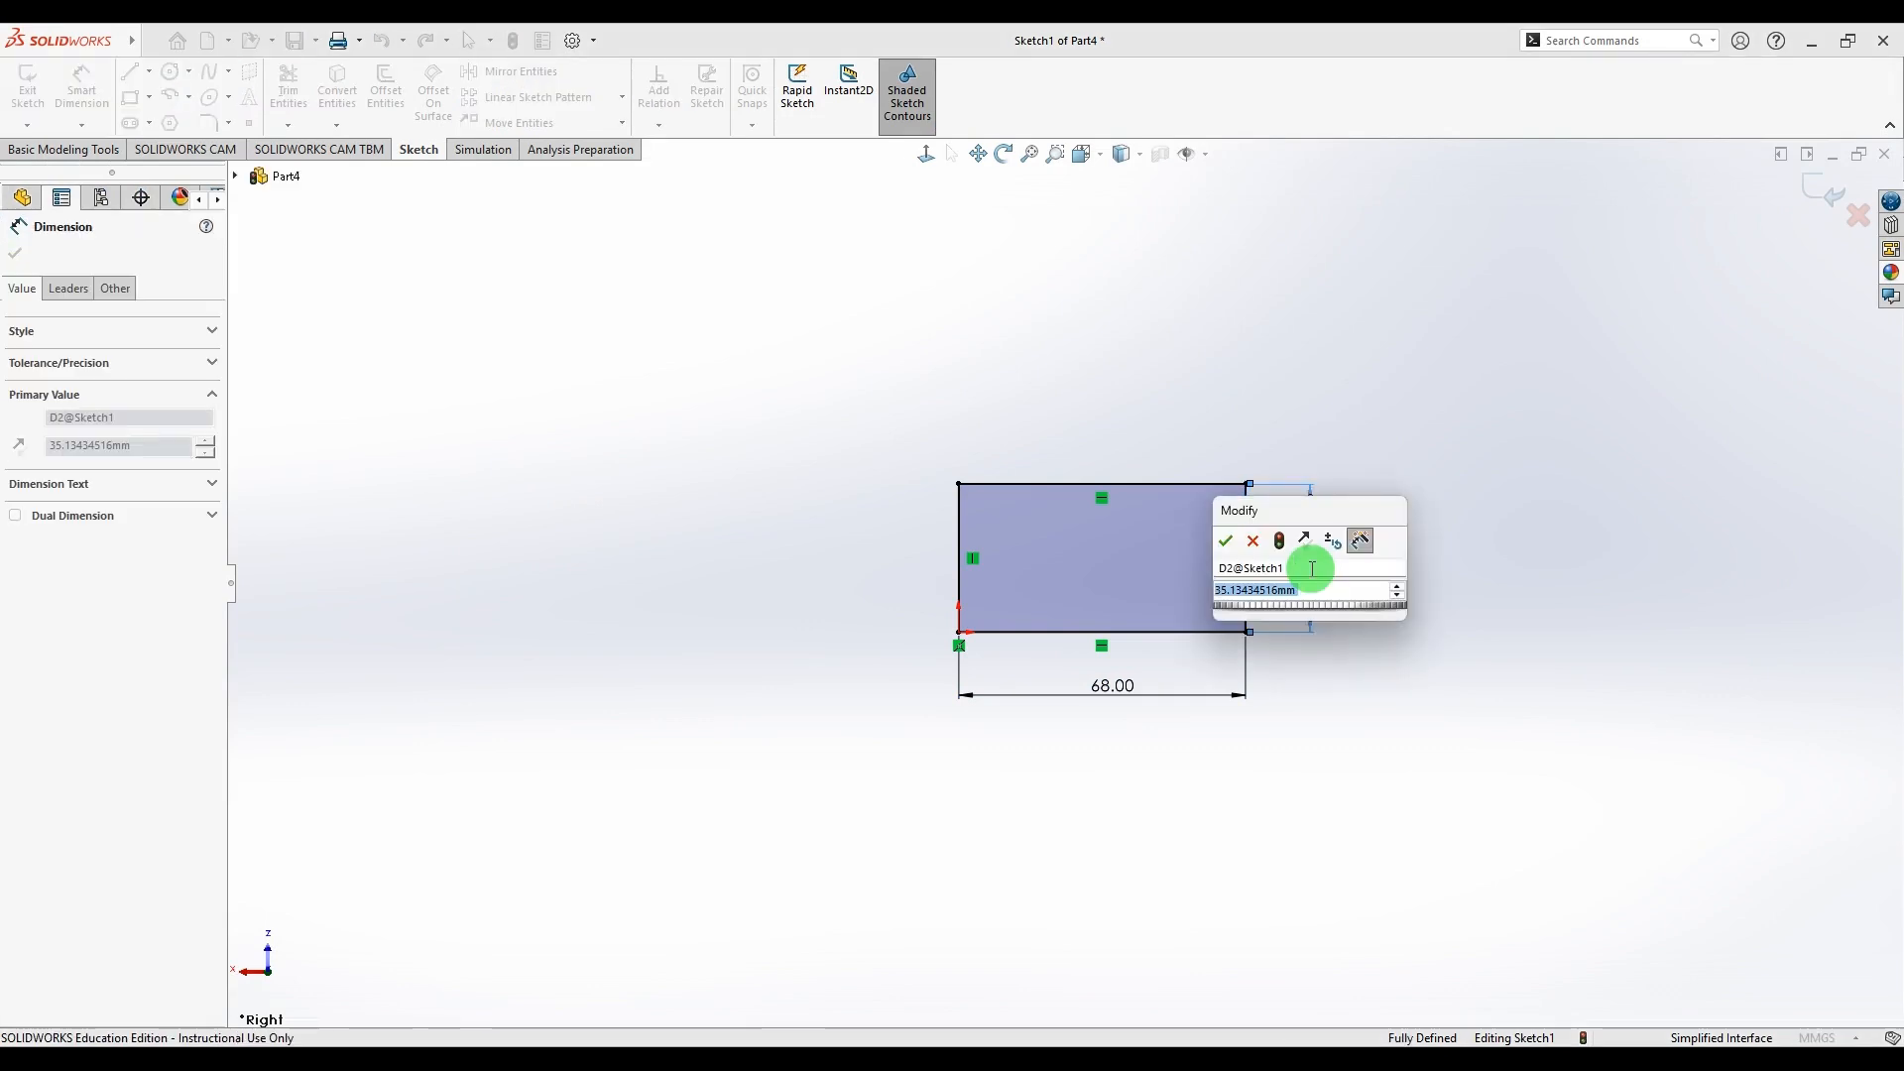
{"action": "type", "text": "54"}
{"action": "key", "text": "Return"}
{"action": "left_click", "coordinate": [1455, 848]}
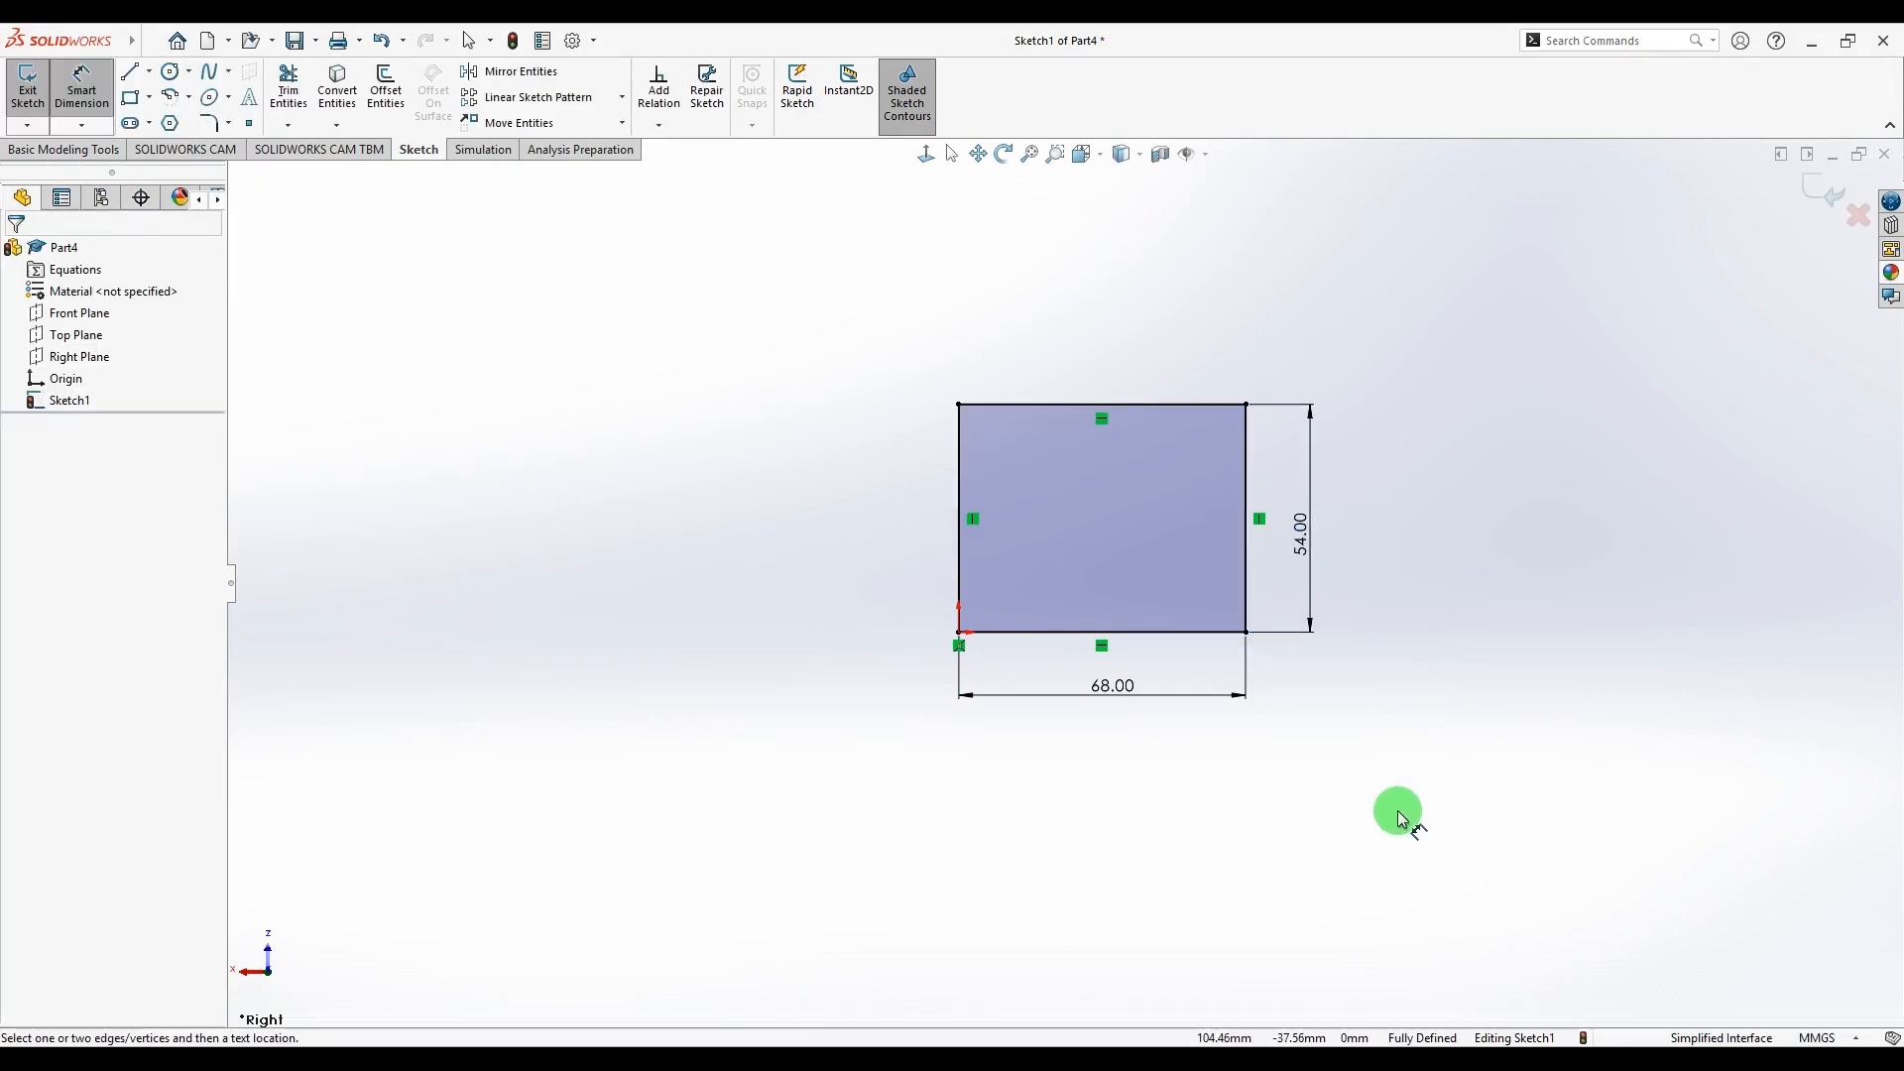
- Following the reference drawing, sketch two connected lines forming a notch about 15 mm wide and 13 mm high in the rectangle's lower-right corner
{"action": "left_click", "coordinate": [1307, 1059]}
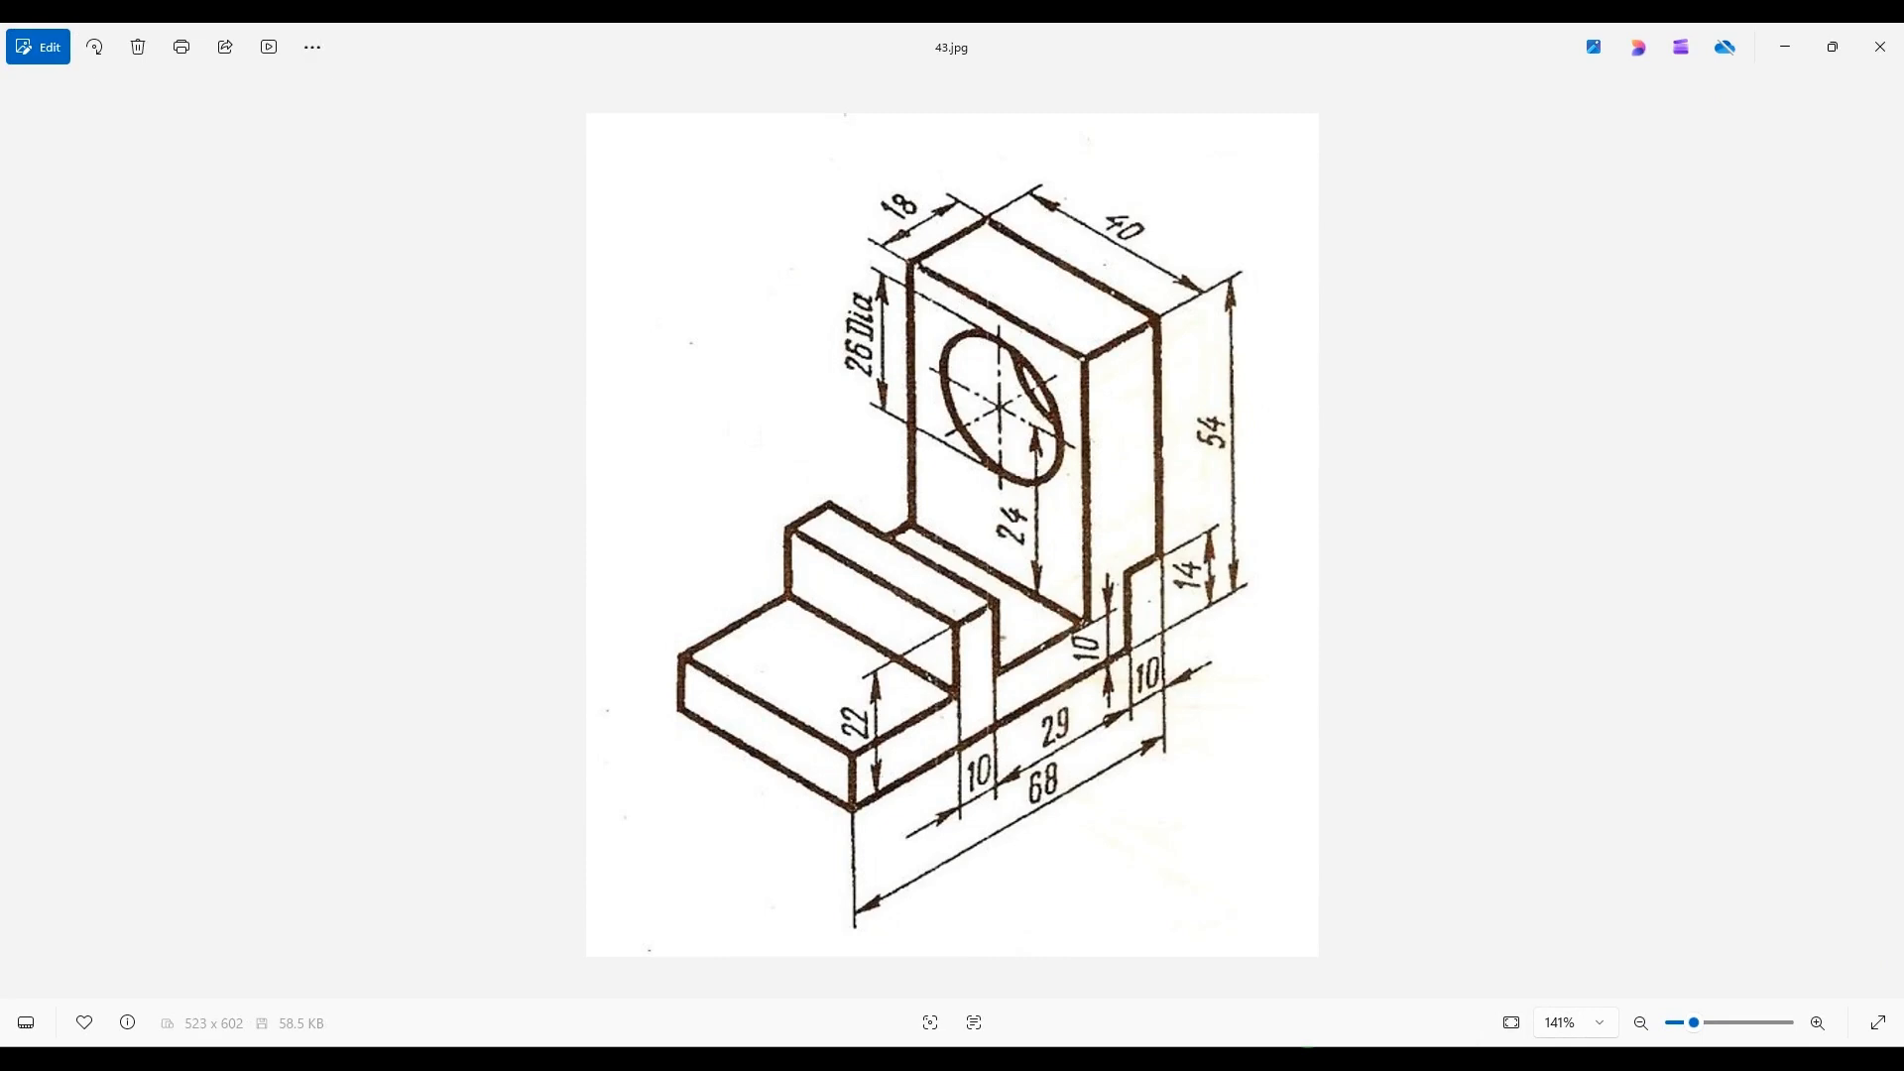
{"action": "key", "text": "alt+Tab"}
{"action": "left_click", "coordinate": [130, 71]}
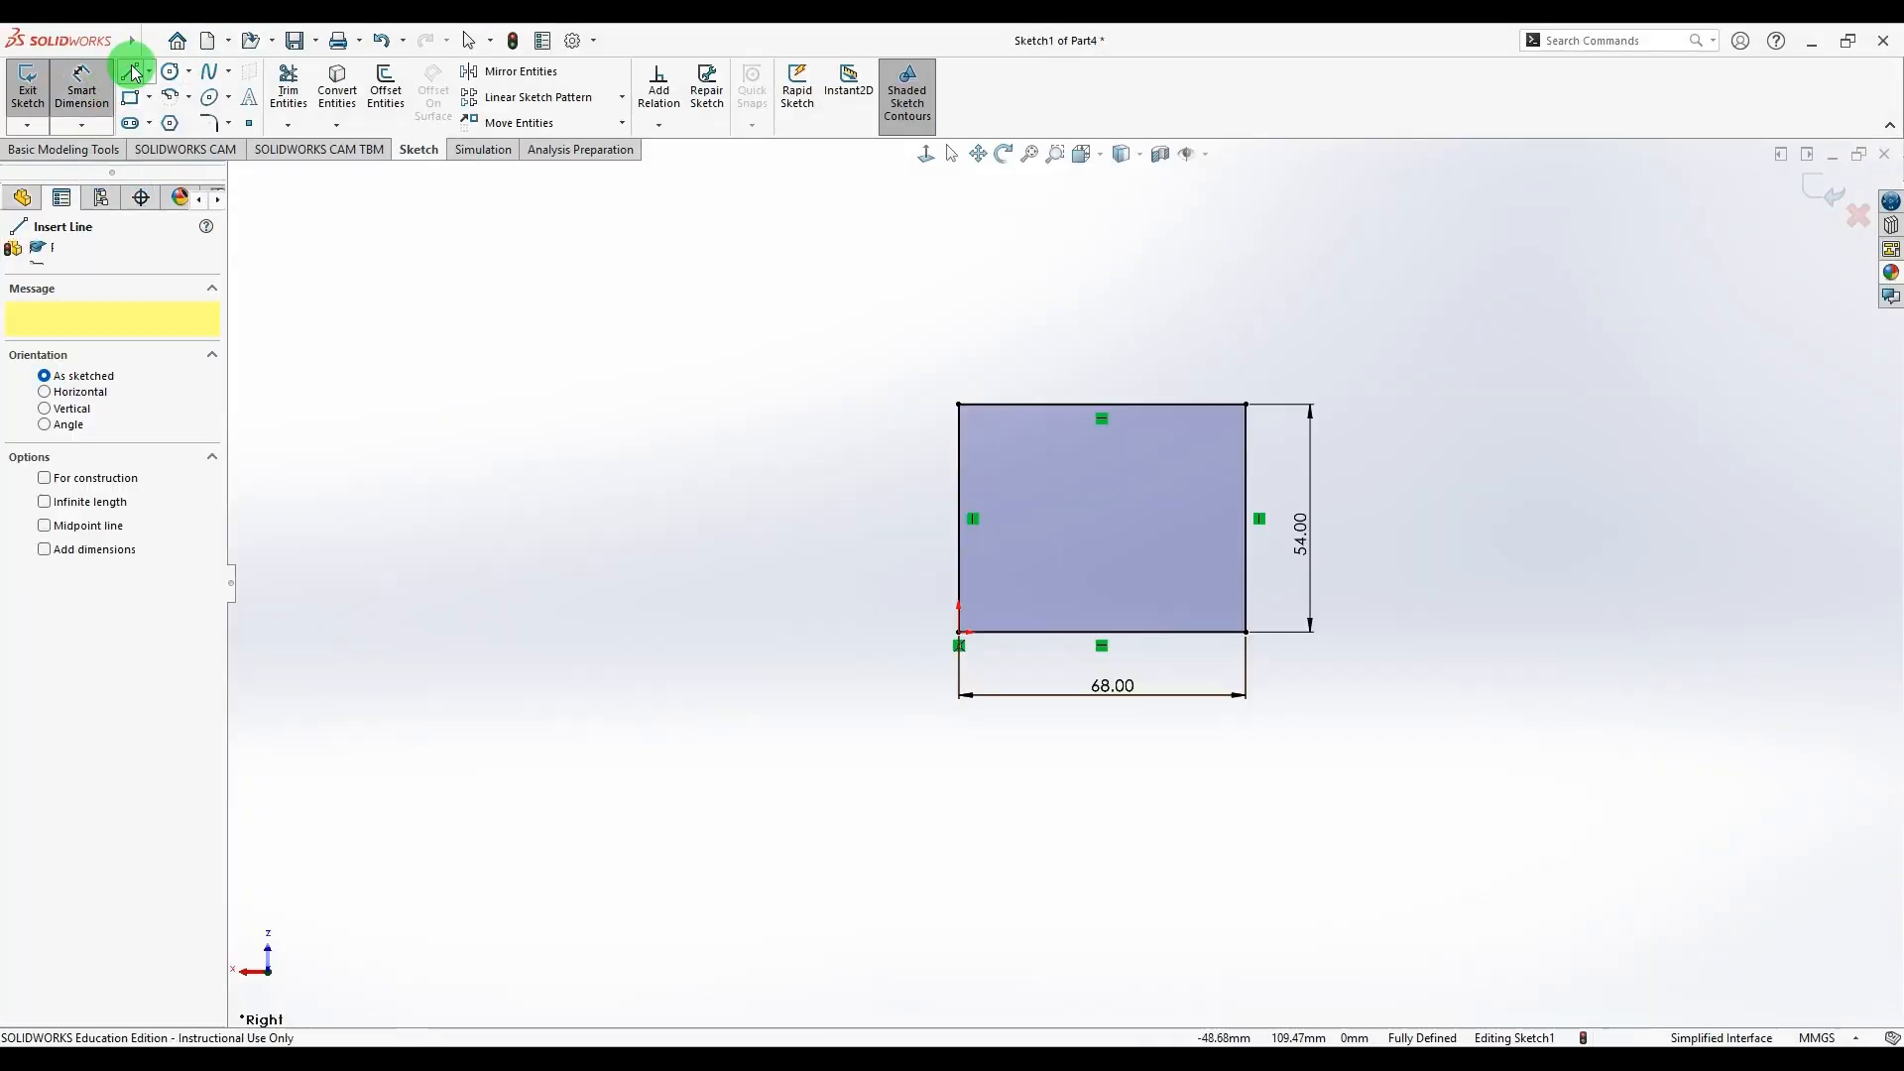
{"action": "left_click", "coordinate": [1240, 580]}
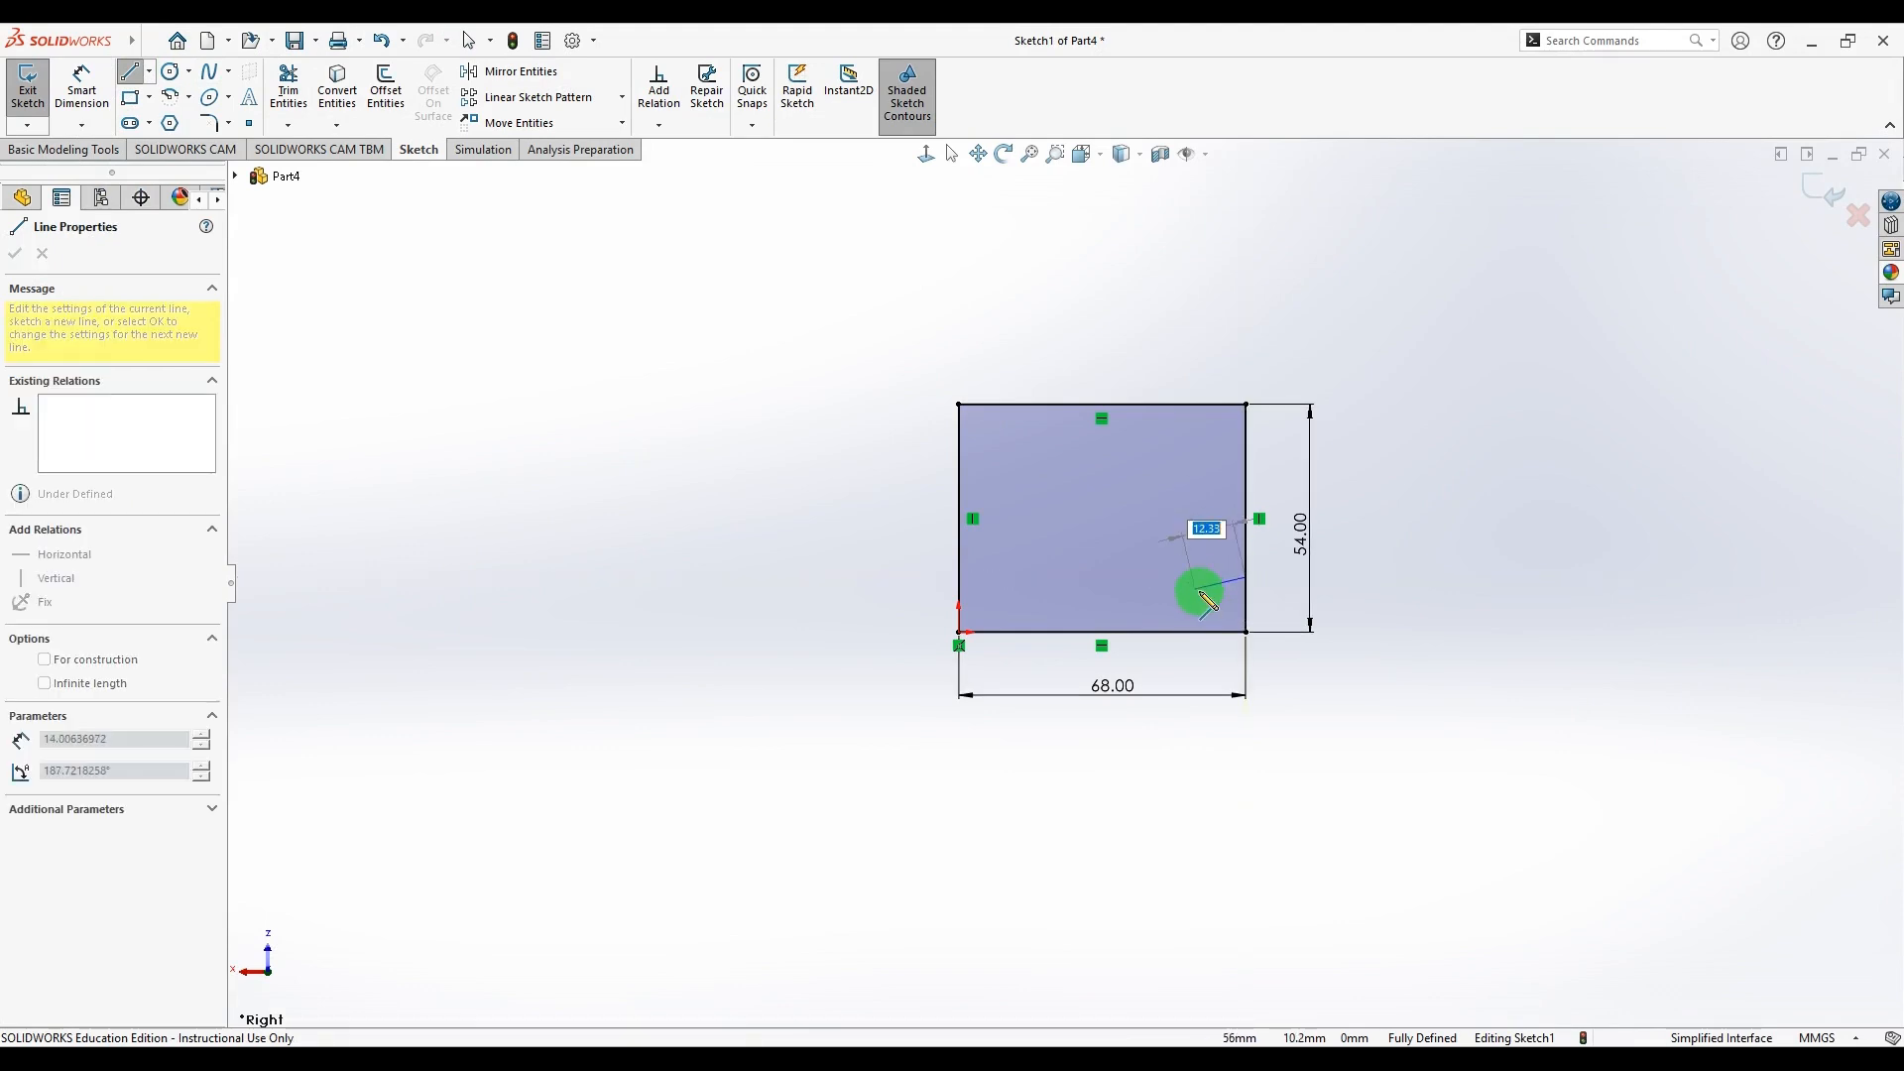
{"action": "left_click", "coordinate": [1184, 577]}
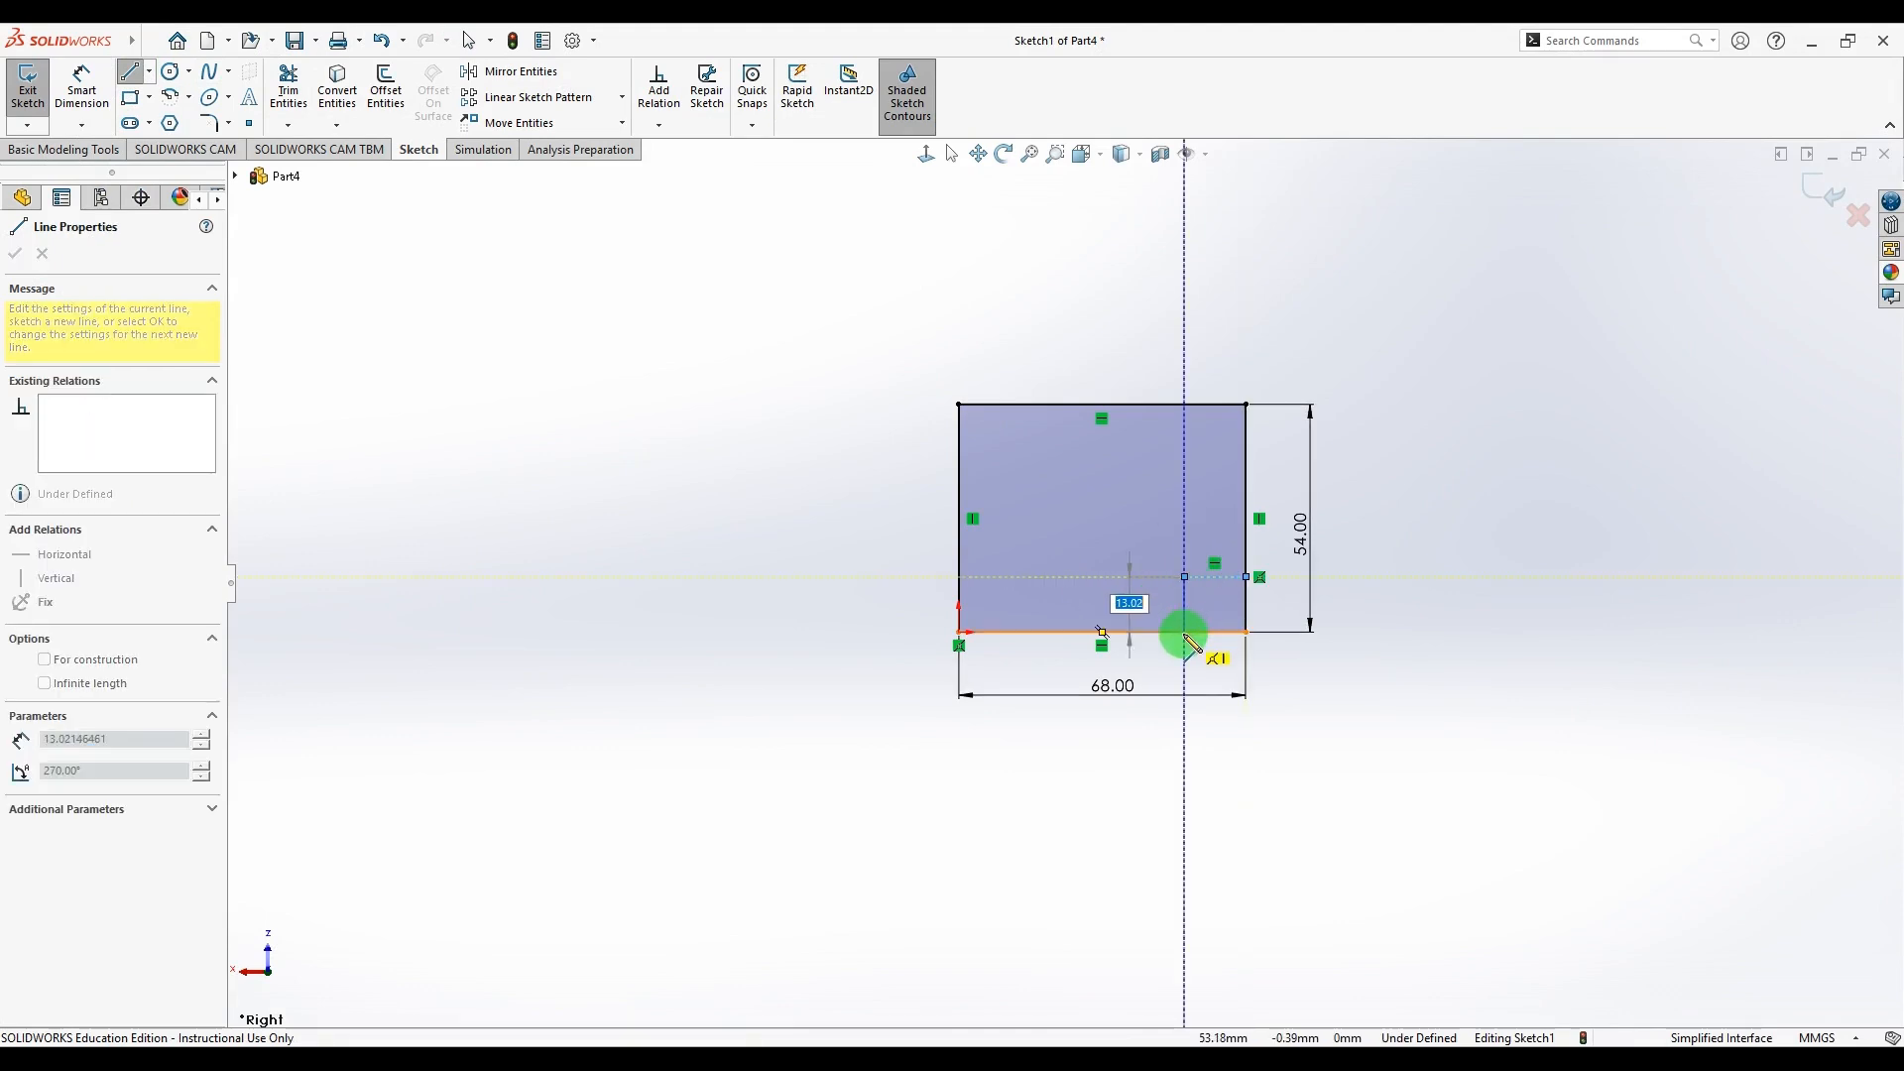
{"action": "left_click", "coordinate": [1184, 632]}
{"action": "key", "text": "Escape"}
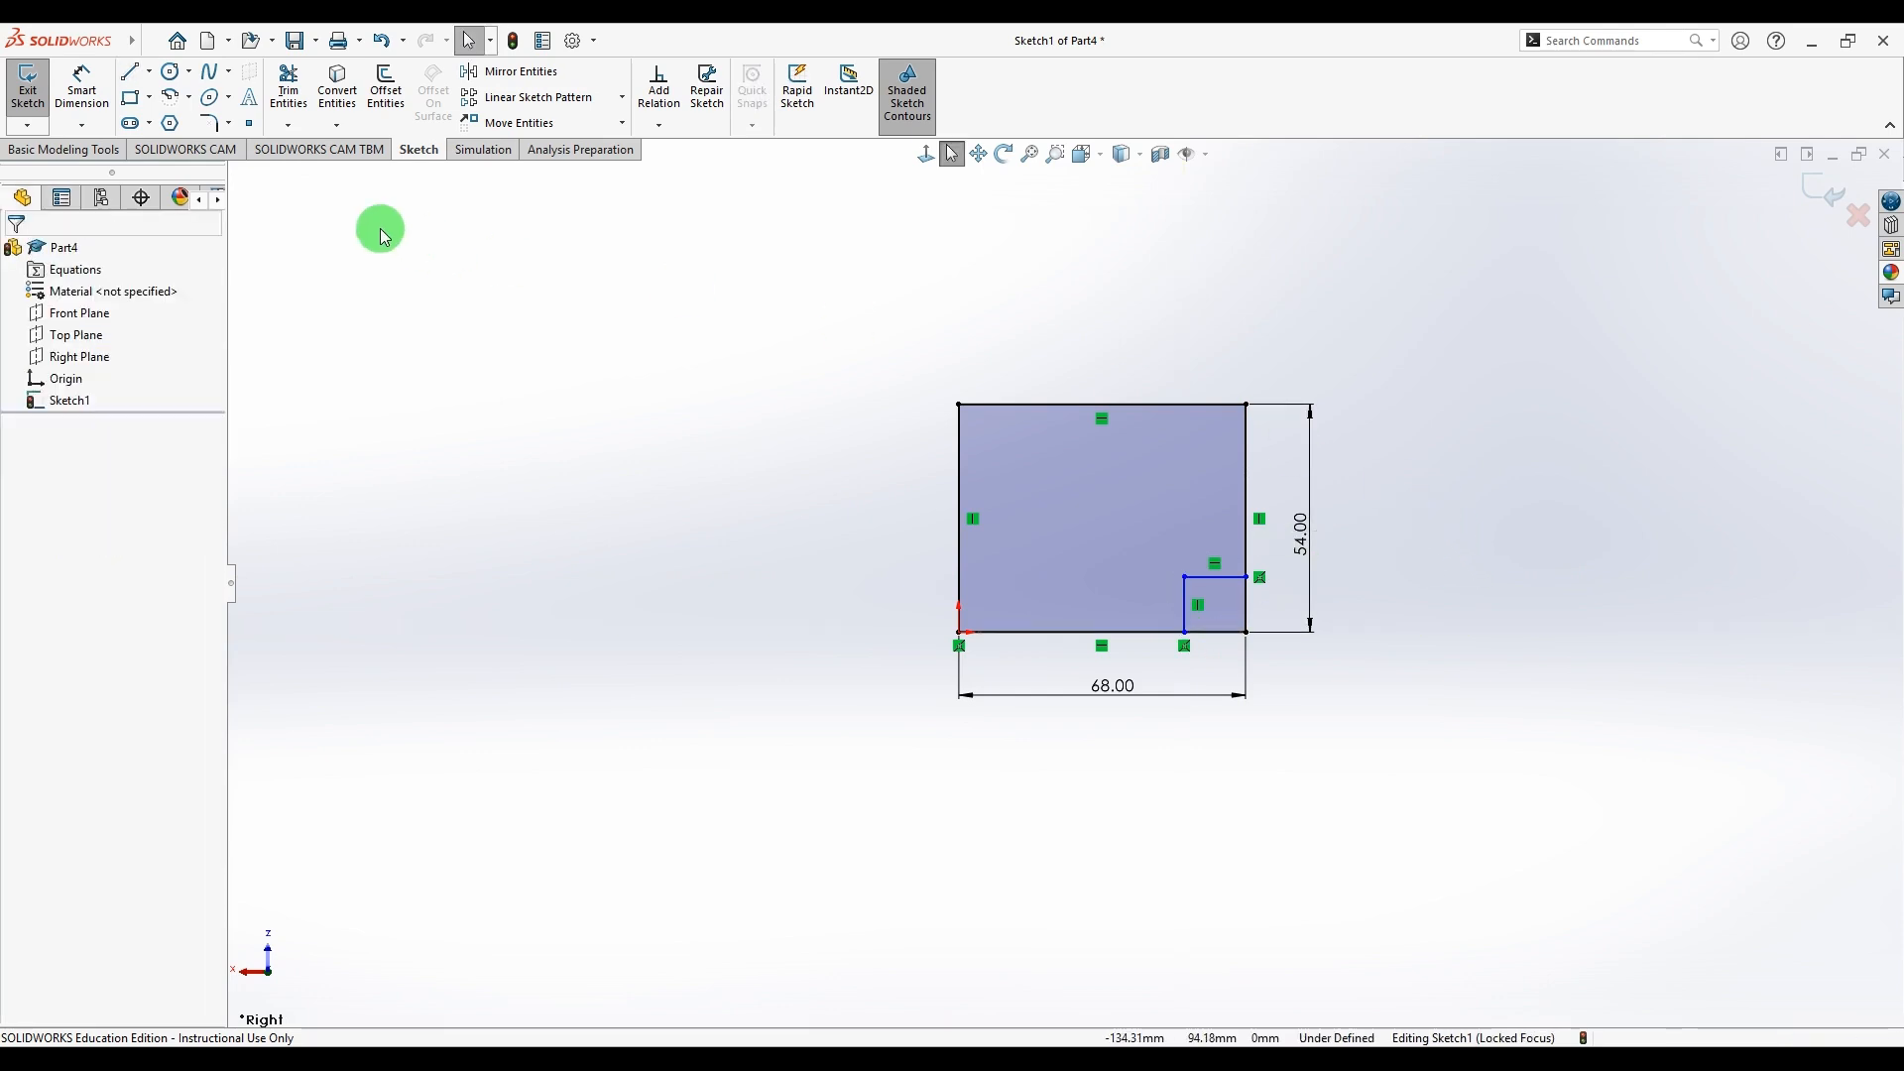
- Check the notch size in the reference drawing and dimension the notch's height to 14 mm from the rectangle's bottom edge
{"action": "left_click", "coordinate": [81, 82]}
{"action": "left_click", "coordinate": [1312, 1056]}
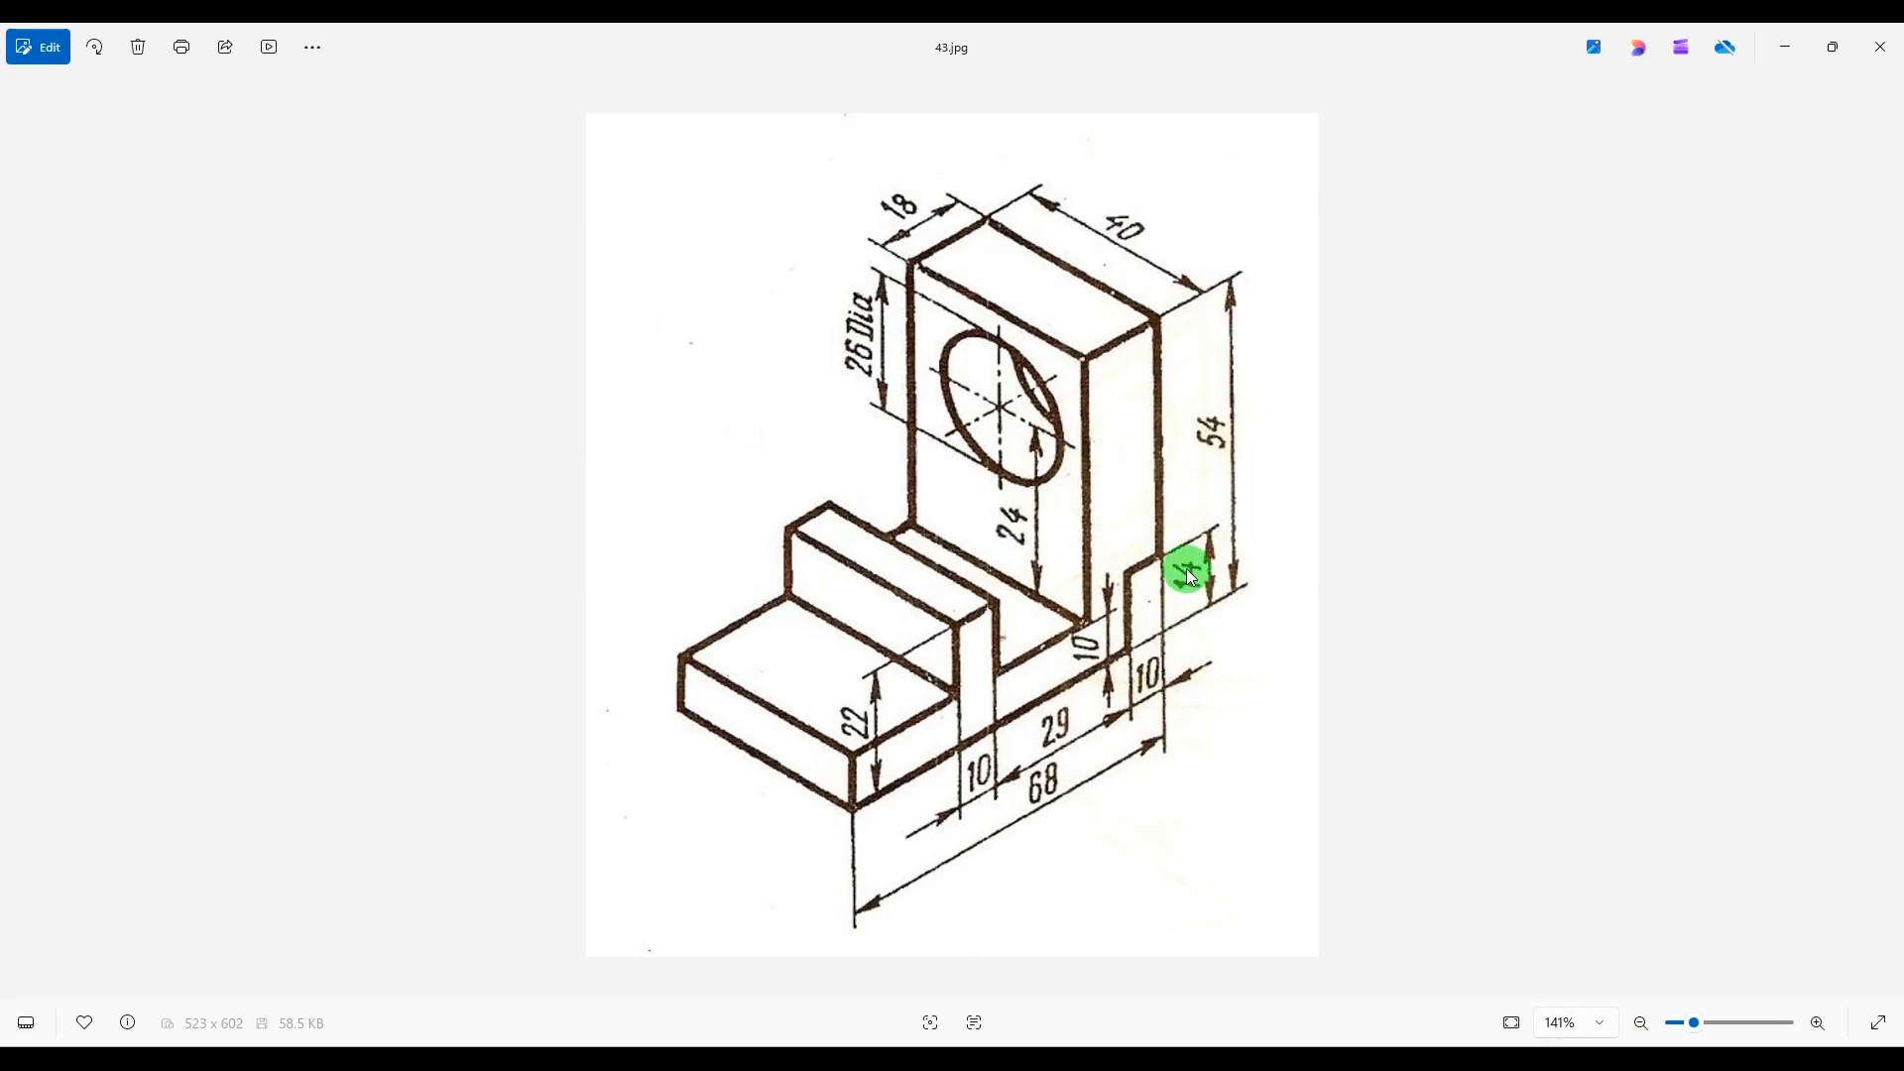
{"action": "left_click", "coordinate": [1307, 1056]}
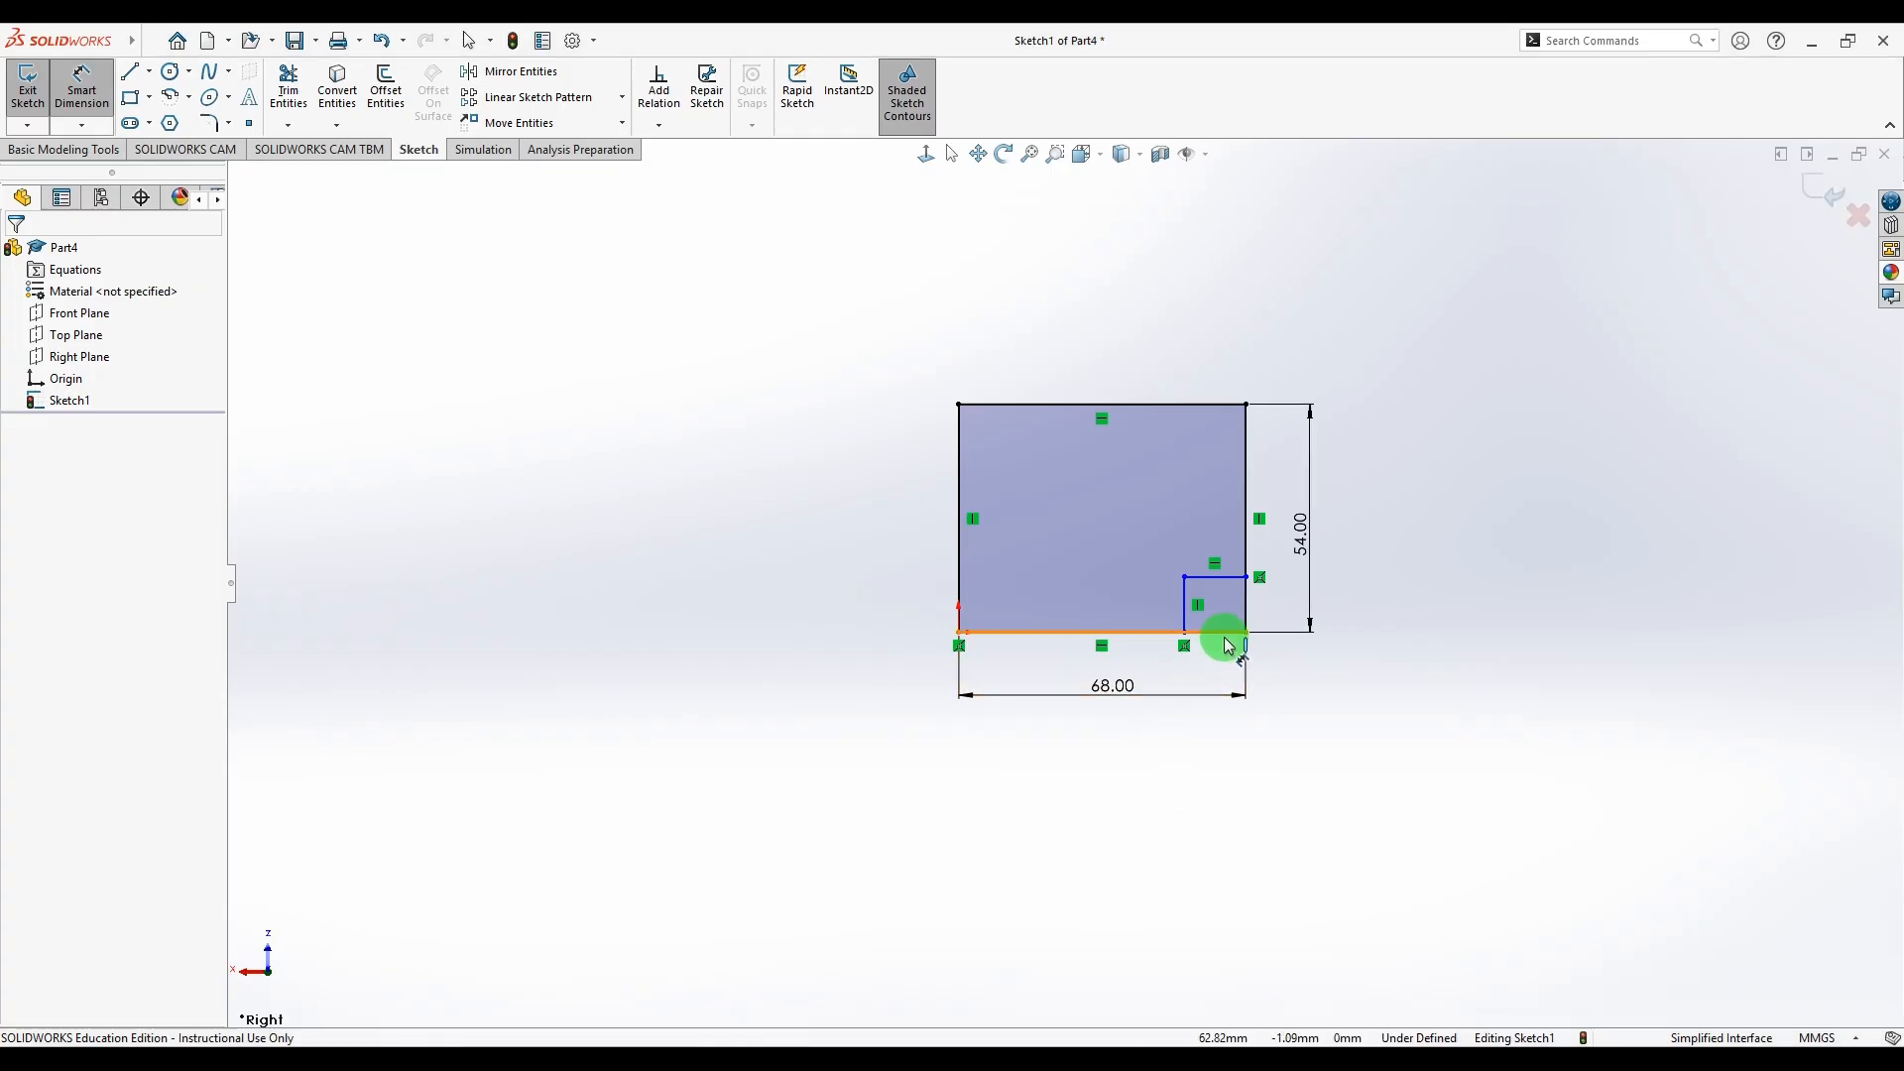
{"action": "left_click", "coordinate": [1225, 634]}
{"action": "left_click", "coordinate": [1228, 575]}
{"action": "left_click", "coordinate": [1281, 600]}
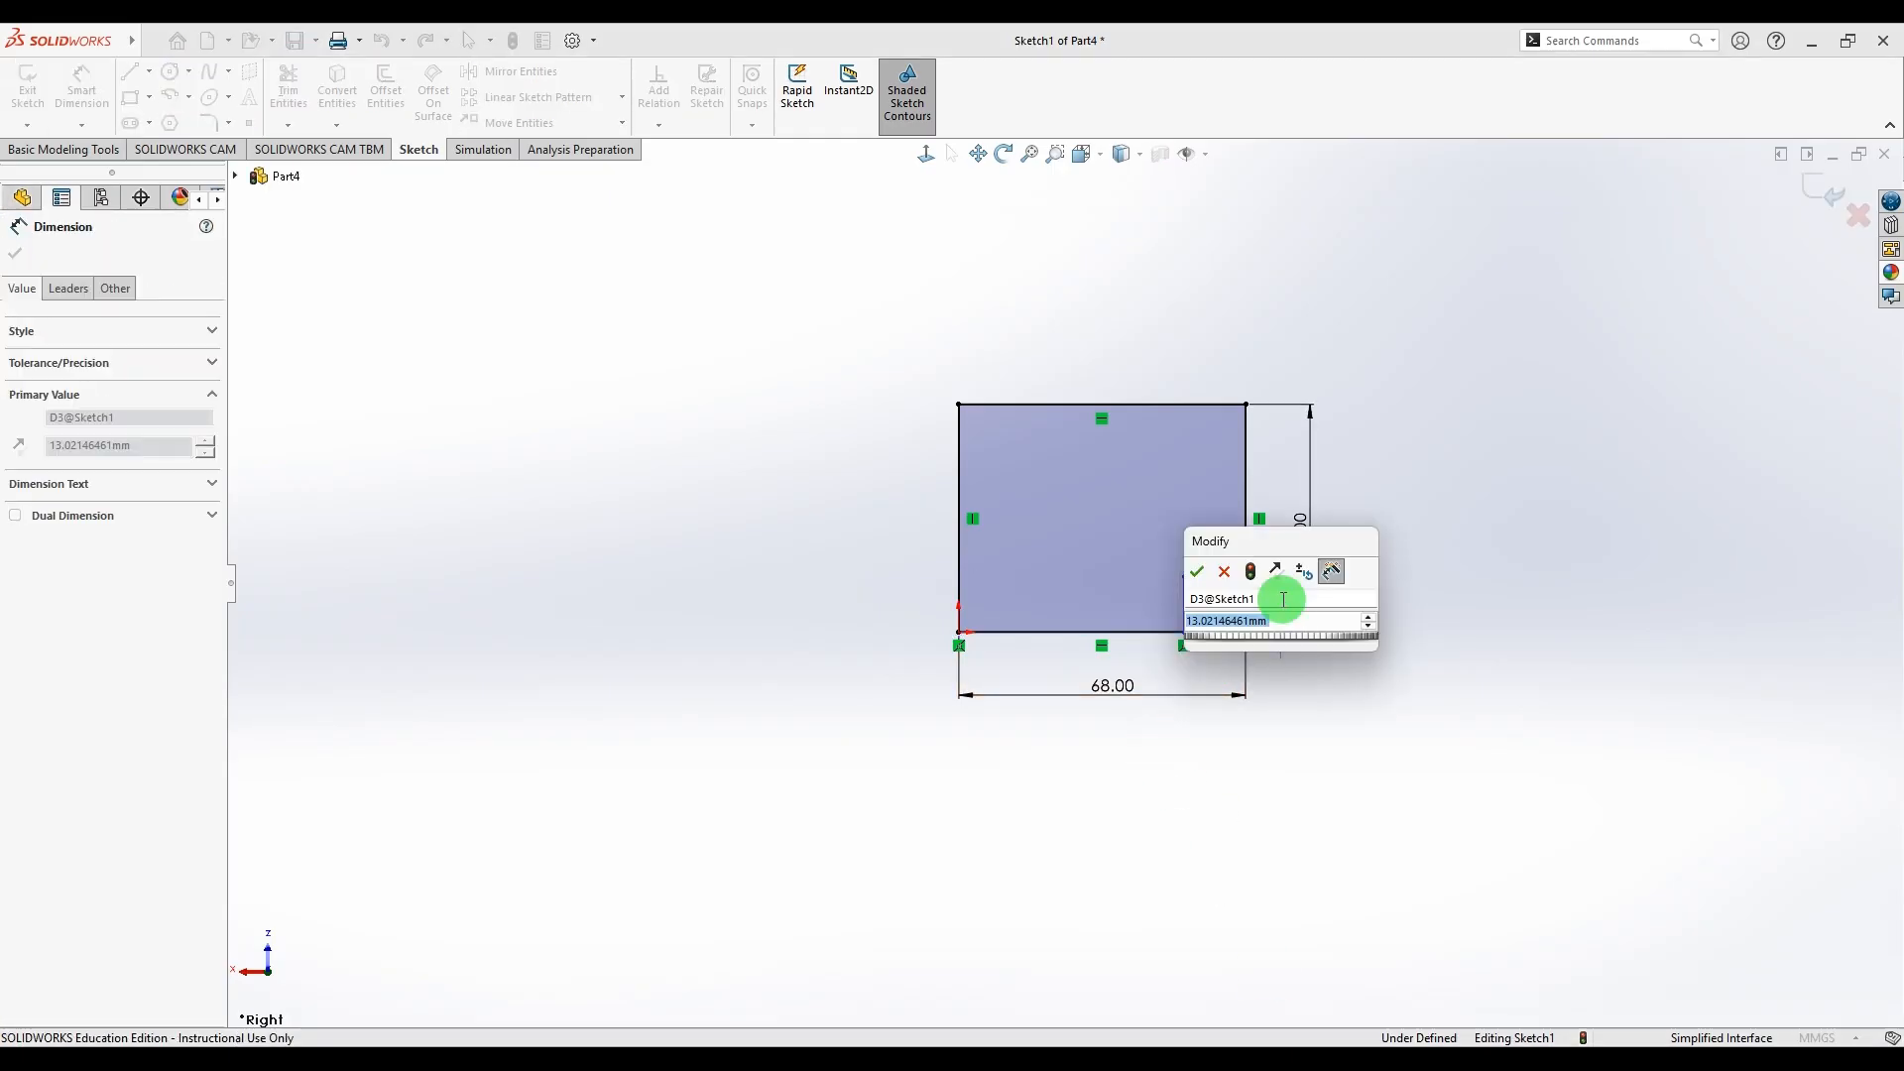
{"action": "type", "text": "14"}
{"action": "key", "text": "Return"}
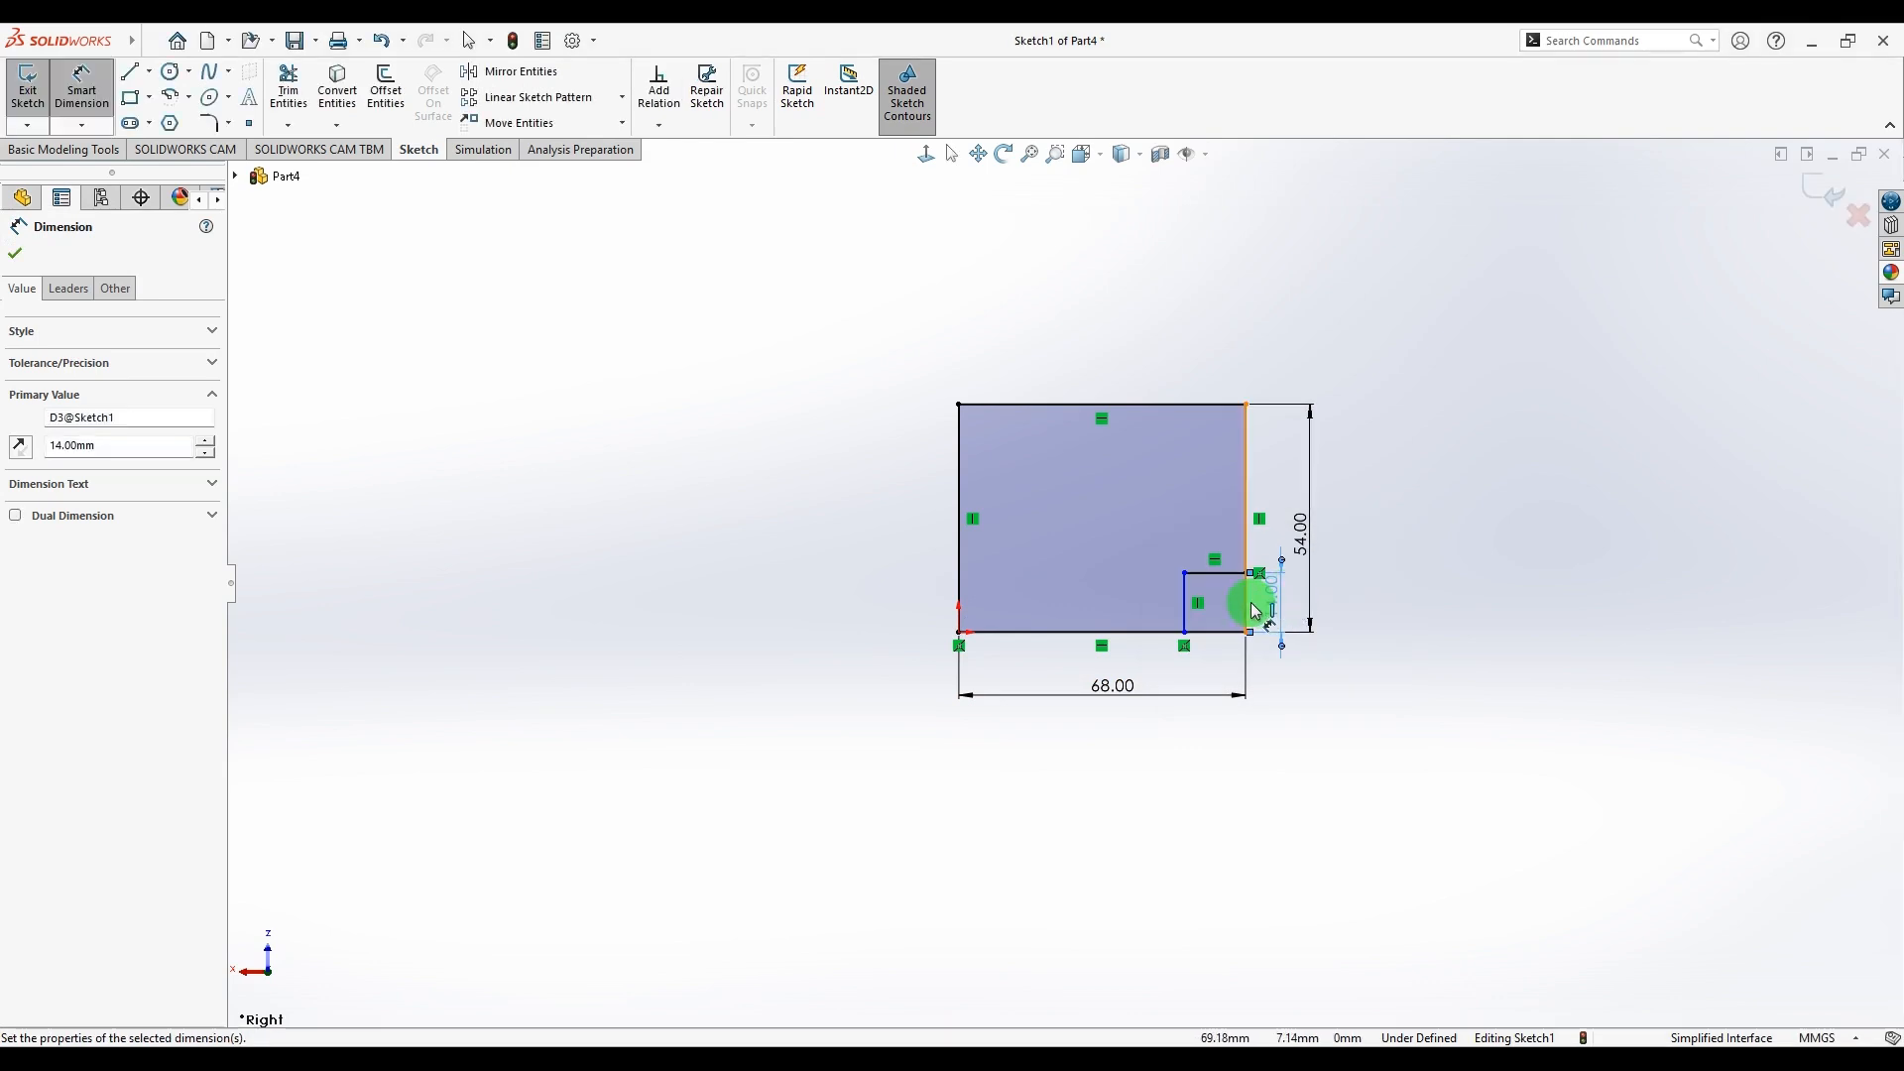
- Dimension the notch's width to 10 mm from the rectangle's right edge
{"action": "left_click", "coordinate": [1247, 596]}
{"action": "left_click", "coordinate": [1185, 608]}
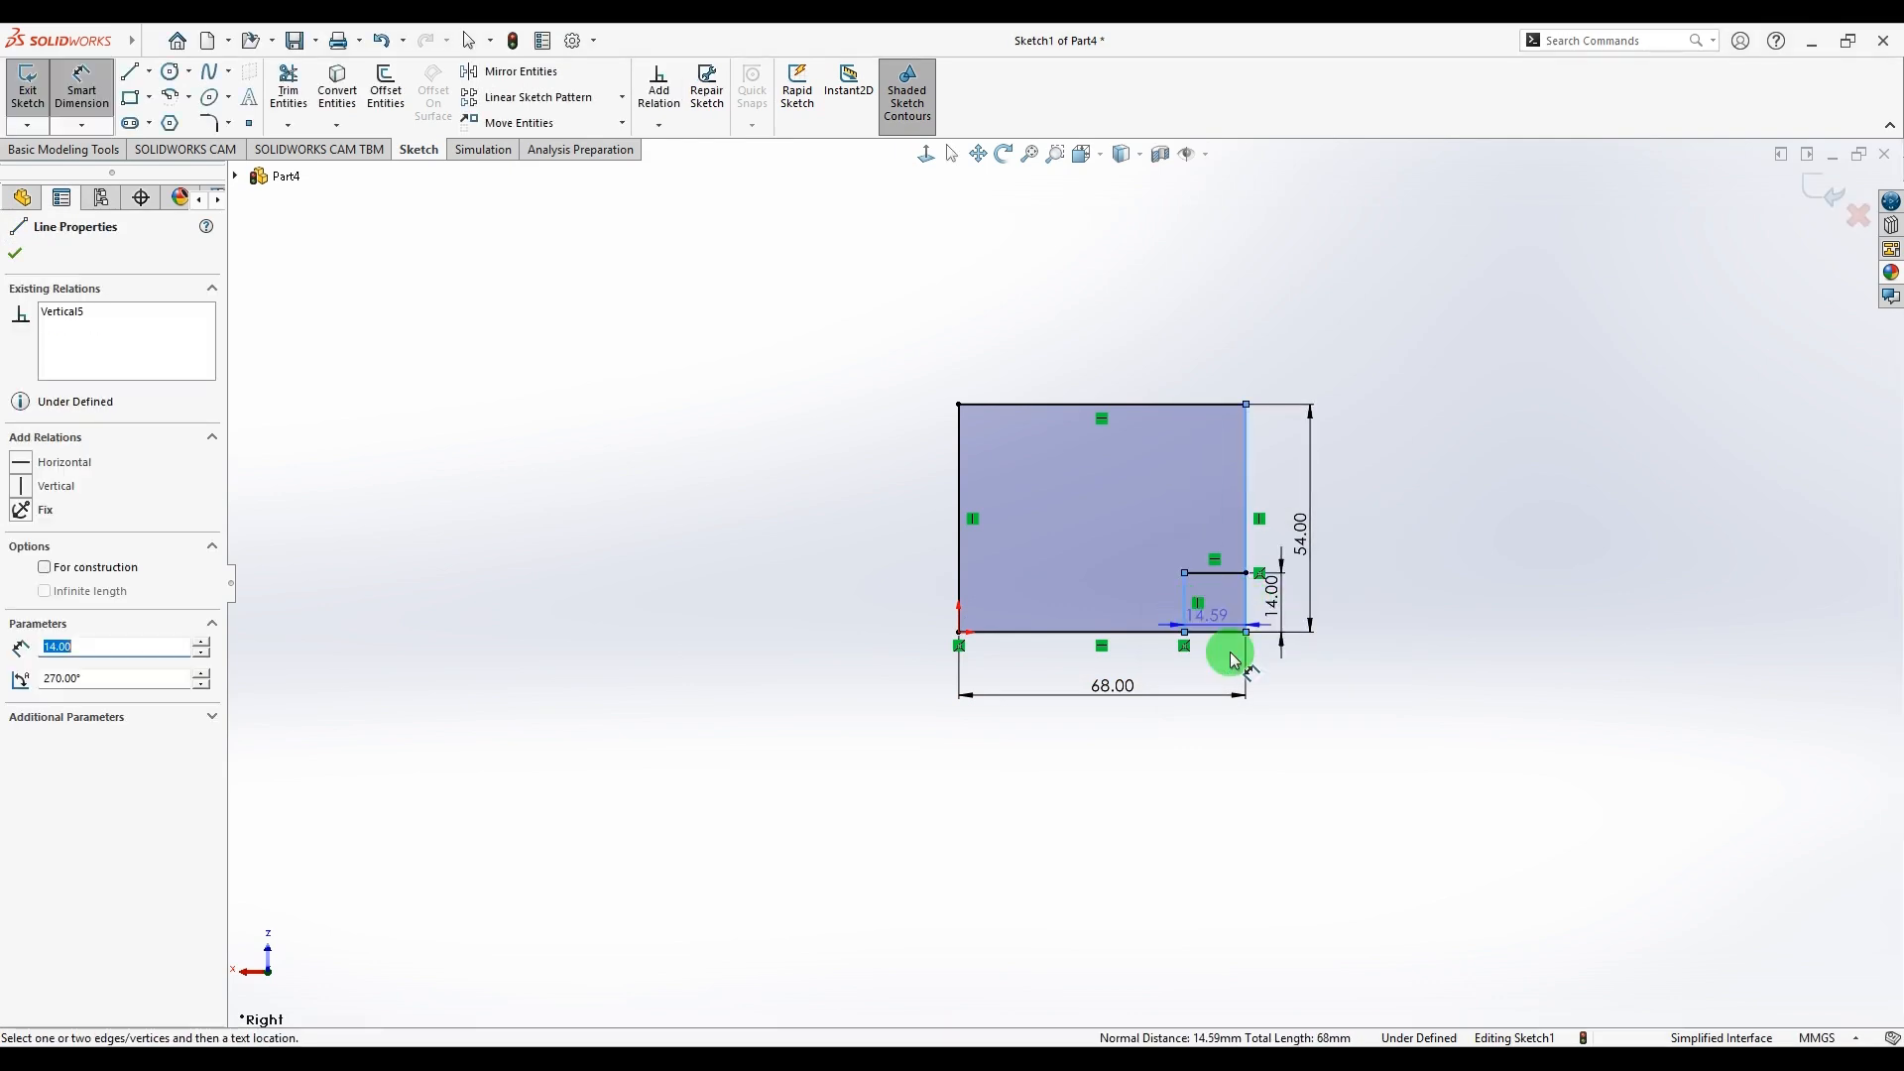
{"action": "left_click", "coordinate": [1212, 678]}
{"action": "type", "text": "10"}
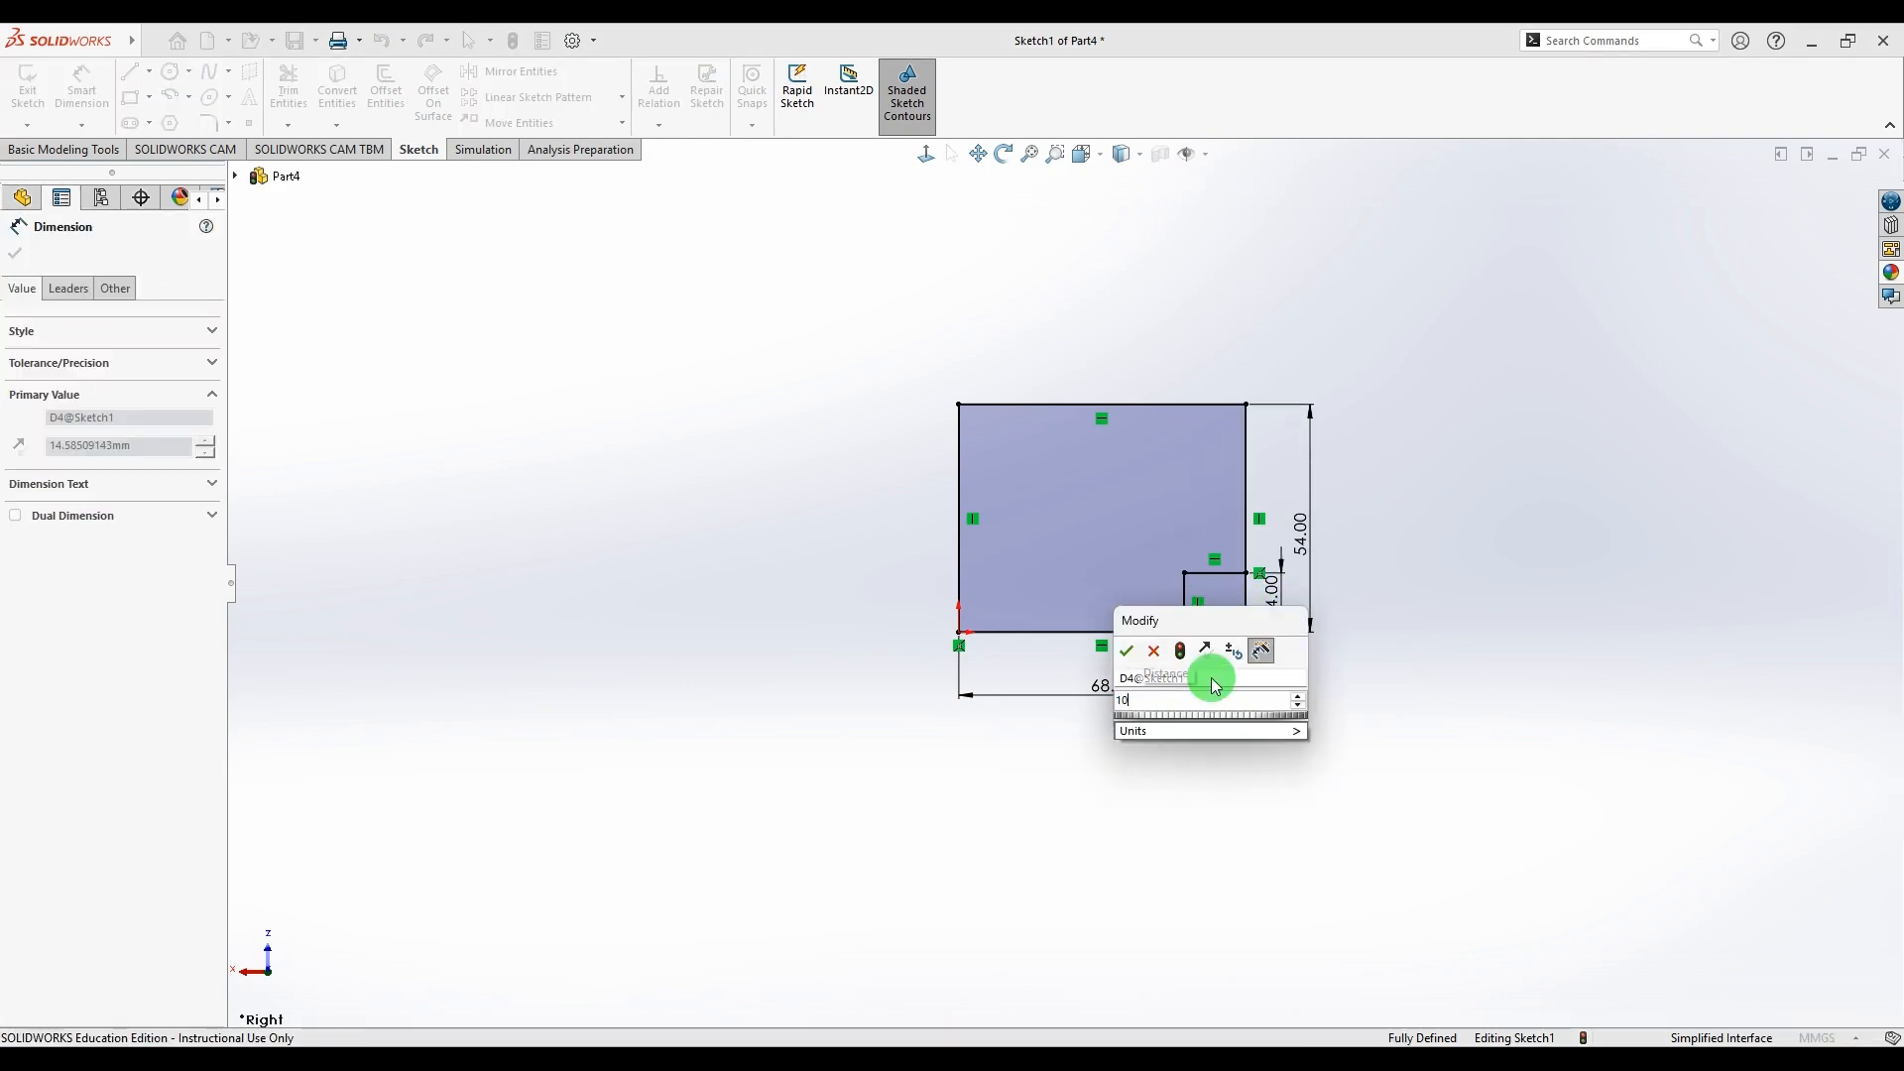
{"action": "key", "text": "Return"}
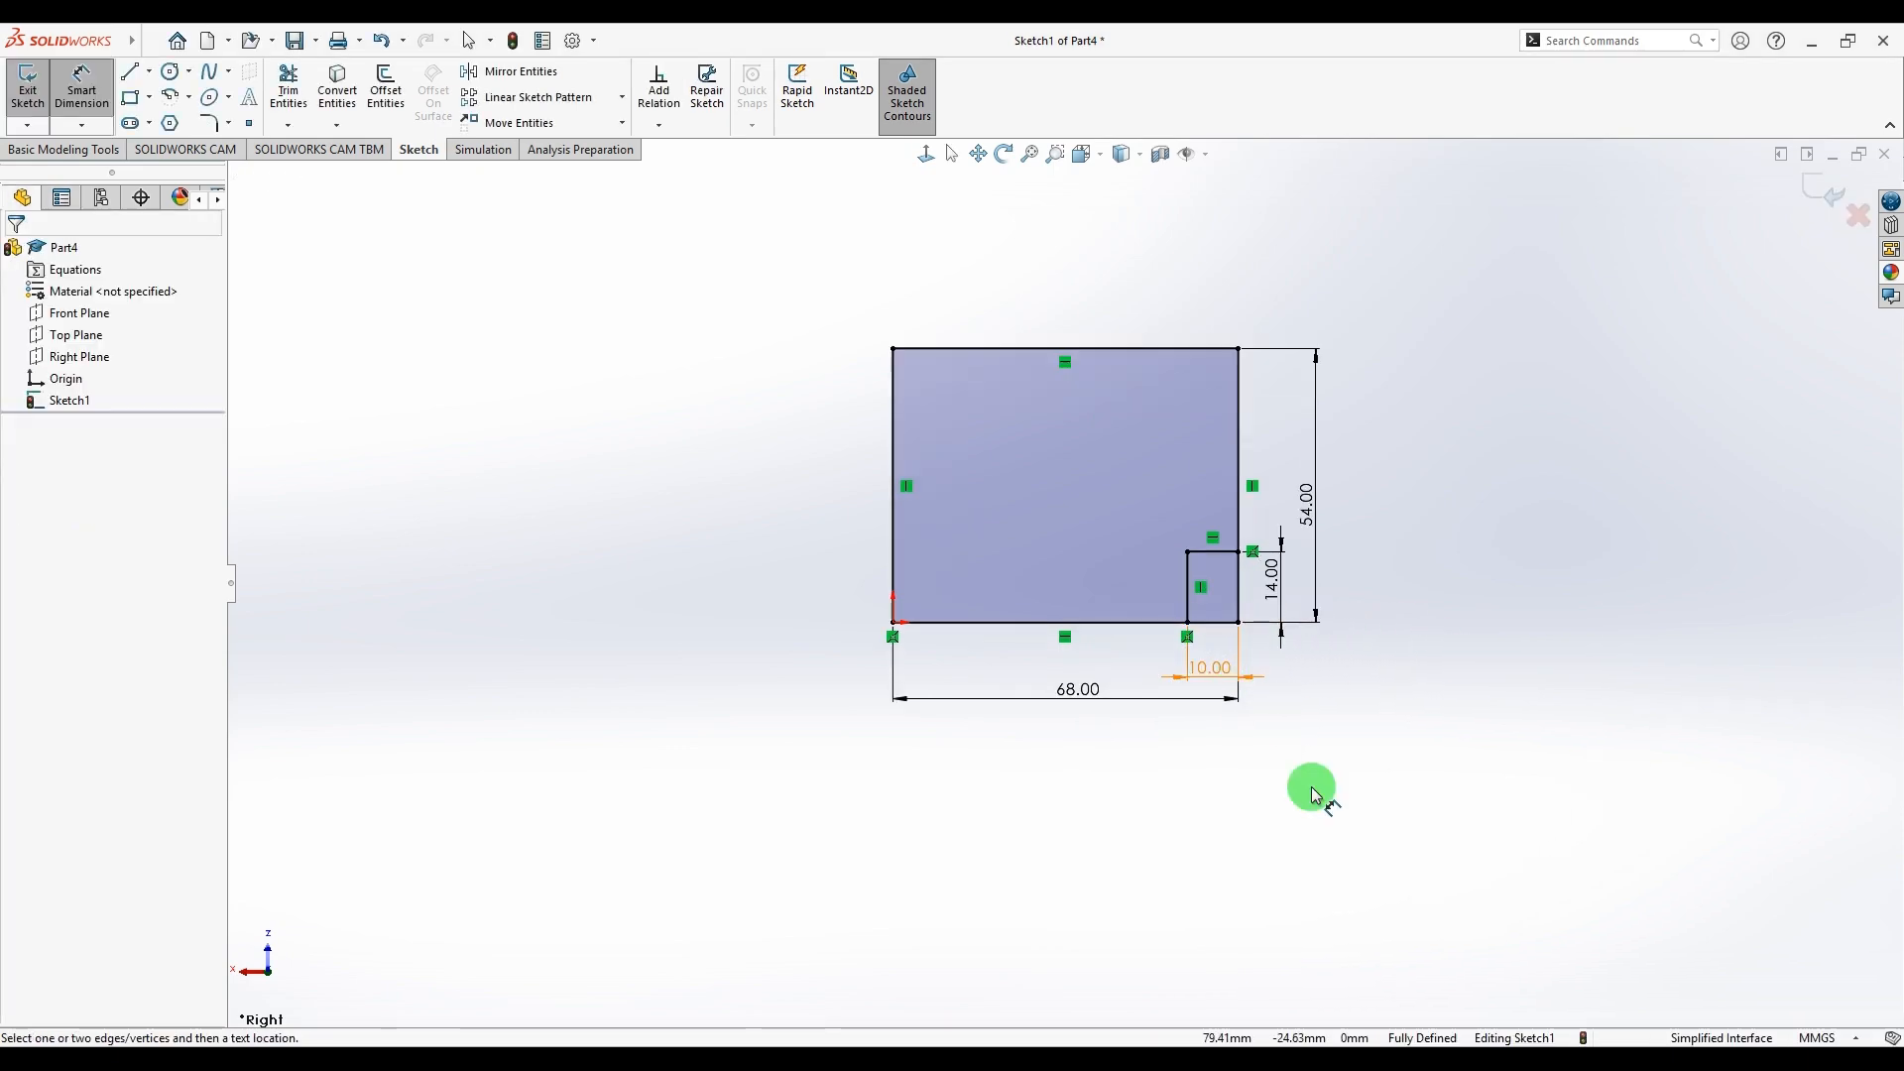
- Sketch a stepped line chain from the rectangle's top edge, about 45 mm down and 20 mm left, over a raised rib, to the left edge
{"action": "left_click", "coordinate": [1303, 1043]}
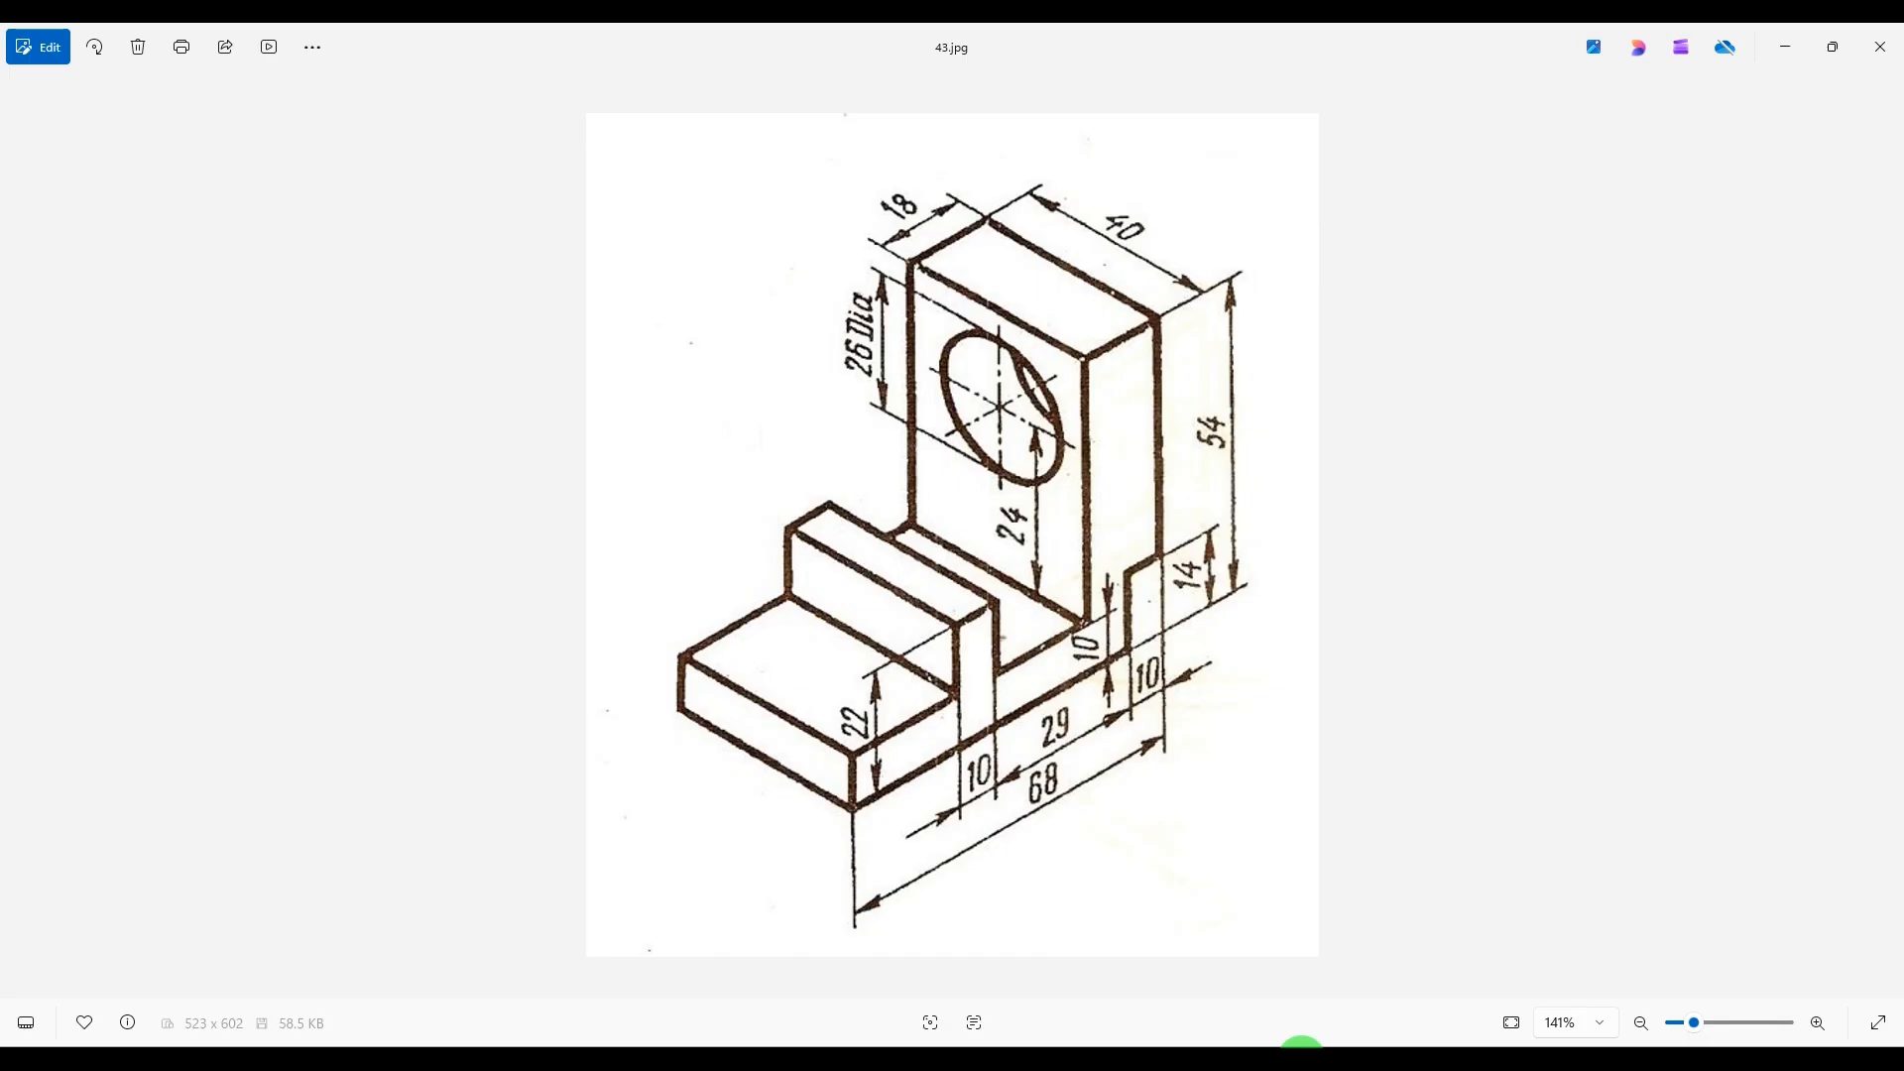
{"action": "left_click", "coordinate": [1303, 1044]}
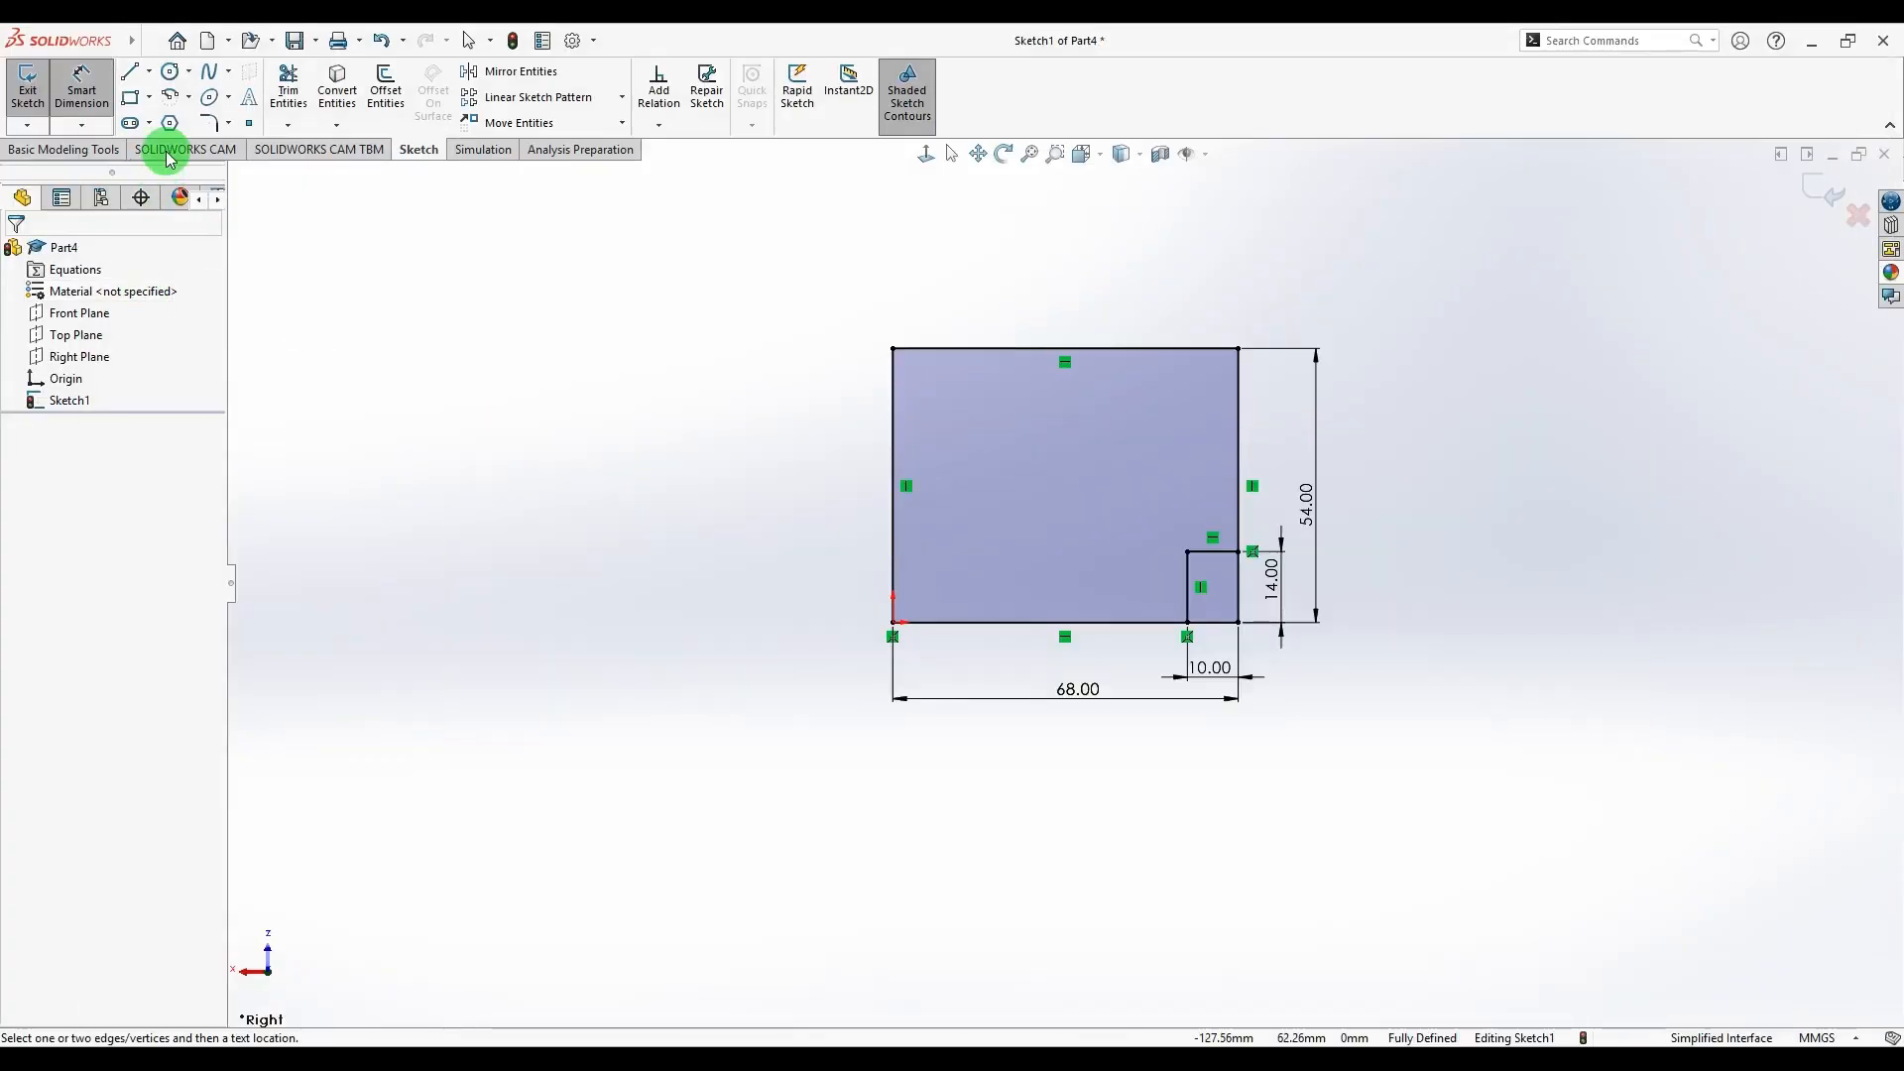
{"action": "left_click", "coordinate": [137, 74]}
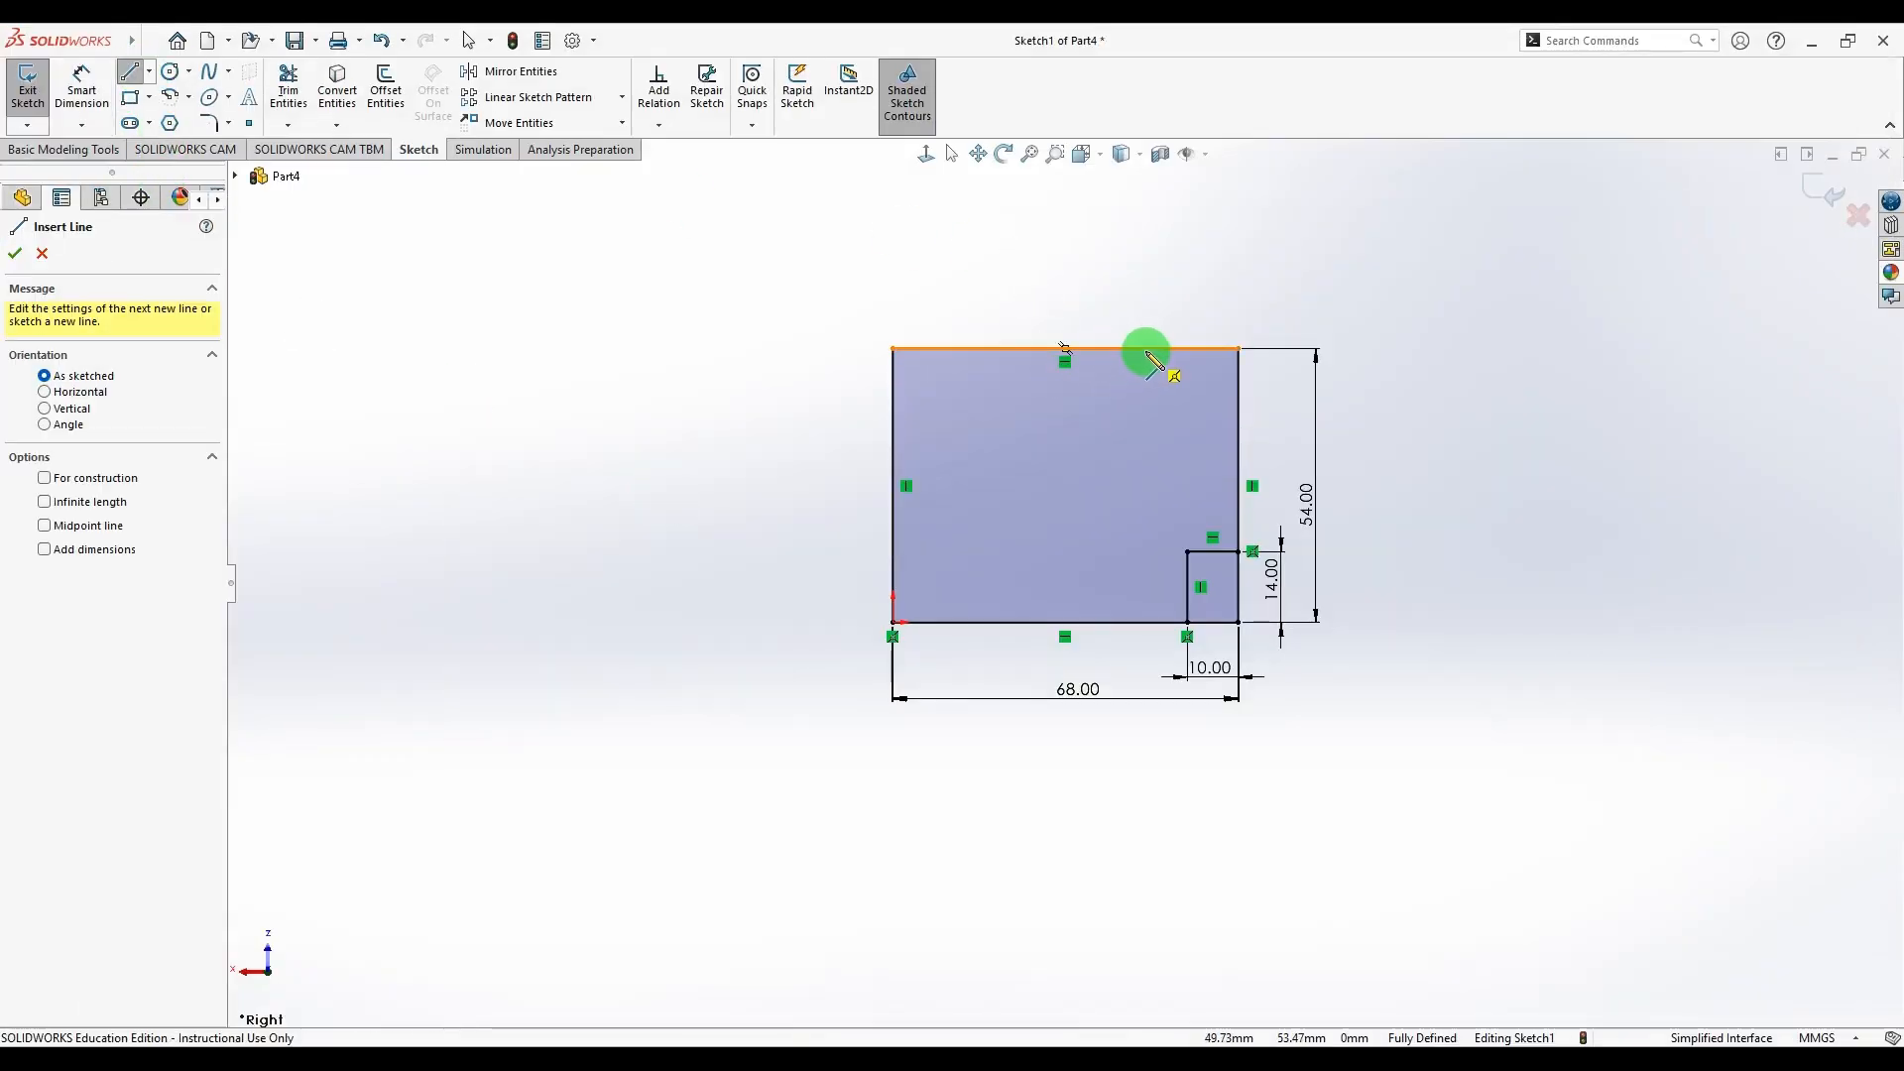
{"action": "left_click_drag", "start_coordinate": [1151, 349], "coordinate": [1147, 582]}
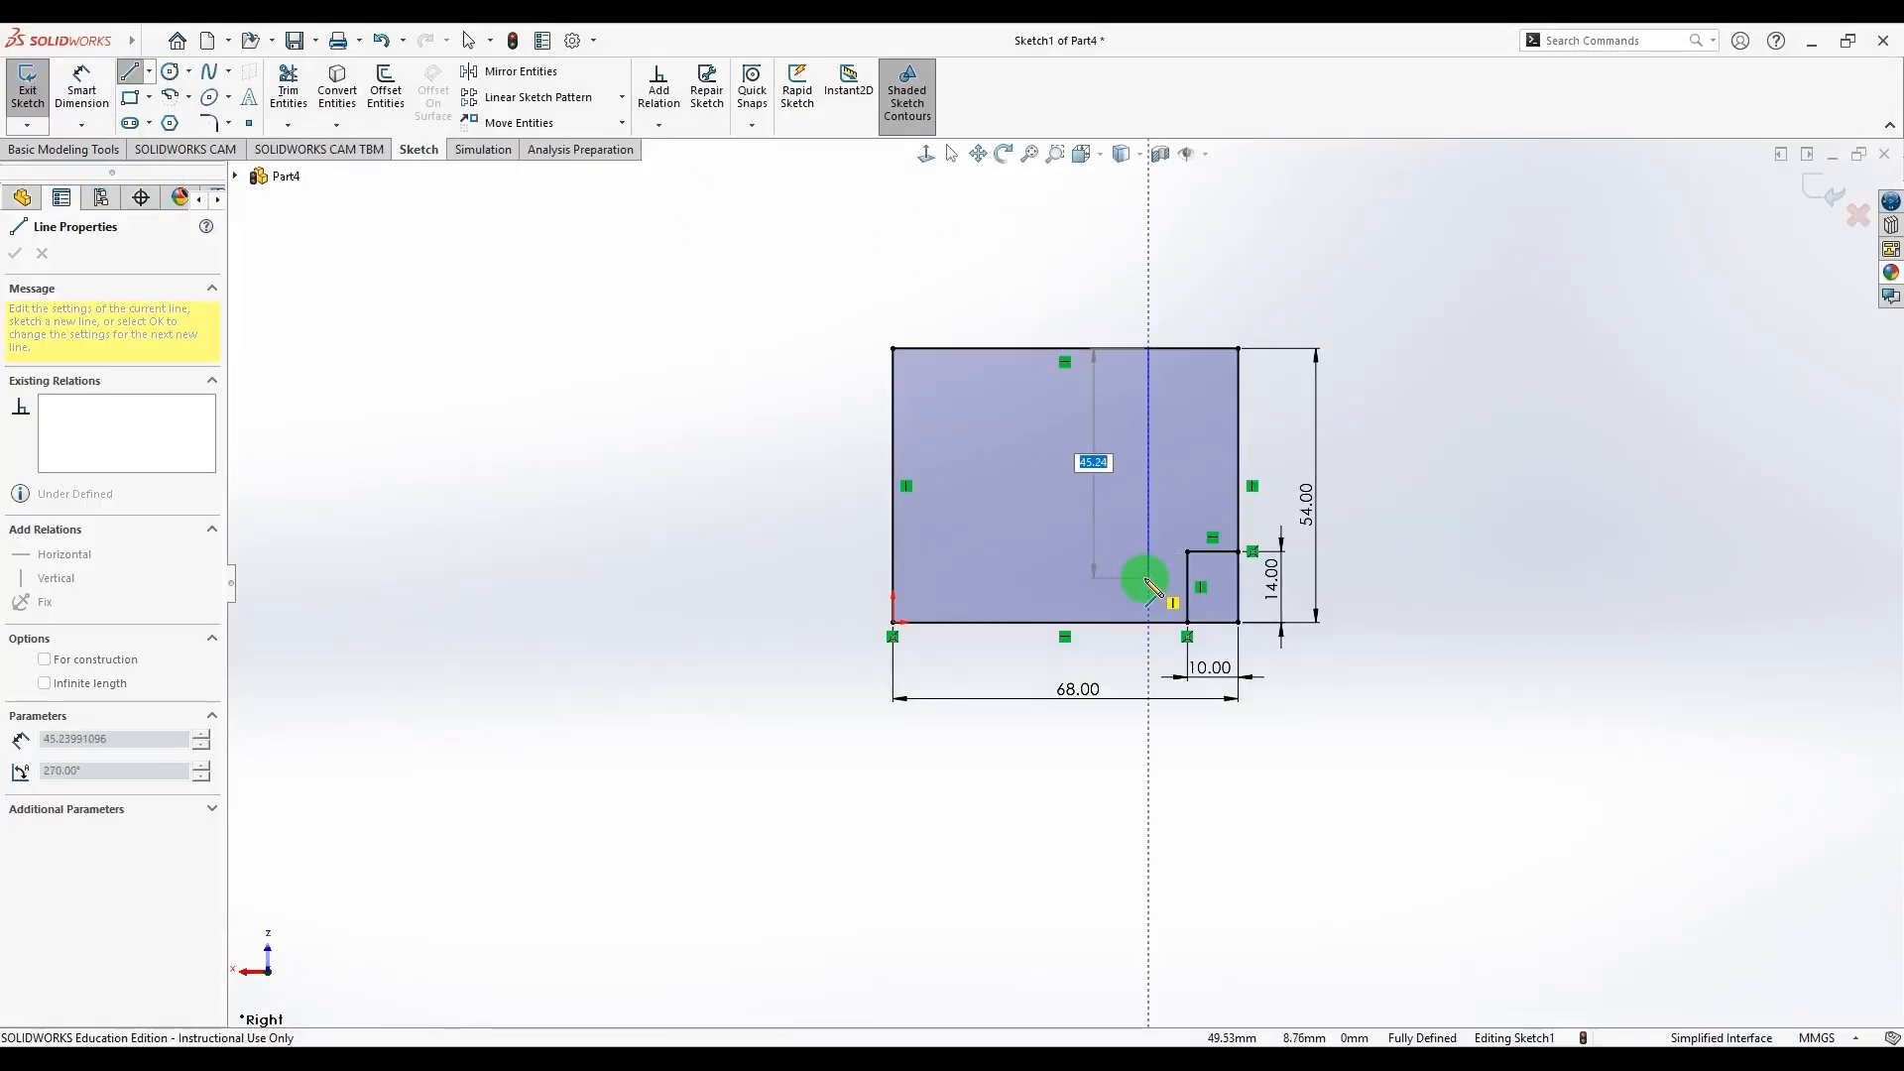
{"action": "left_click", "coordinate": [1149, 577]}
{"action": "left_click", "coordinate": [1046, 577]}
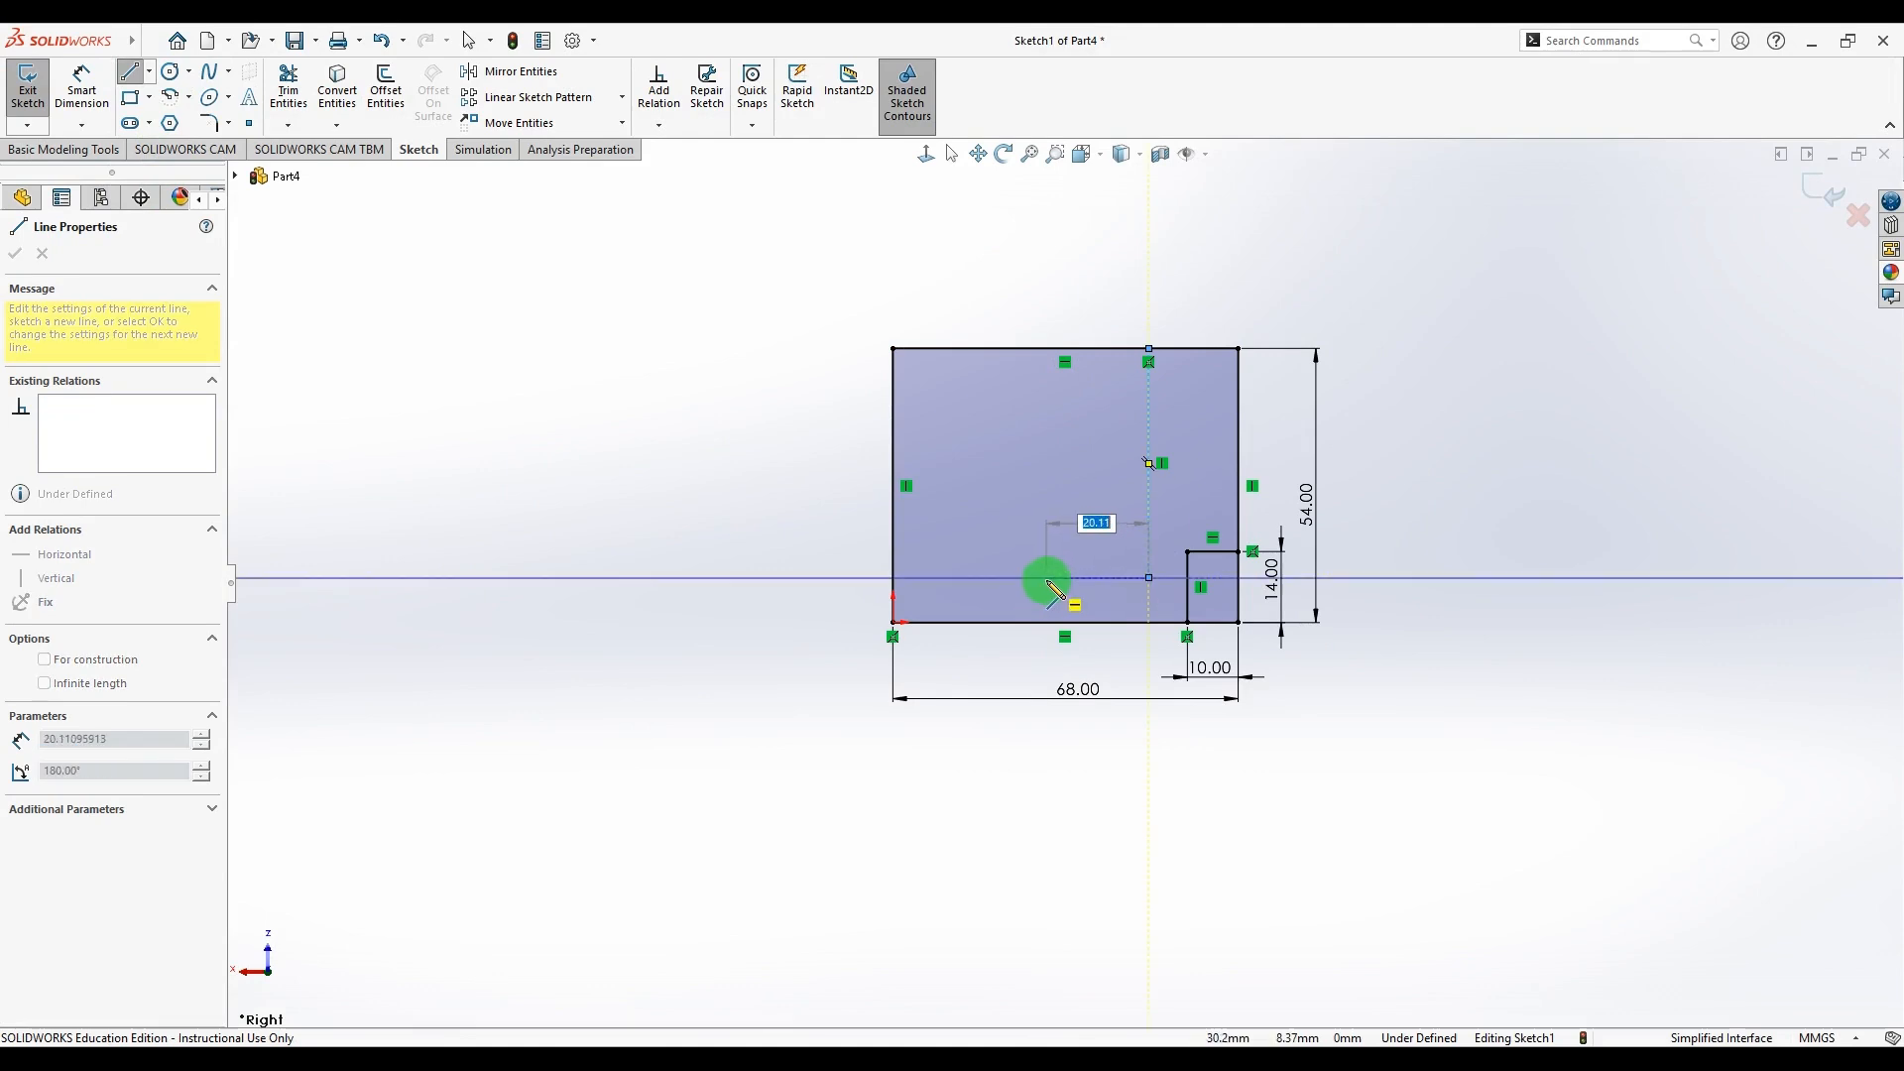
{"action": "left_click", "coordinate": [1047, 513]}
{"action": "left_click", "coordinate": [996, 512]}
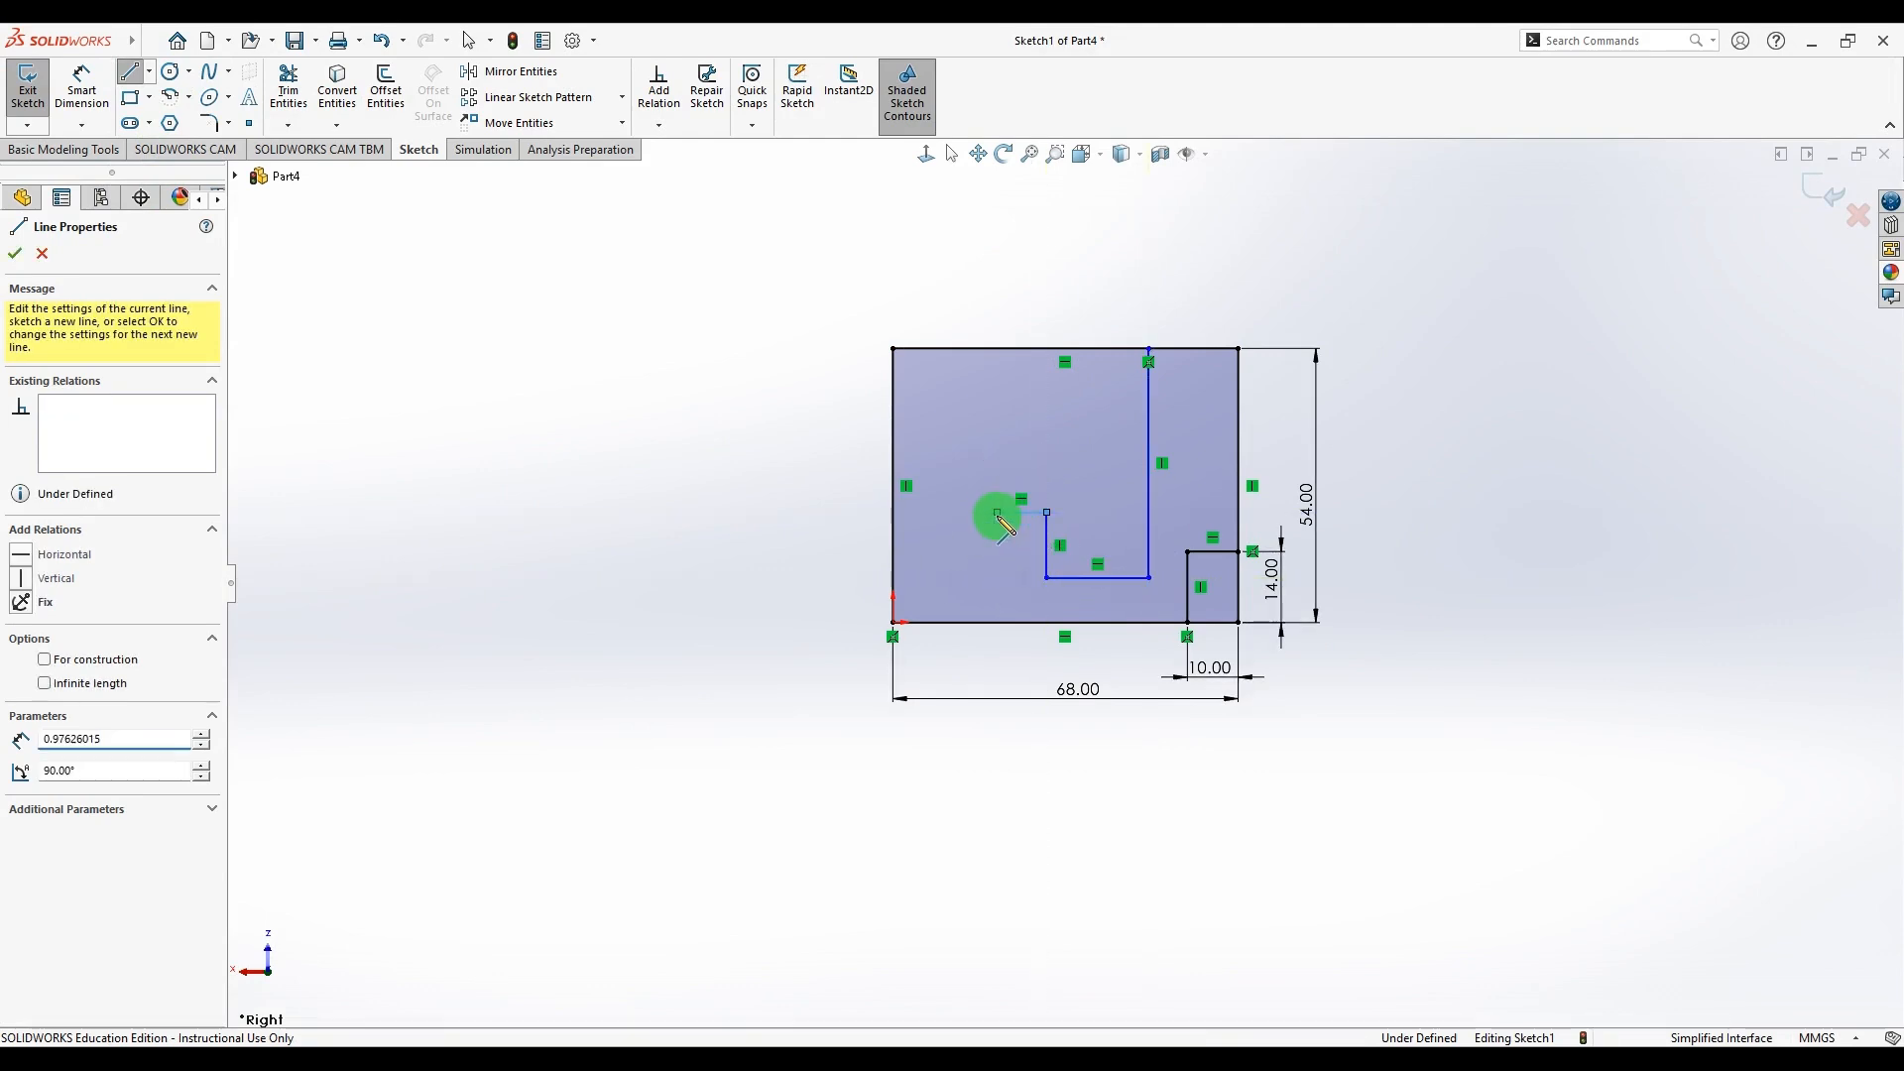
{"action": "left_click", "coordinate": [997, 577]}
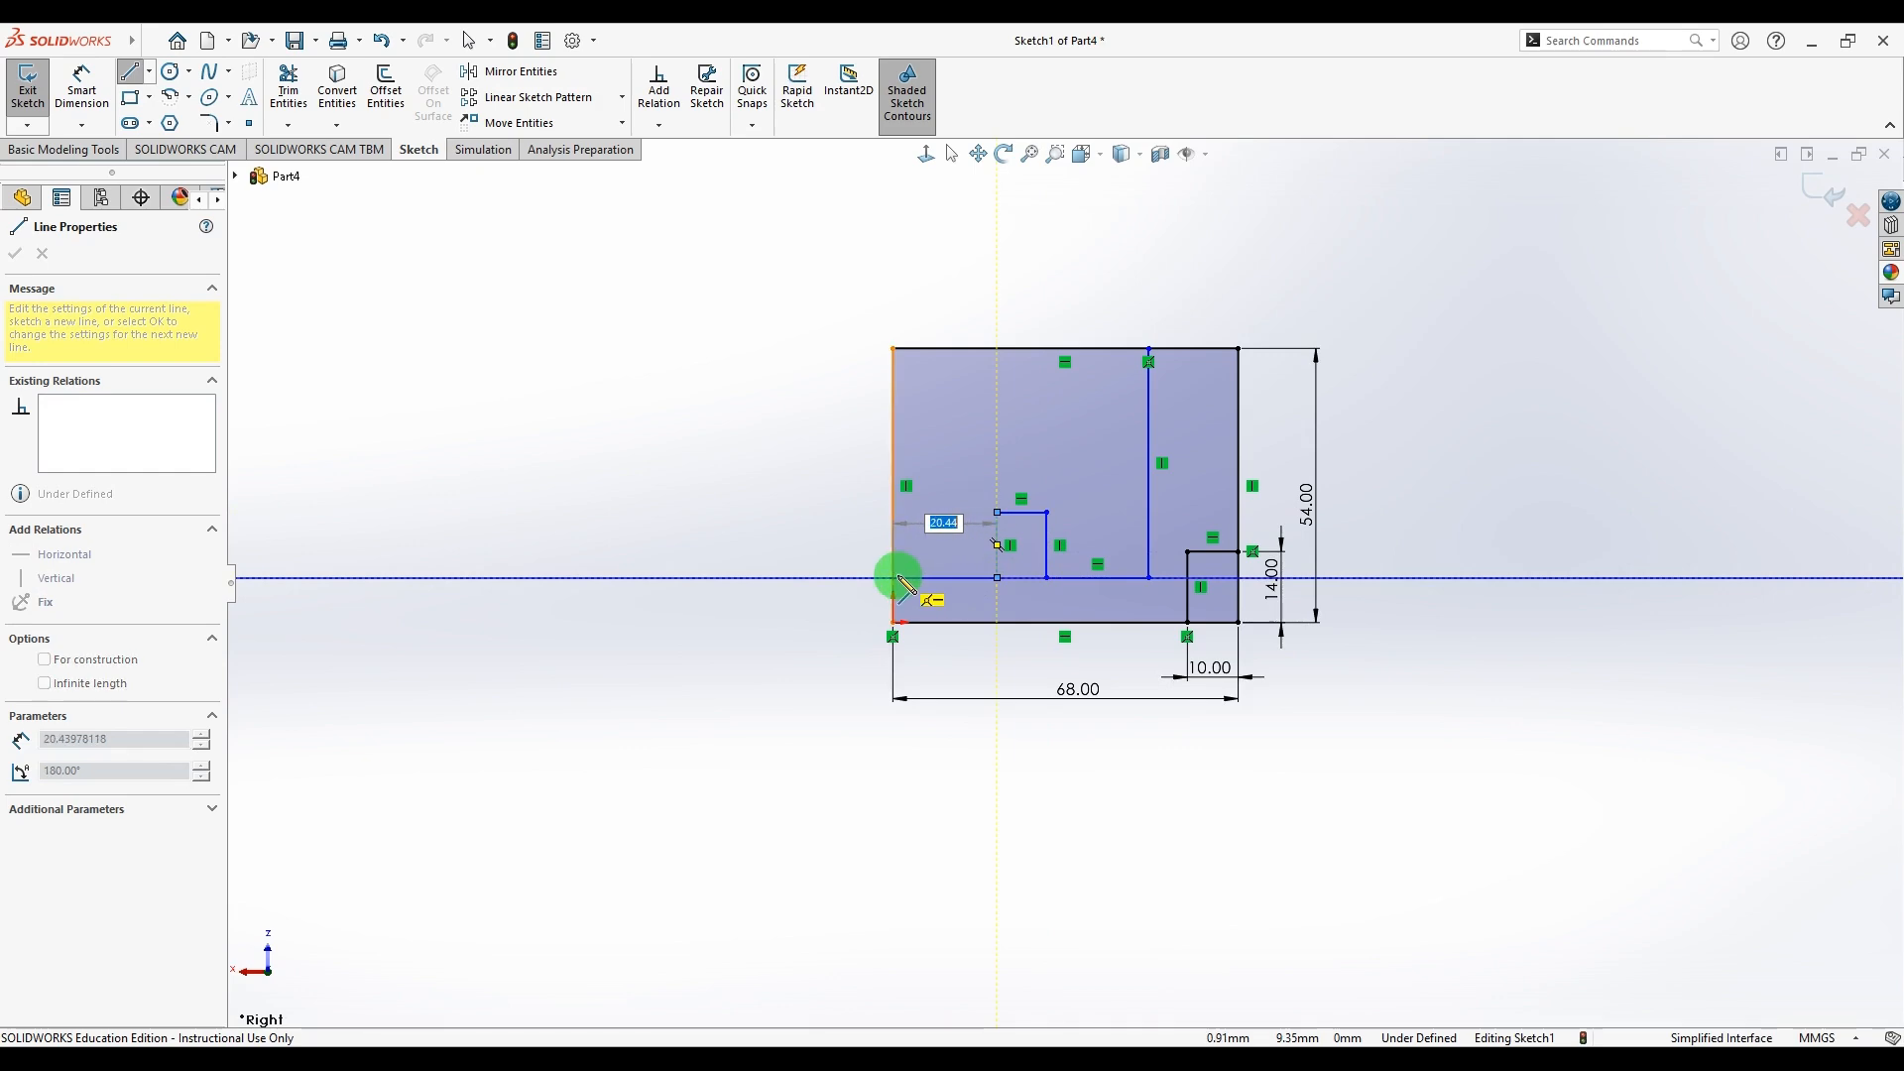
{"action": "left_click", "coordinate": [894, 577]}
{"action": "key", "text": "Escape"}
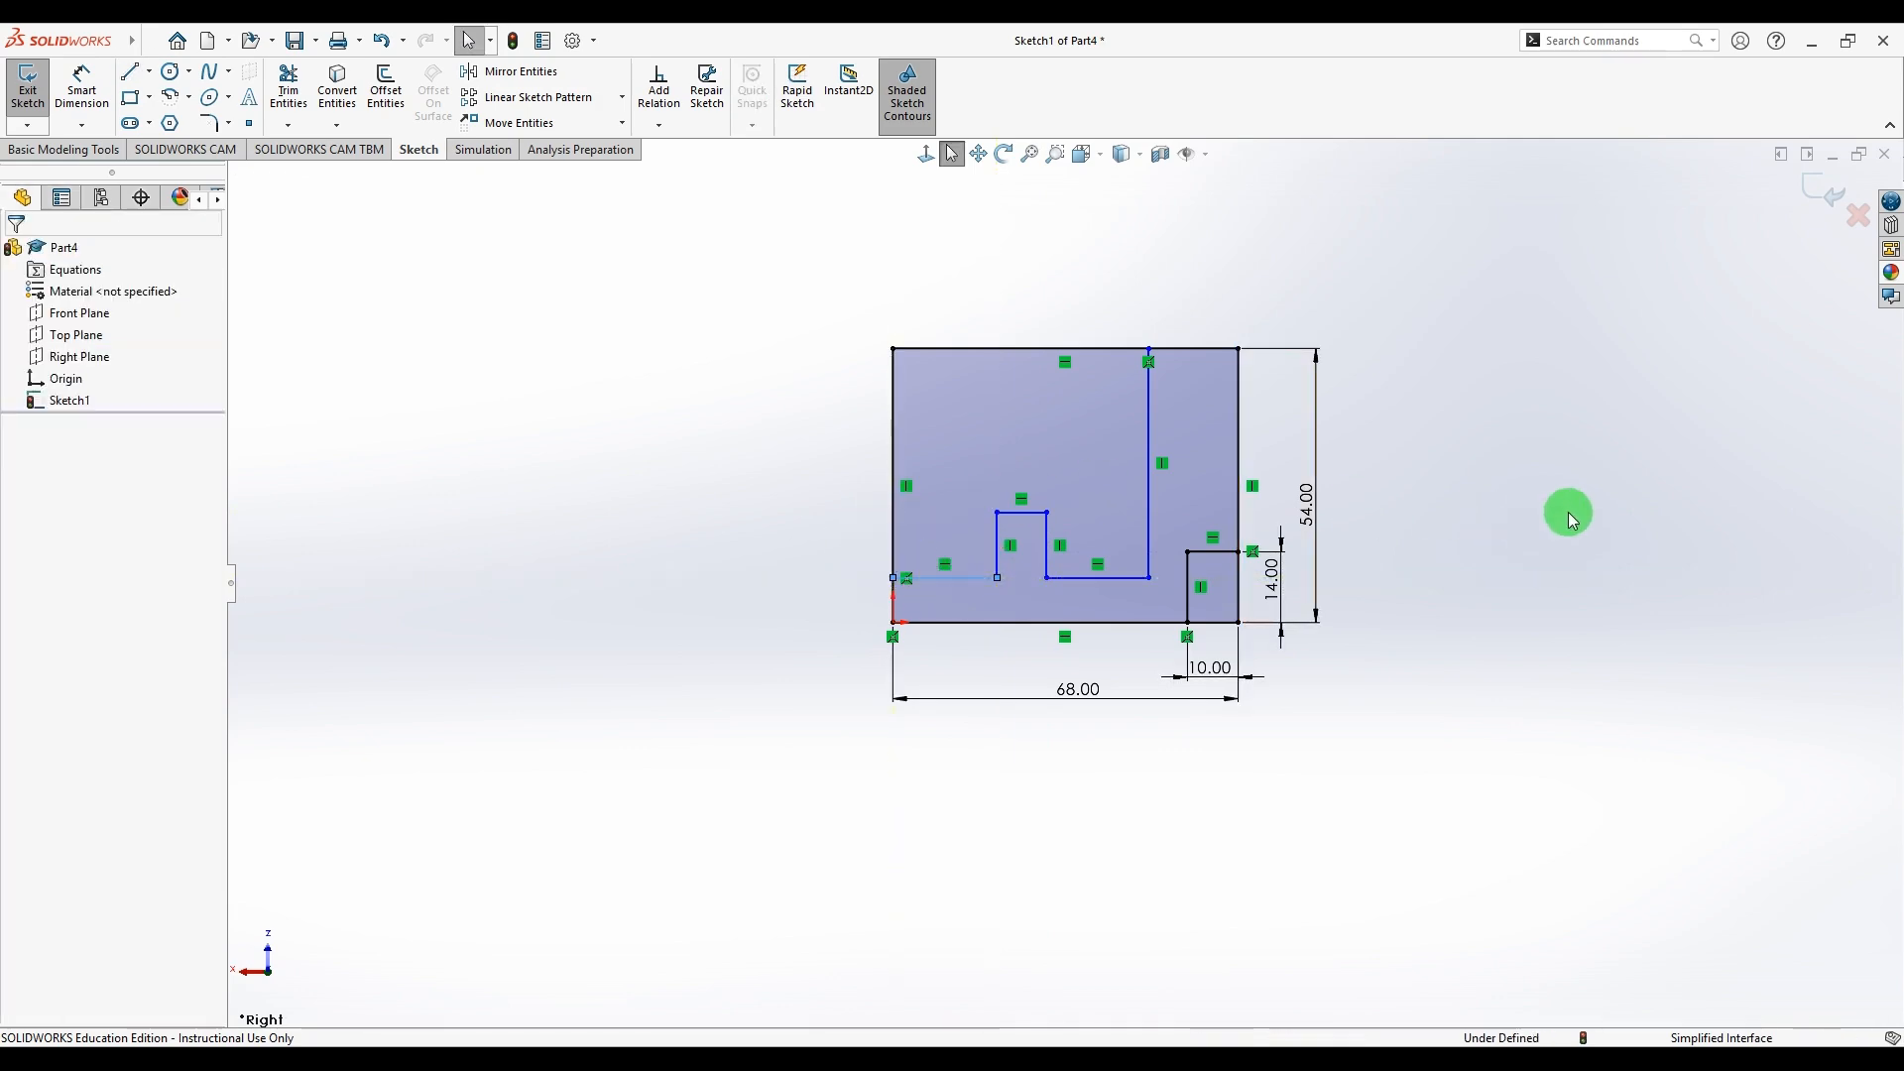
- Check the upright's thickness in the reference drawing and dimension its inner vertical line 18 mm from the rectangle's right edge
{"action": "left_click", "coordinate": [1309, 1049]}
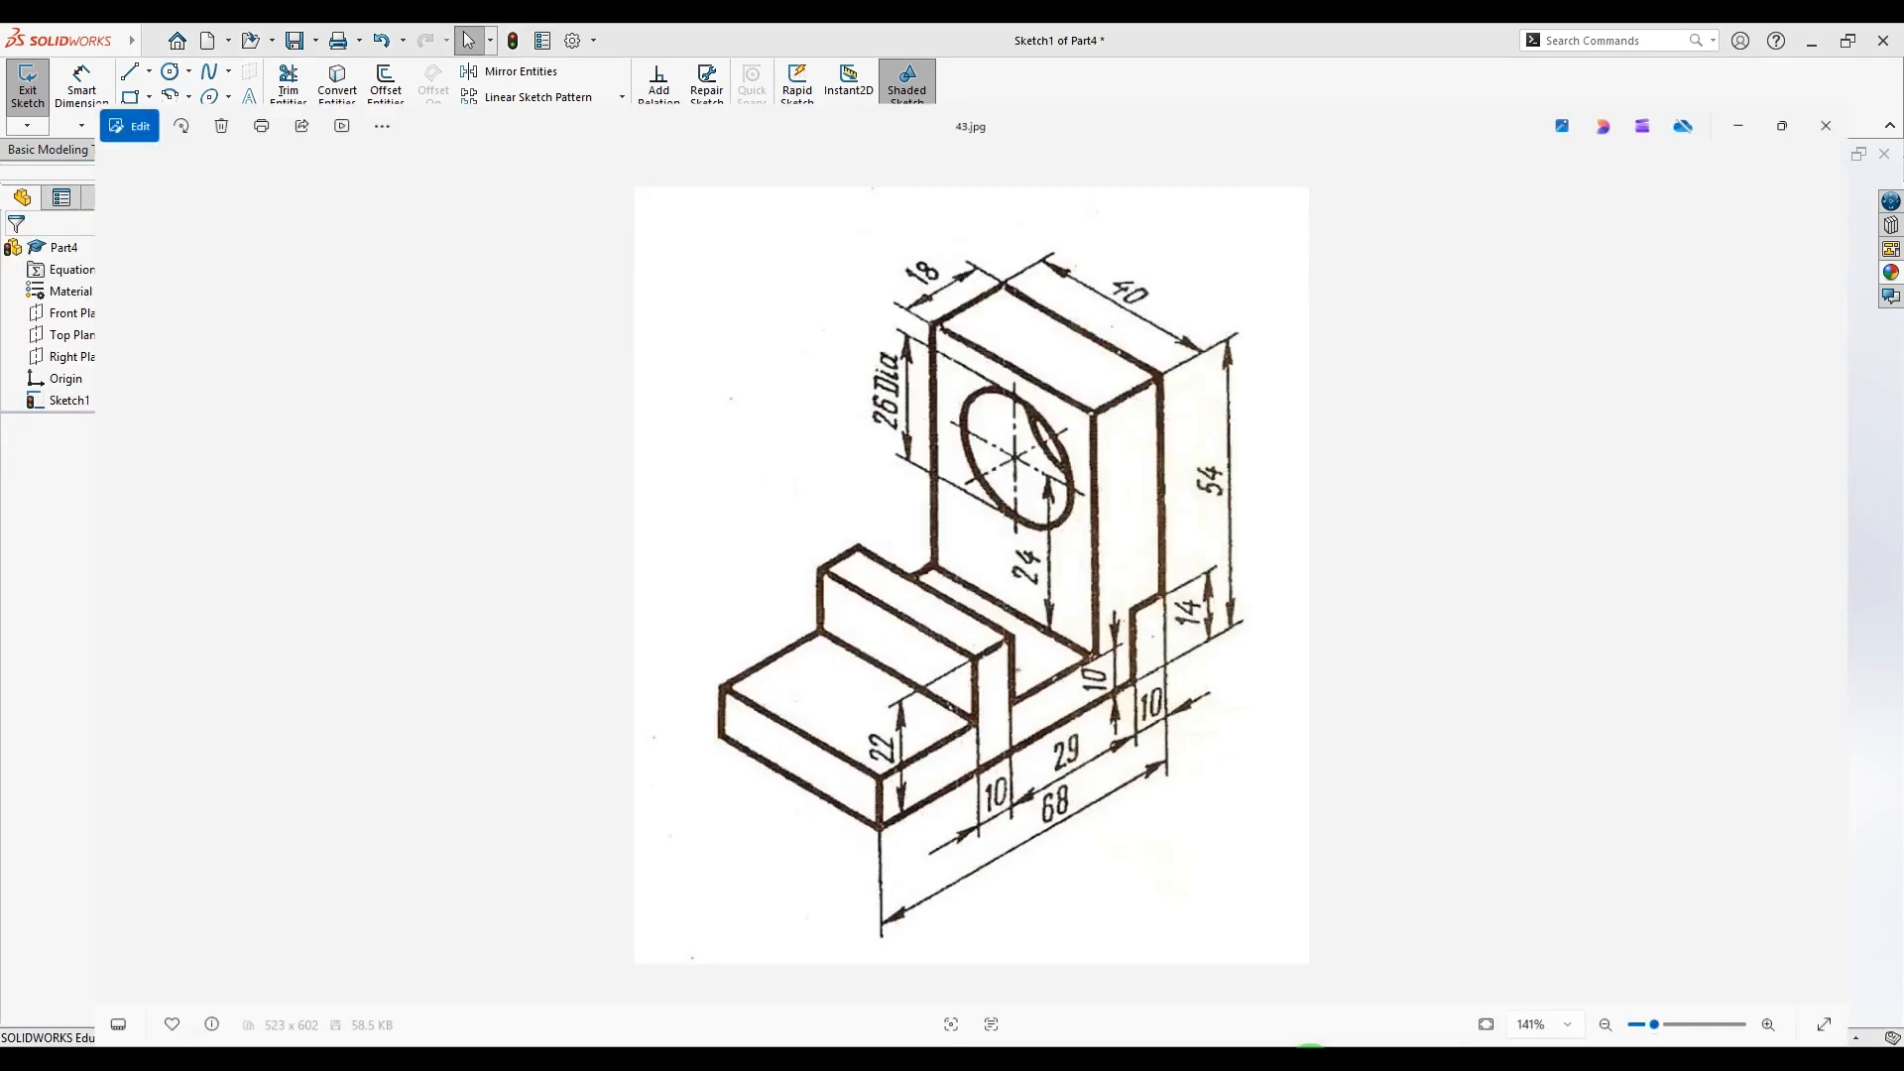
{"action": "left_click", "coordinate": [1309, 1050]}
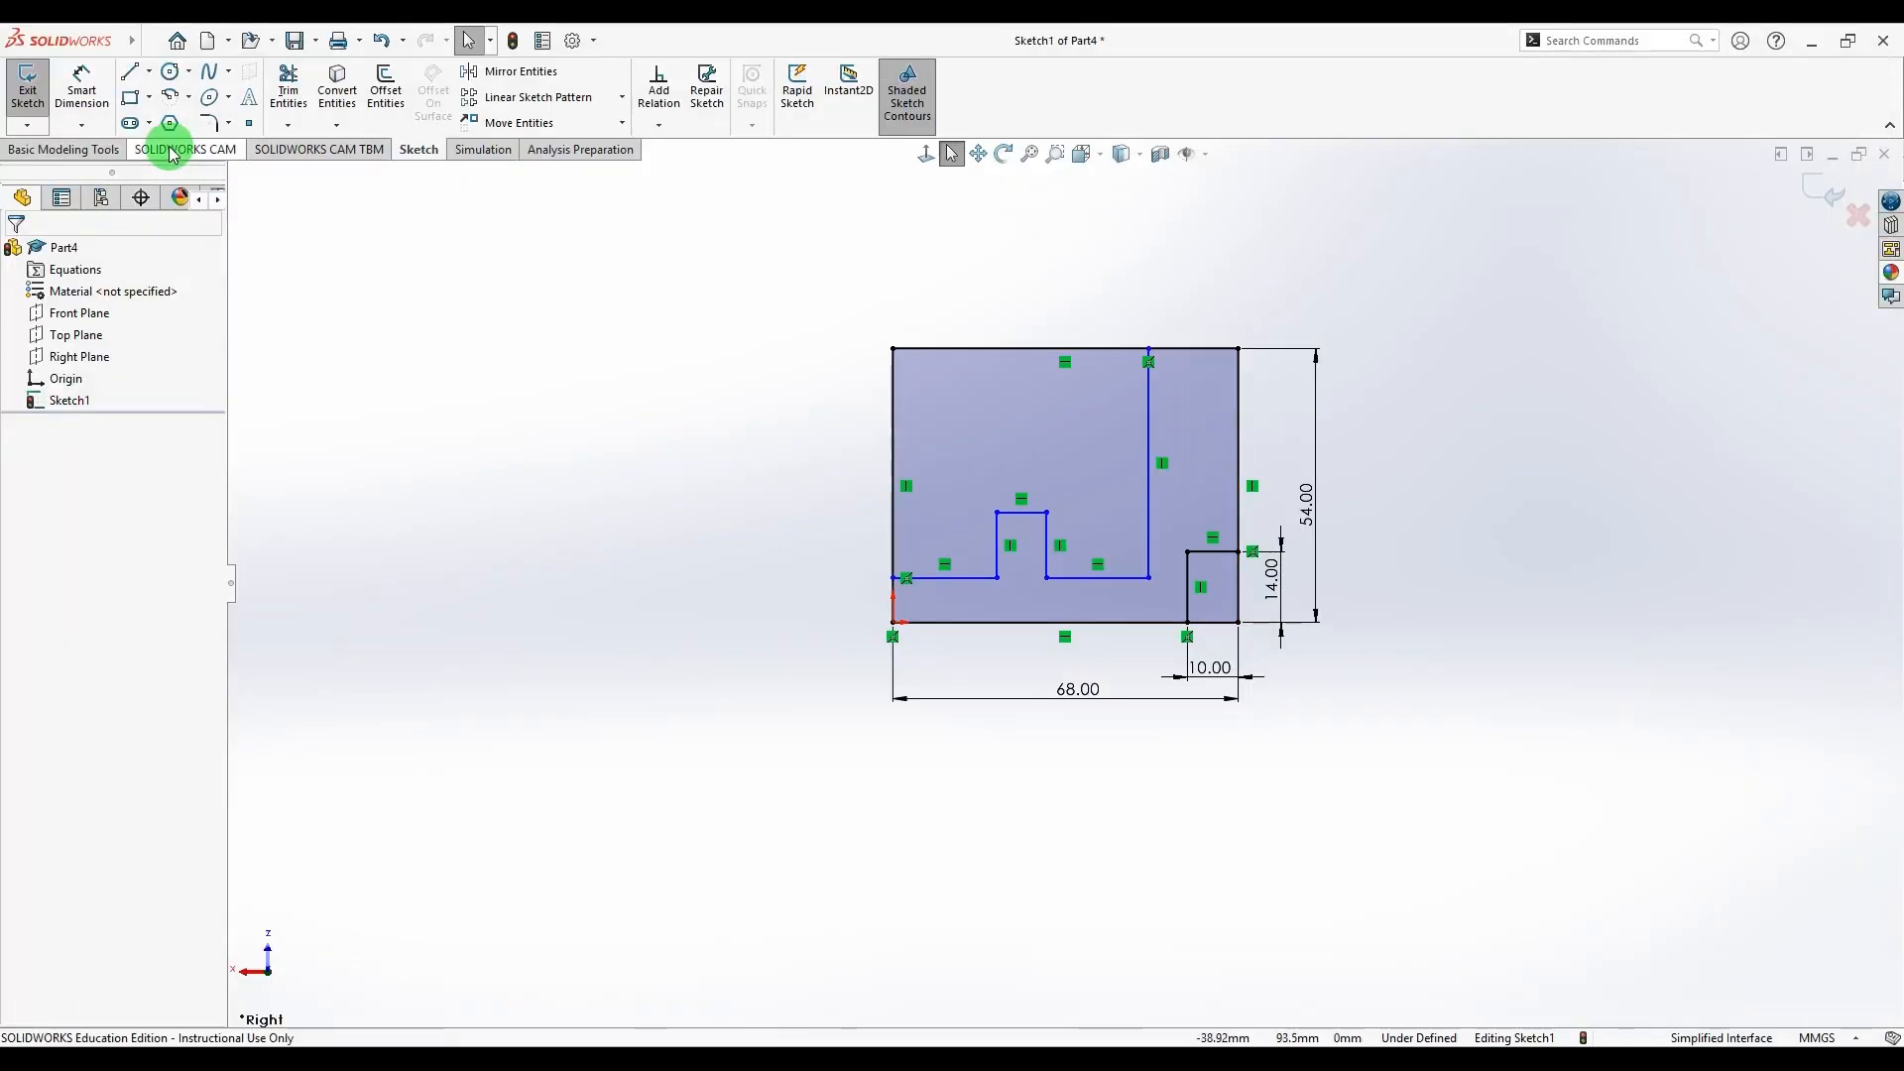
{"action": "left_click", "coordinate": [75, 84]}
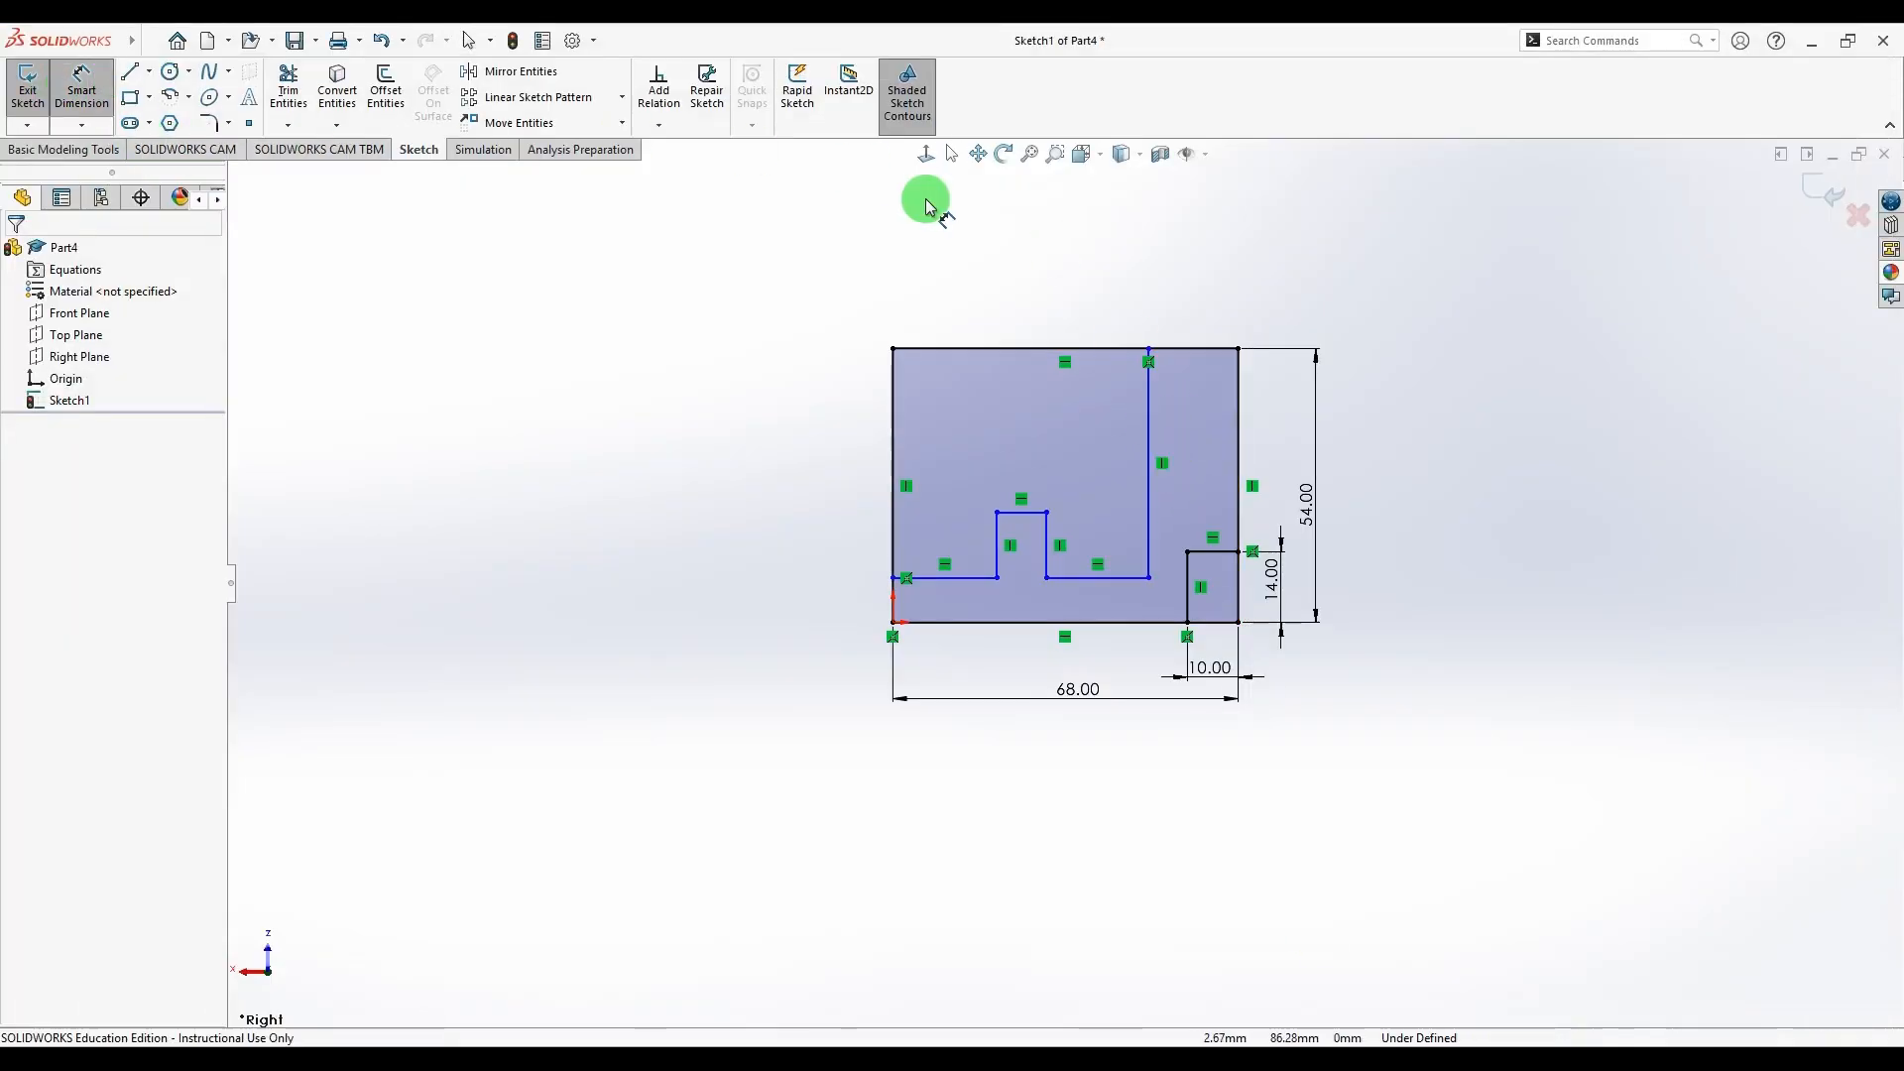
{"action": "left_click", "coordinate": [1242, 396]}
{"action": "left_click", "coordinate": [1149, 425]}
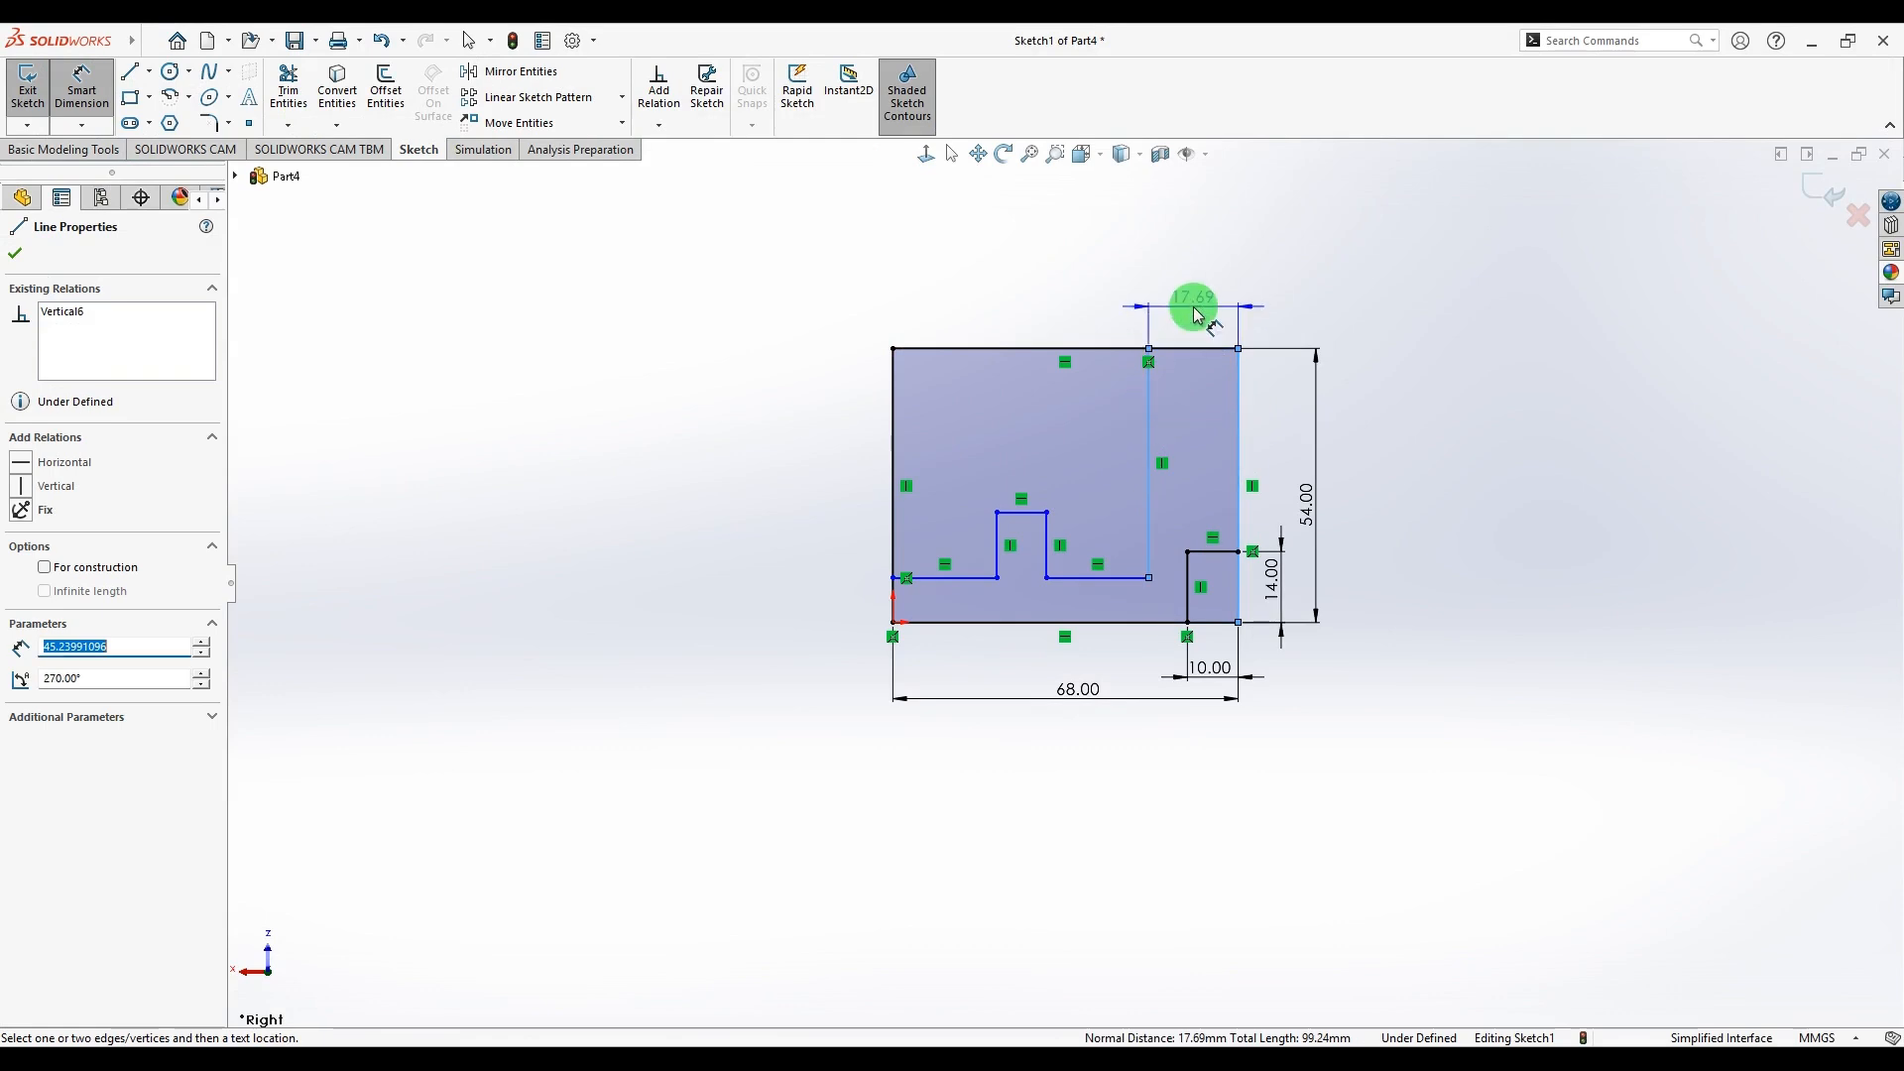
{"action": "left_click", "coordinate": [1198, 308]}
{"action": "type", "text": "18"}
{"action": "key", "text": "Return"}
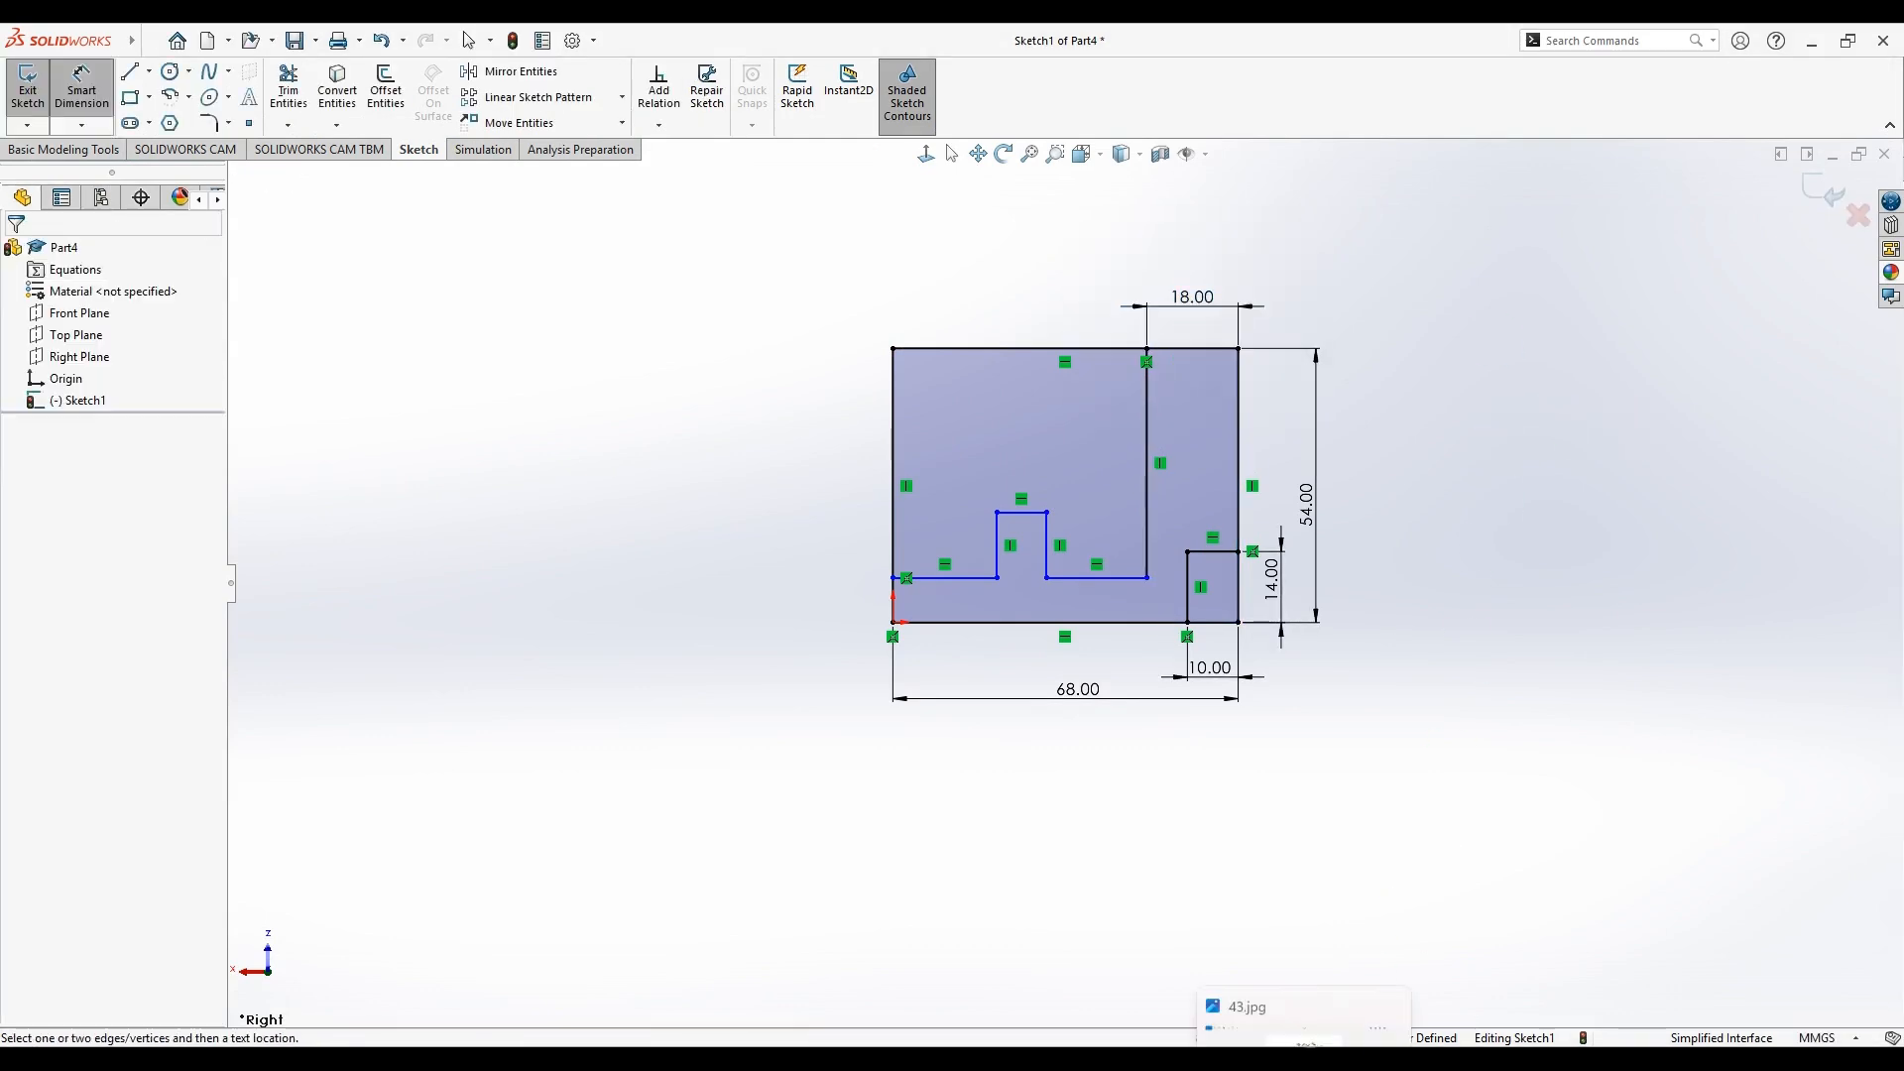
- Following the reference drawing, dimension the distance between the notch's vertical line and the rib's near side as 29 mm
{"action": "left_click", "coordinate": [1270, 1017]}
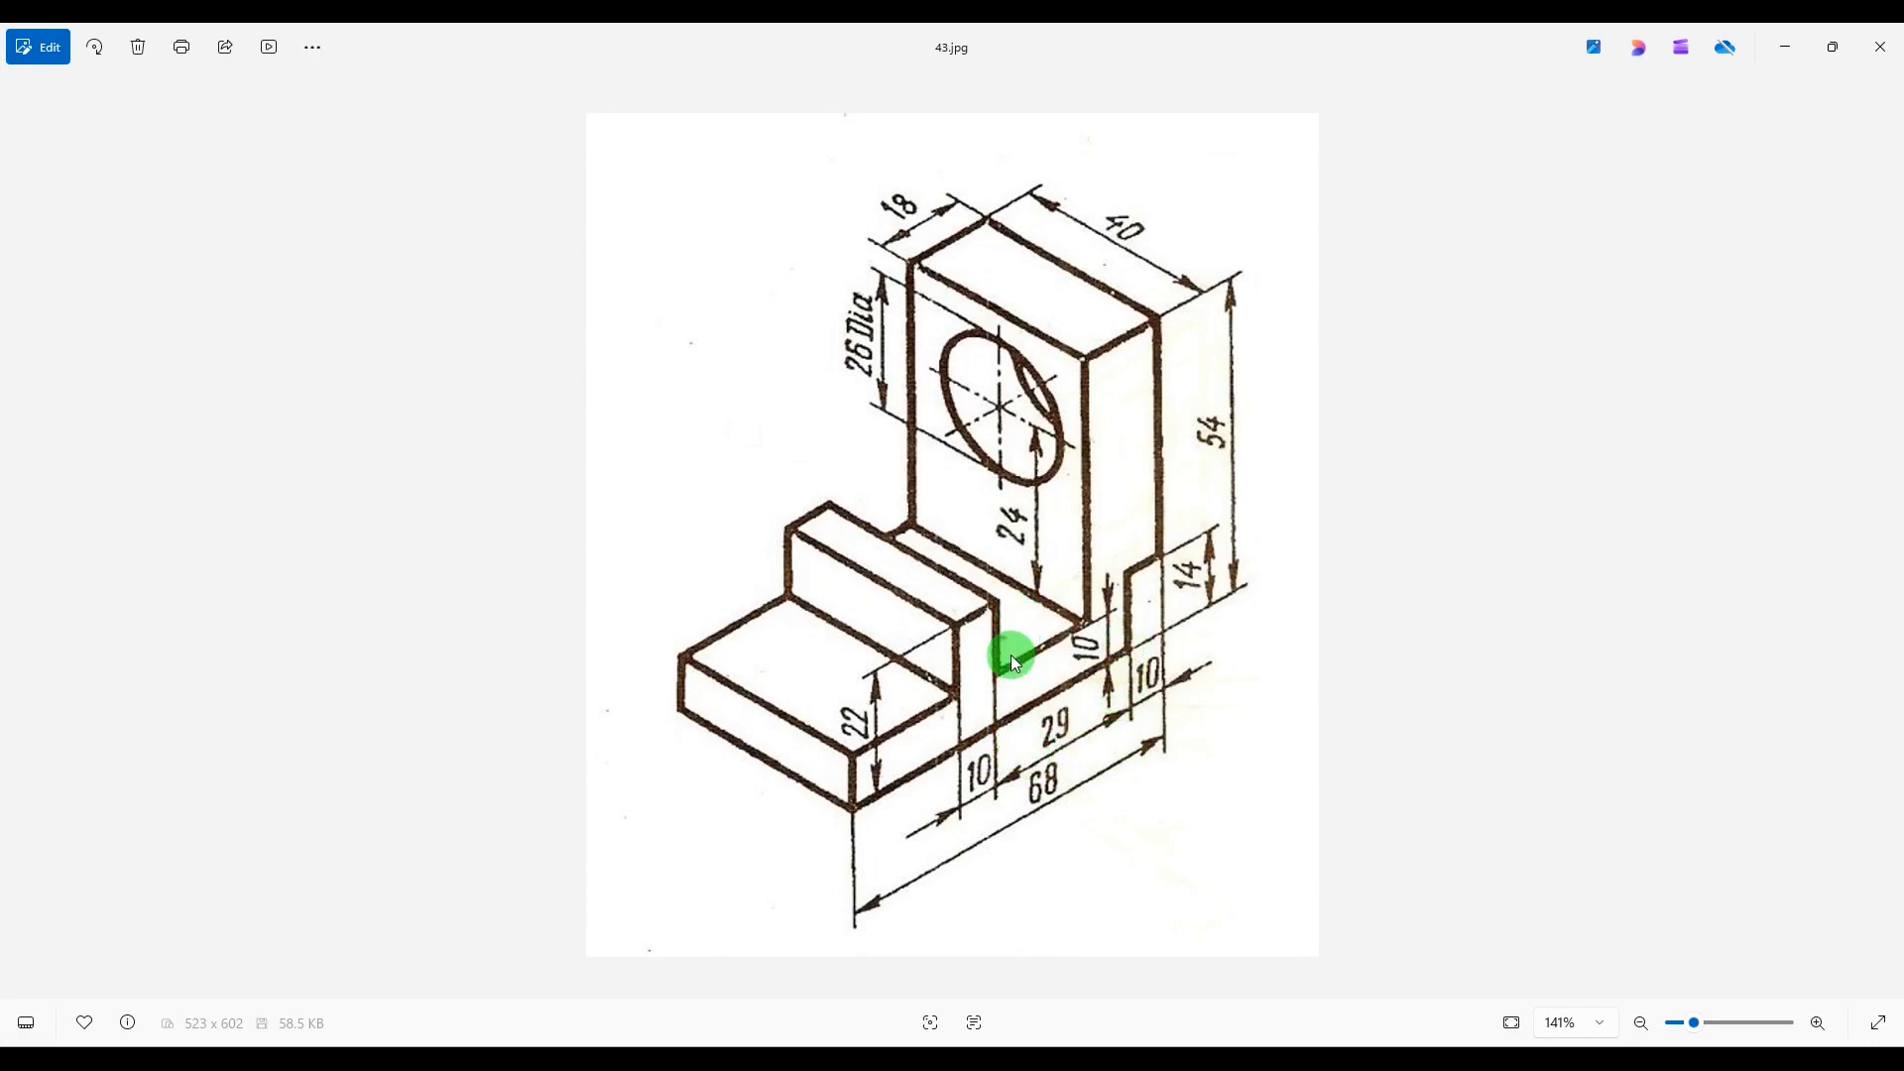
{"action": "key", "text": "alt+Tab"}
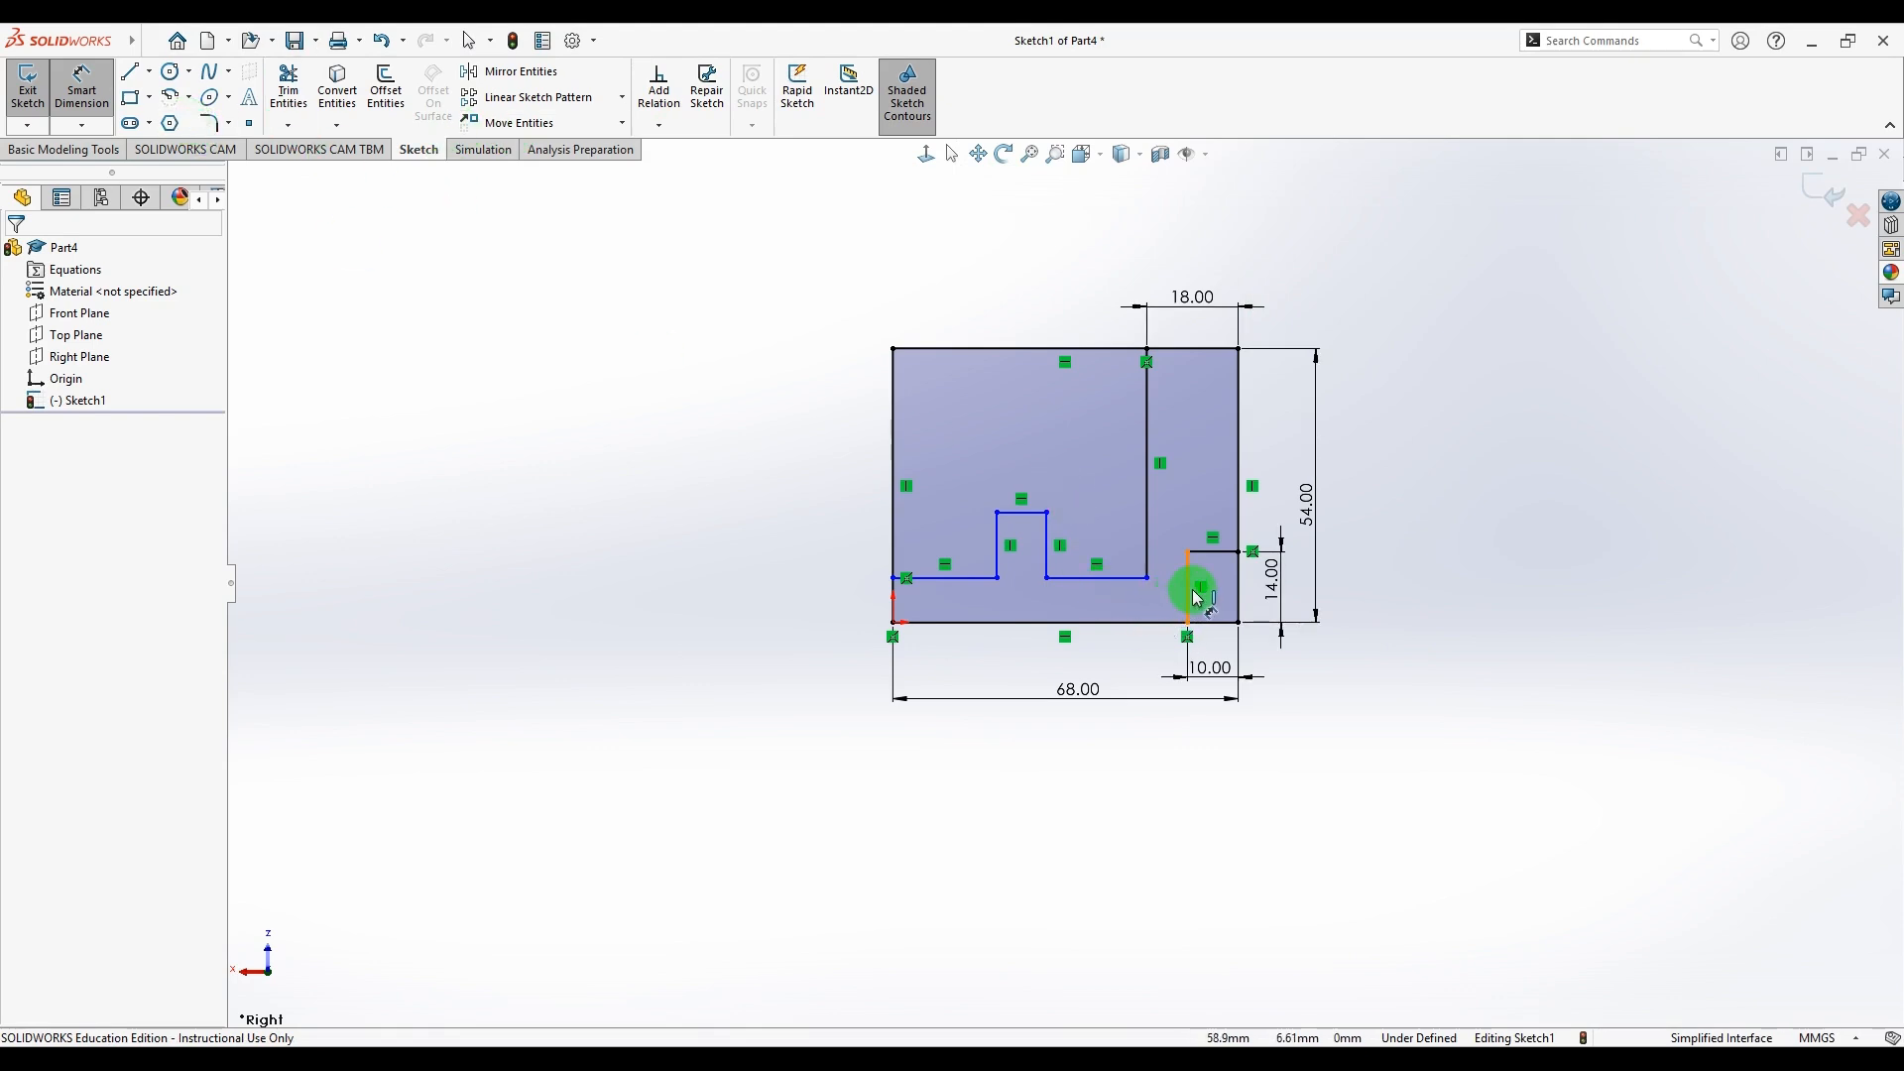
{"action": "left_click_drag", "start_coordinate": [1196, 596], "coordinate": [1137, 581]}
{"action": "left_click", "coordinate": [1044, 551]}
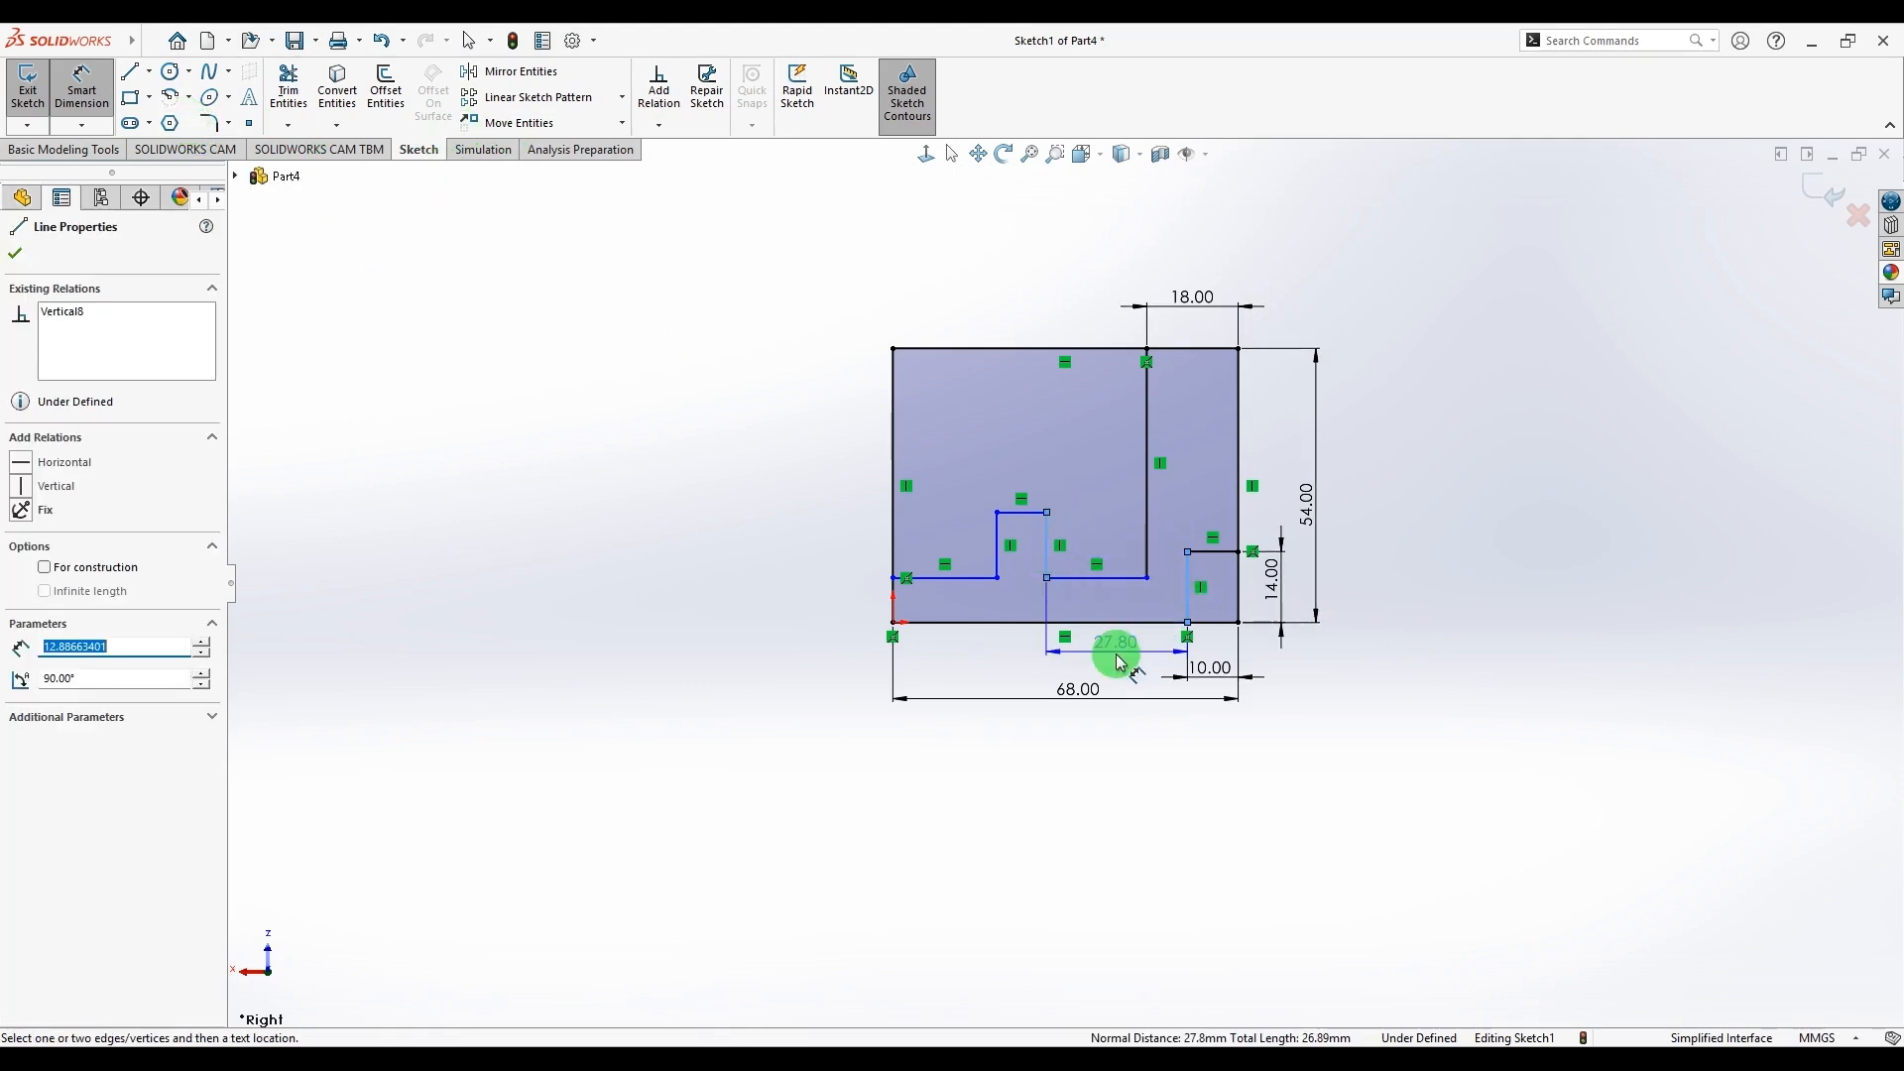
{"action": "left_click", "coordinate": [1115, 656]}
{"action": "type", "text": "29"}
{"action": "key", "text": "Return"}
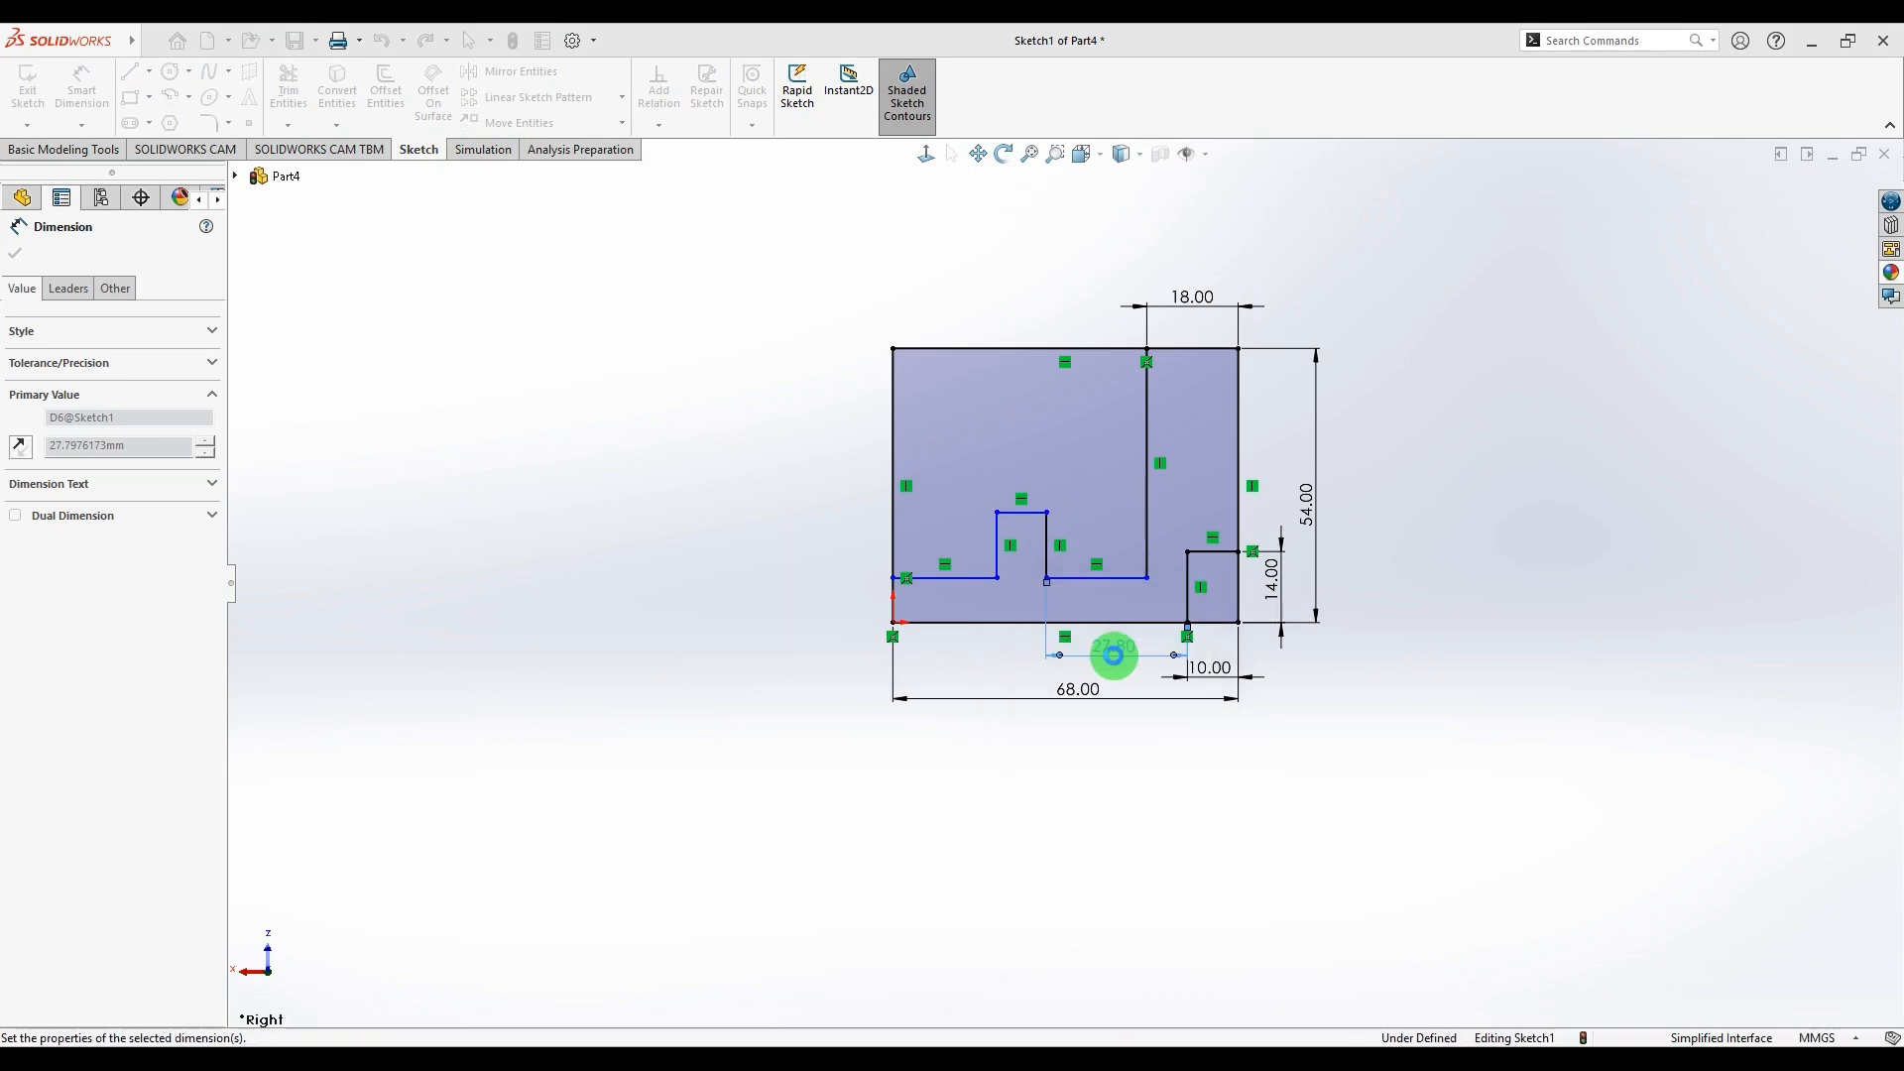
- Check the rib's width in the reference drawing and dimension it as 10 mm between its two vertical sides
{"action": "left_click", "coordinate": [1301, 1061]}
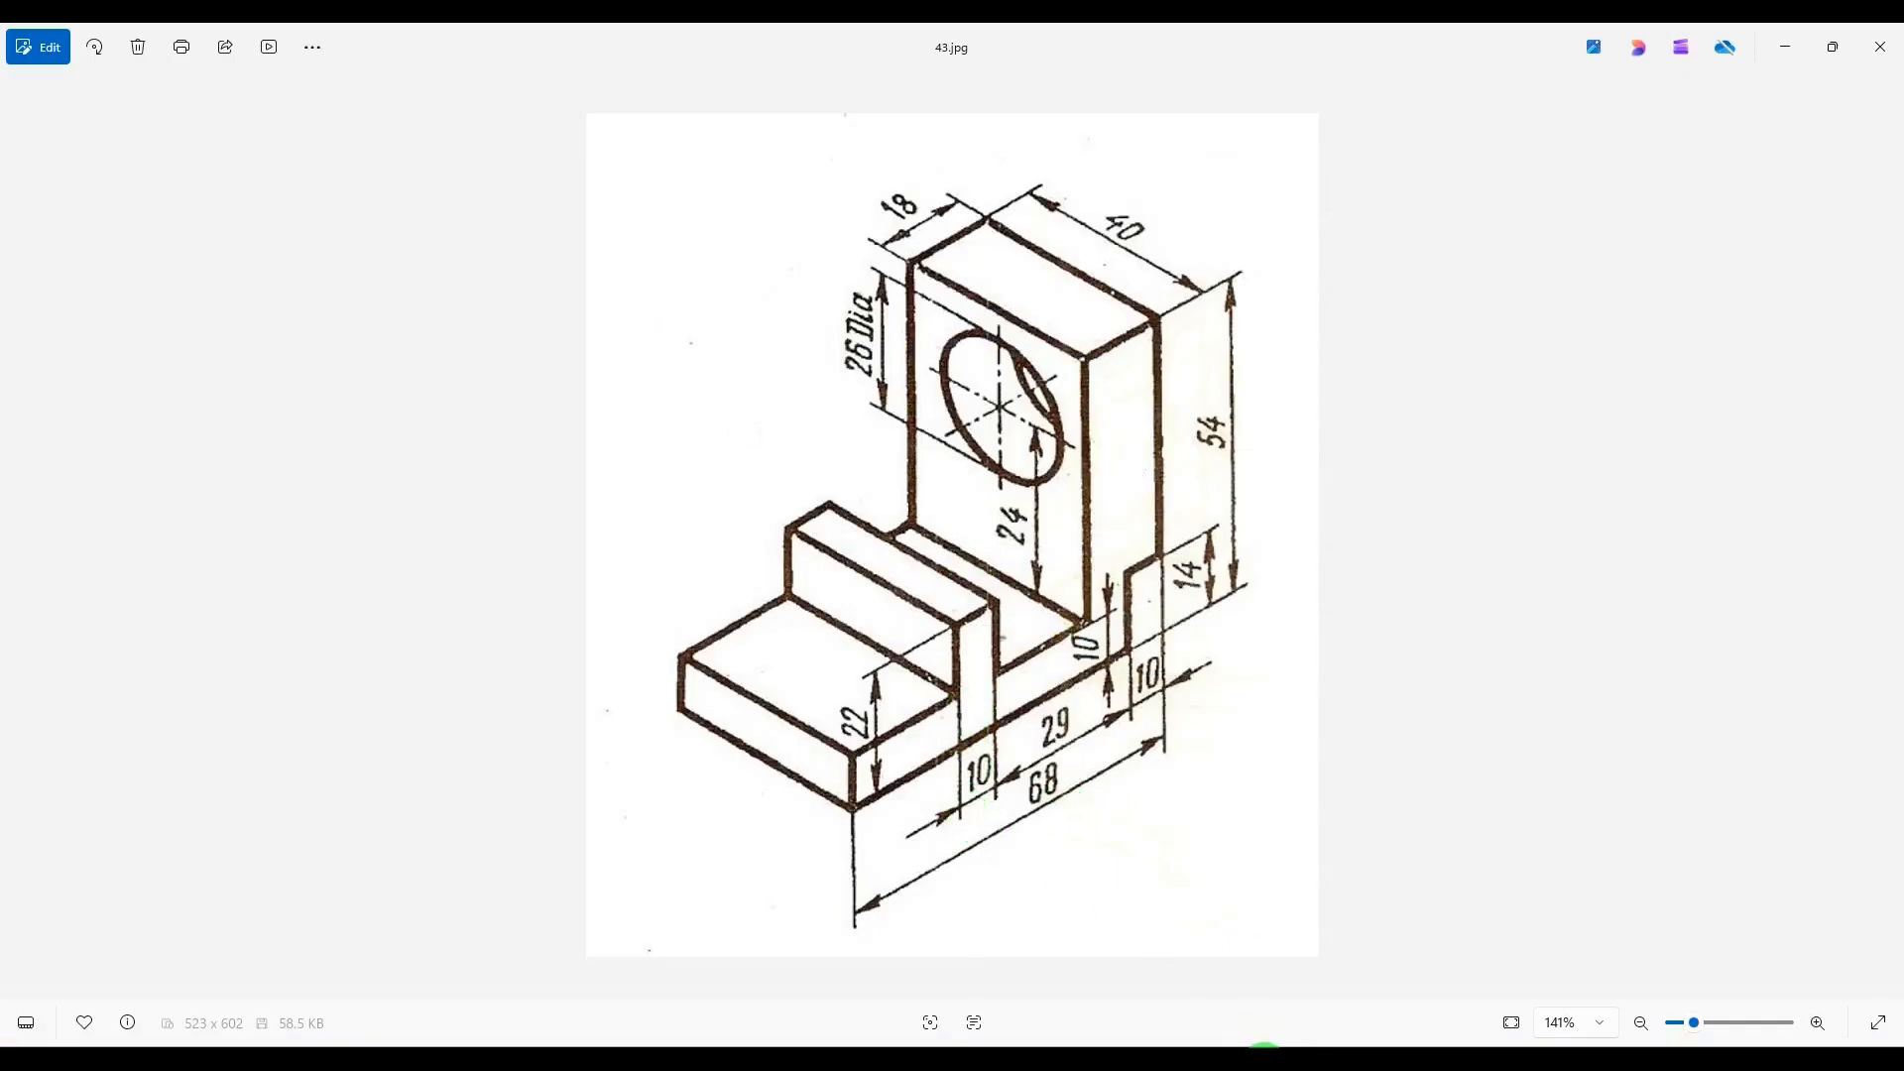
{"action": "left_click", "coordinate": [1262, 1053]}
{"action": "left_click", "coordinate": [997, 551]}
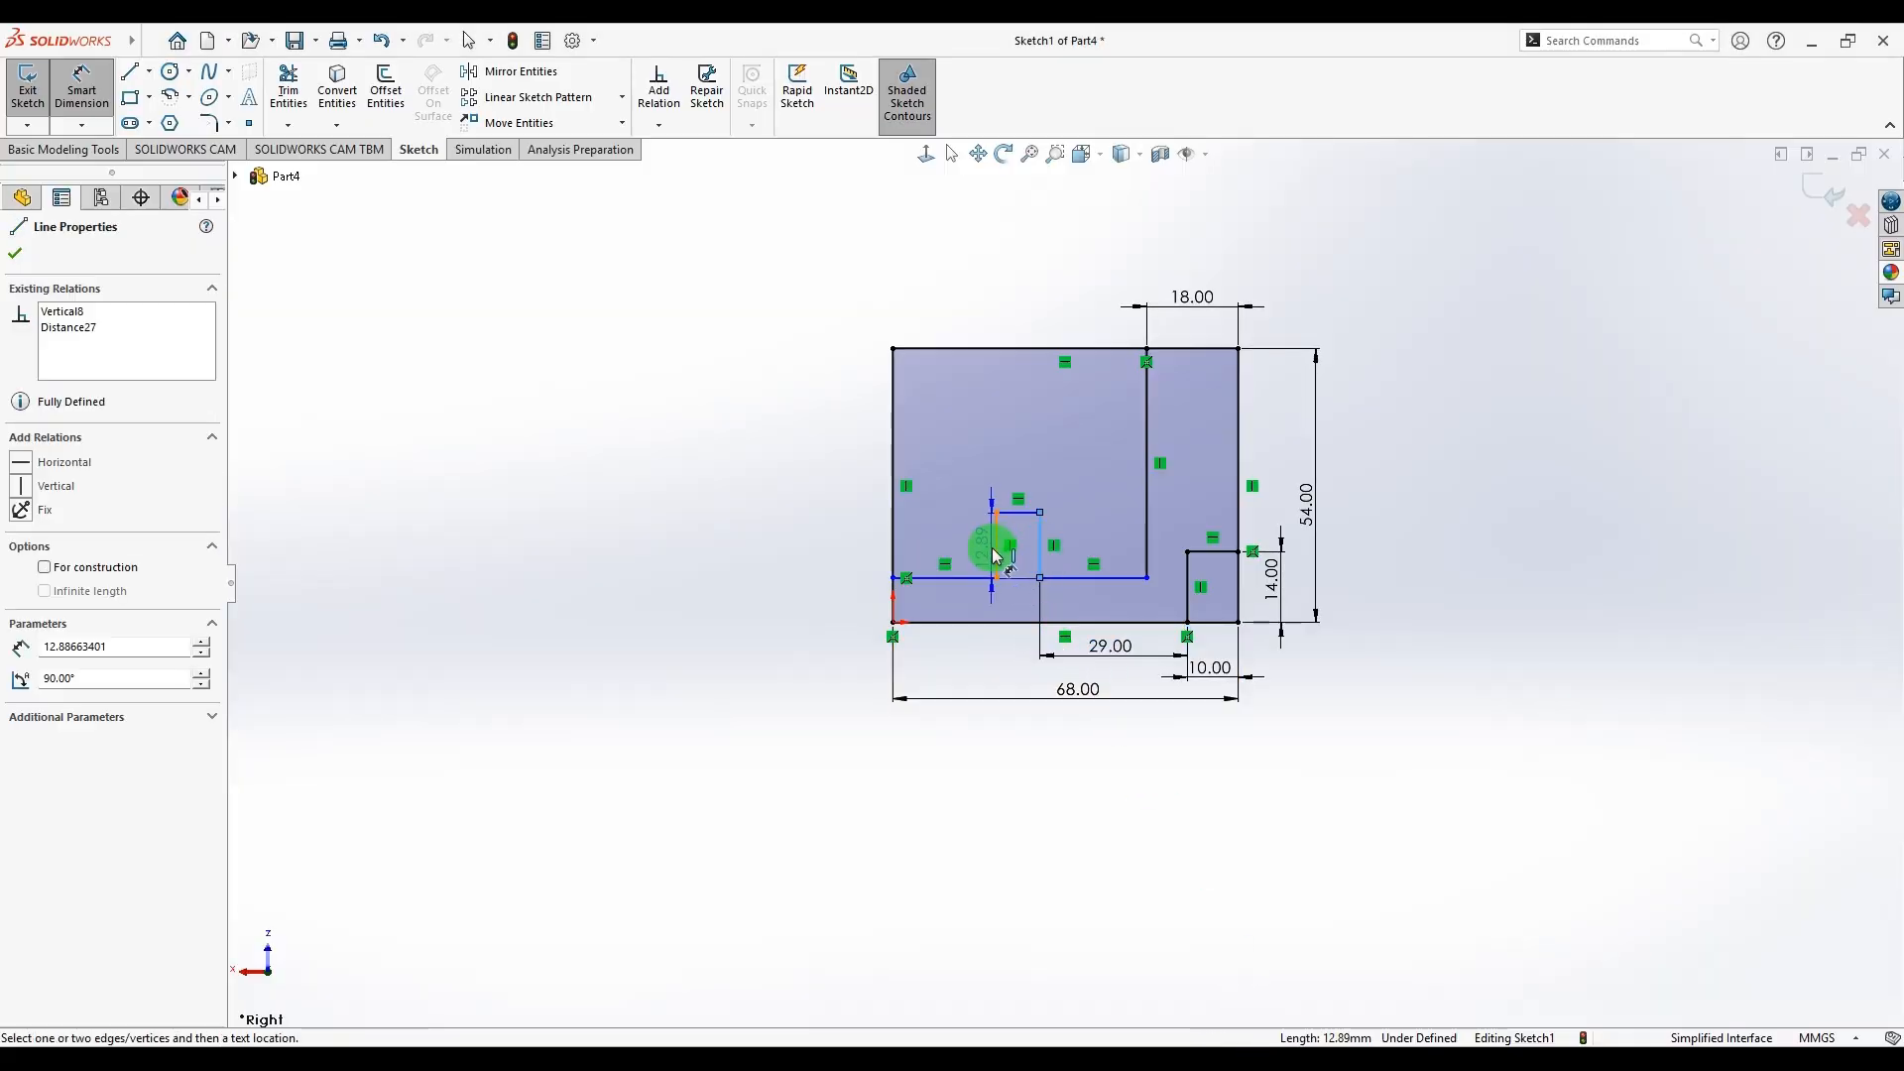
{"action": "left_click", "coordinate": [1004, 655]}
{"action": "type", "text": "1"}
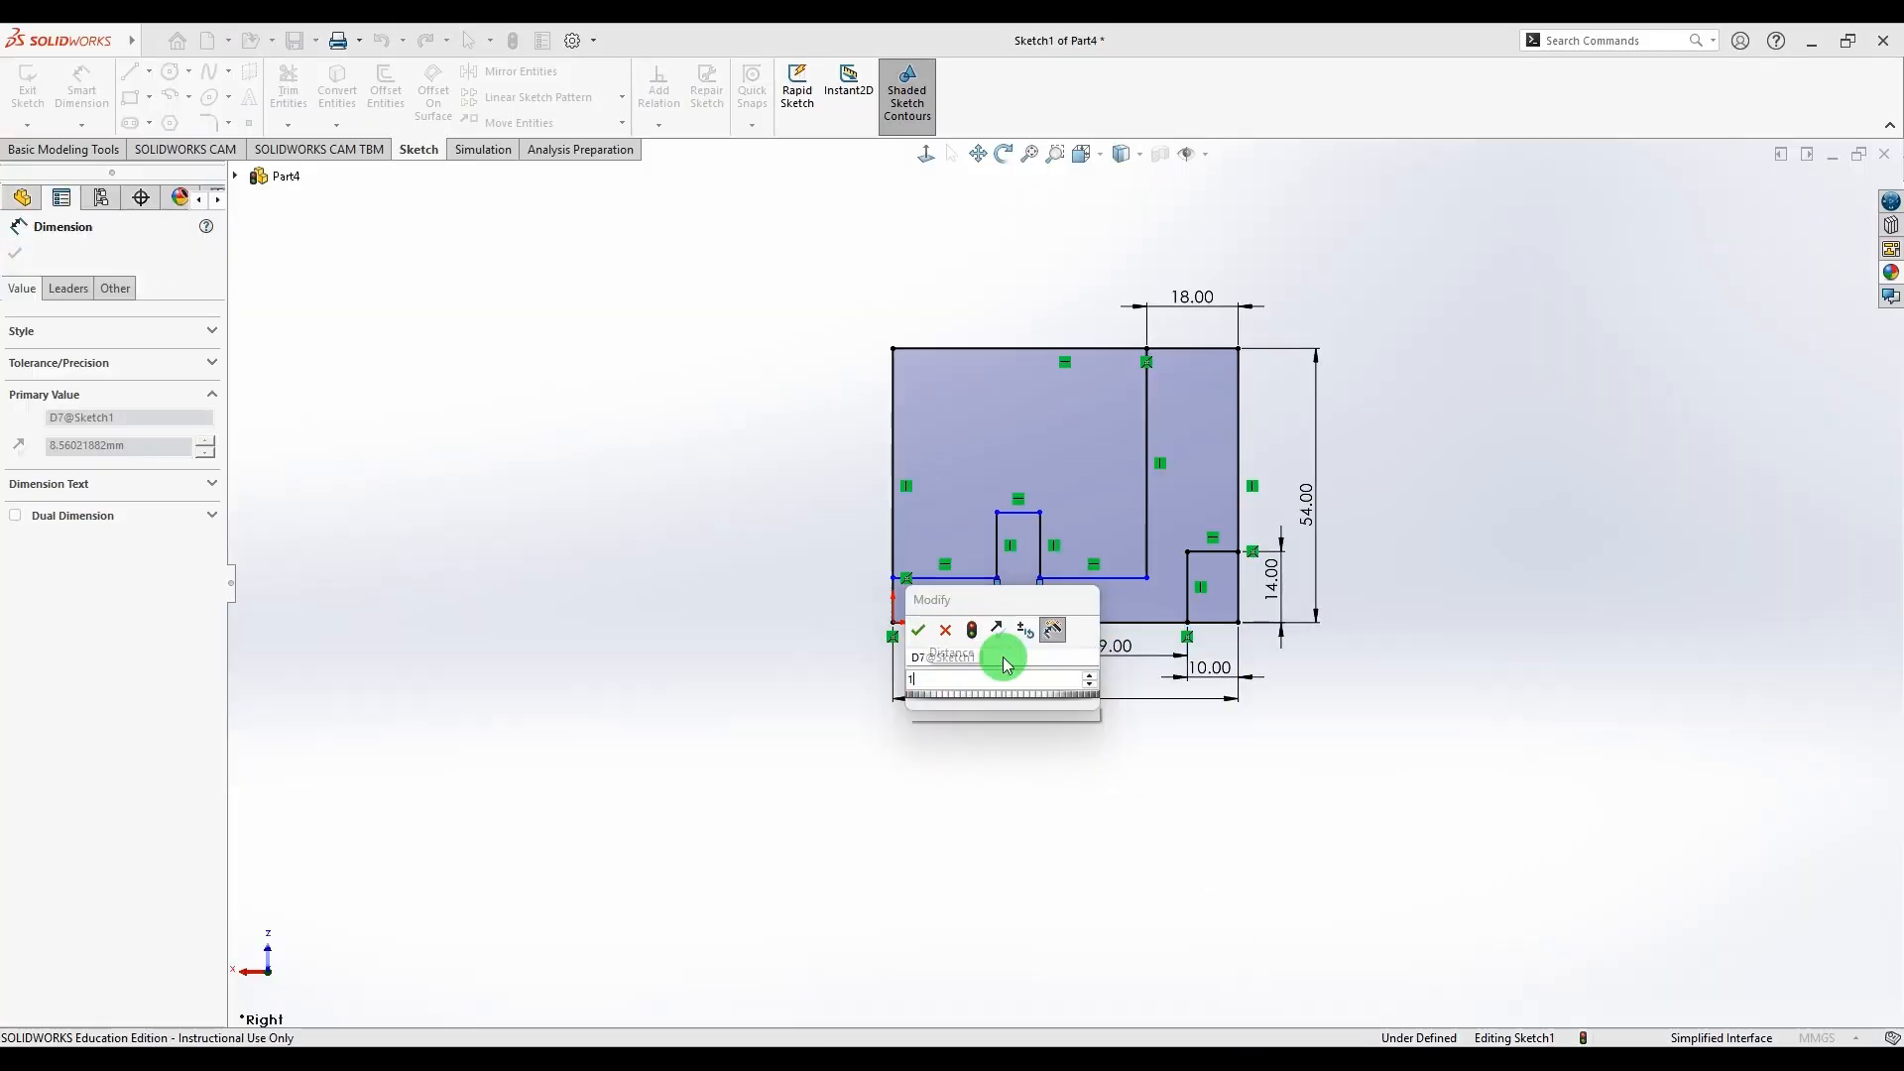
{"action": "type", "text": "0"}
{"action": "key", "text": "Return"}
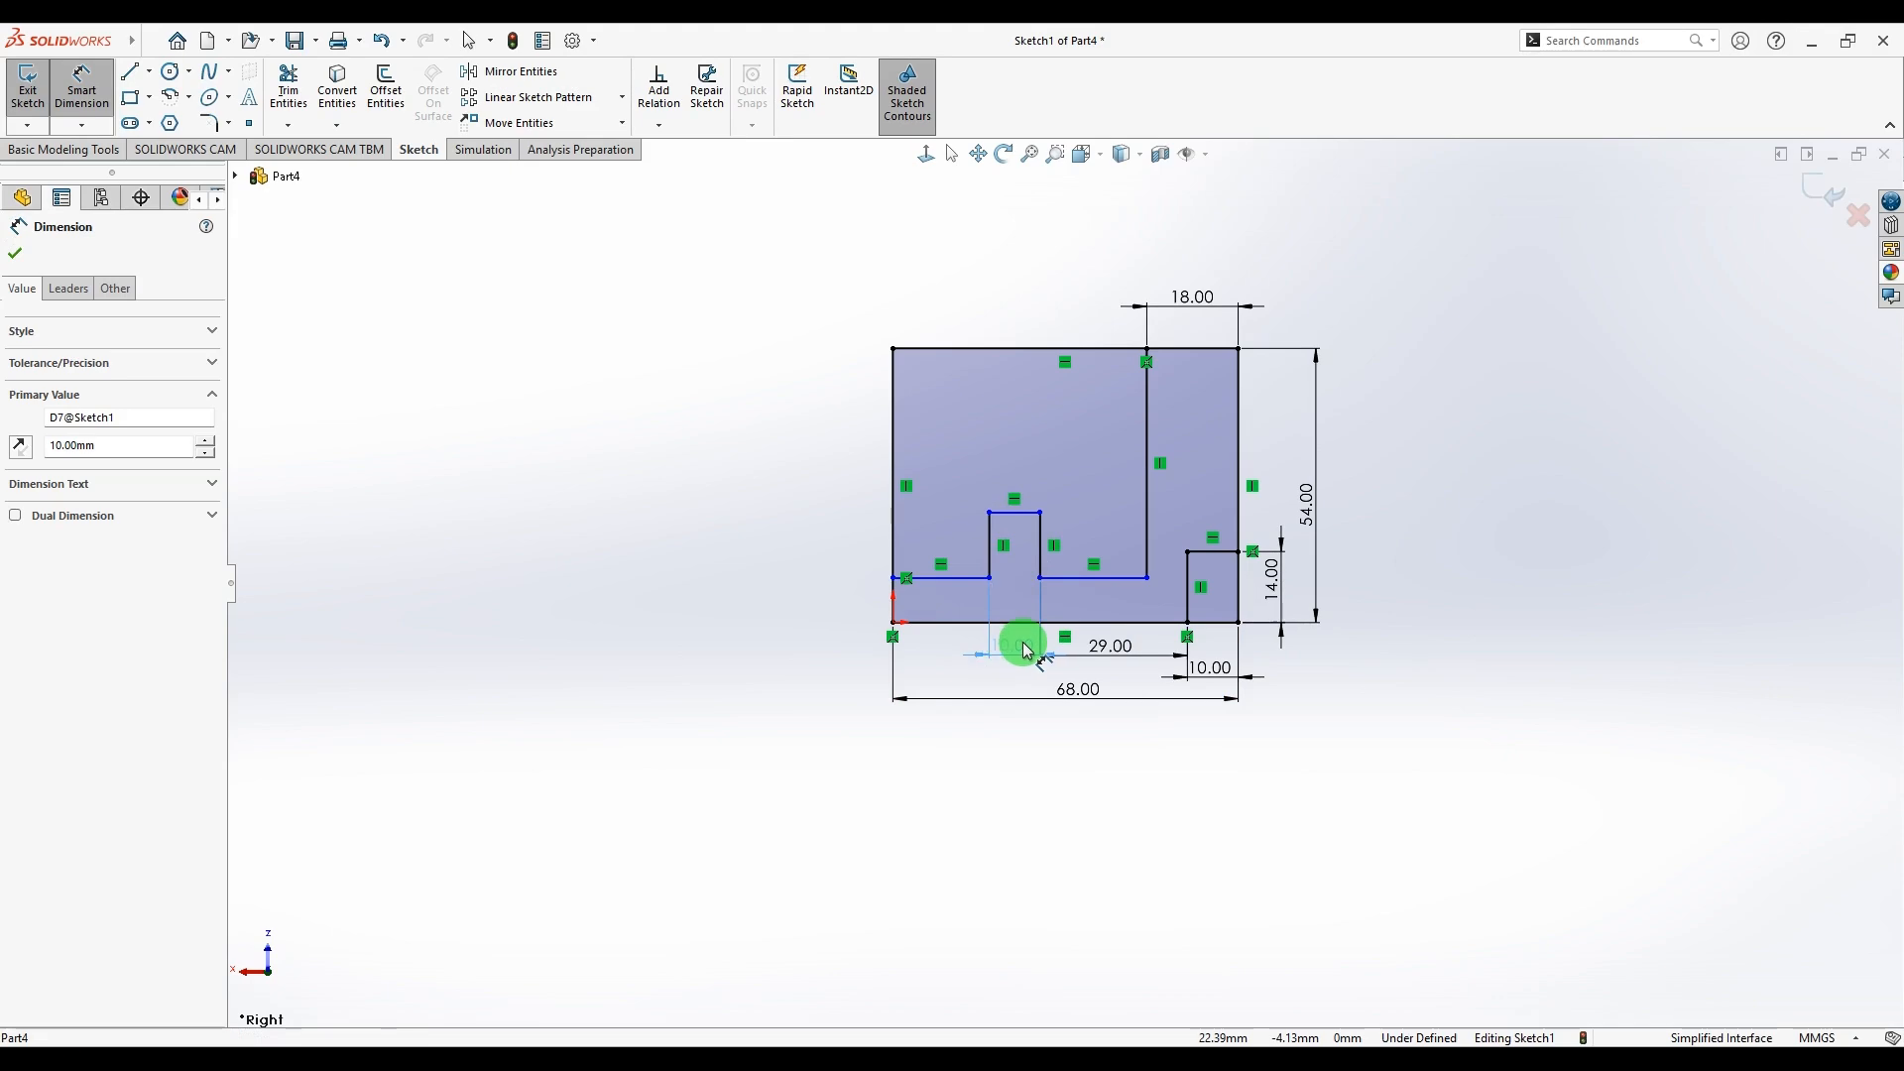
{"action": "left_click", "coordinate": [1464, 692]}
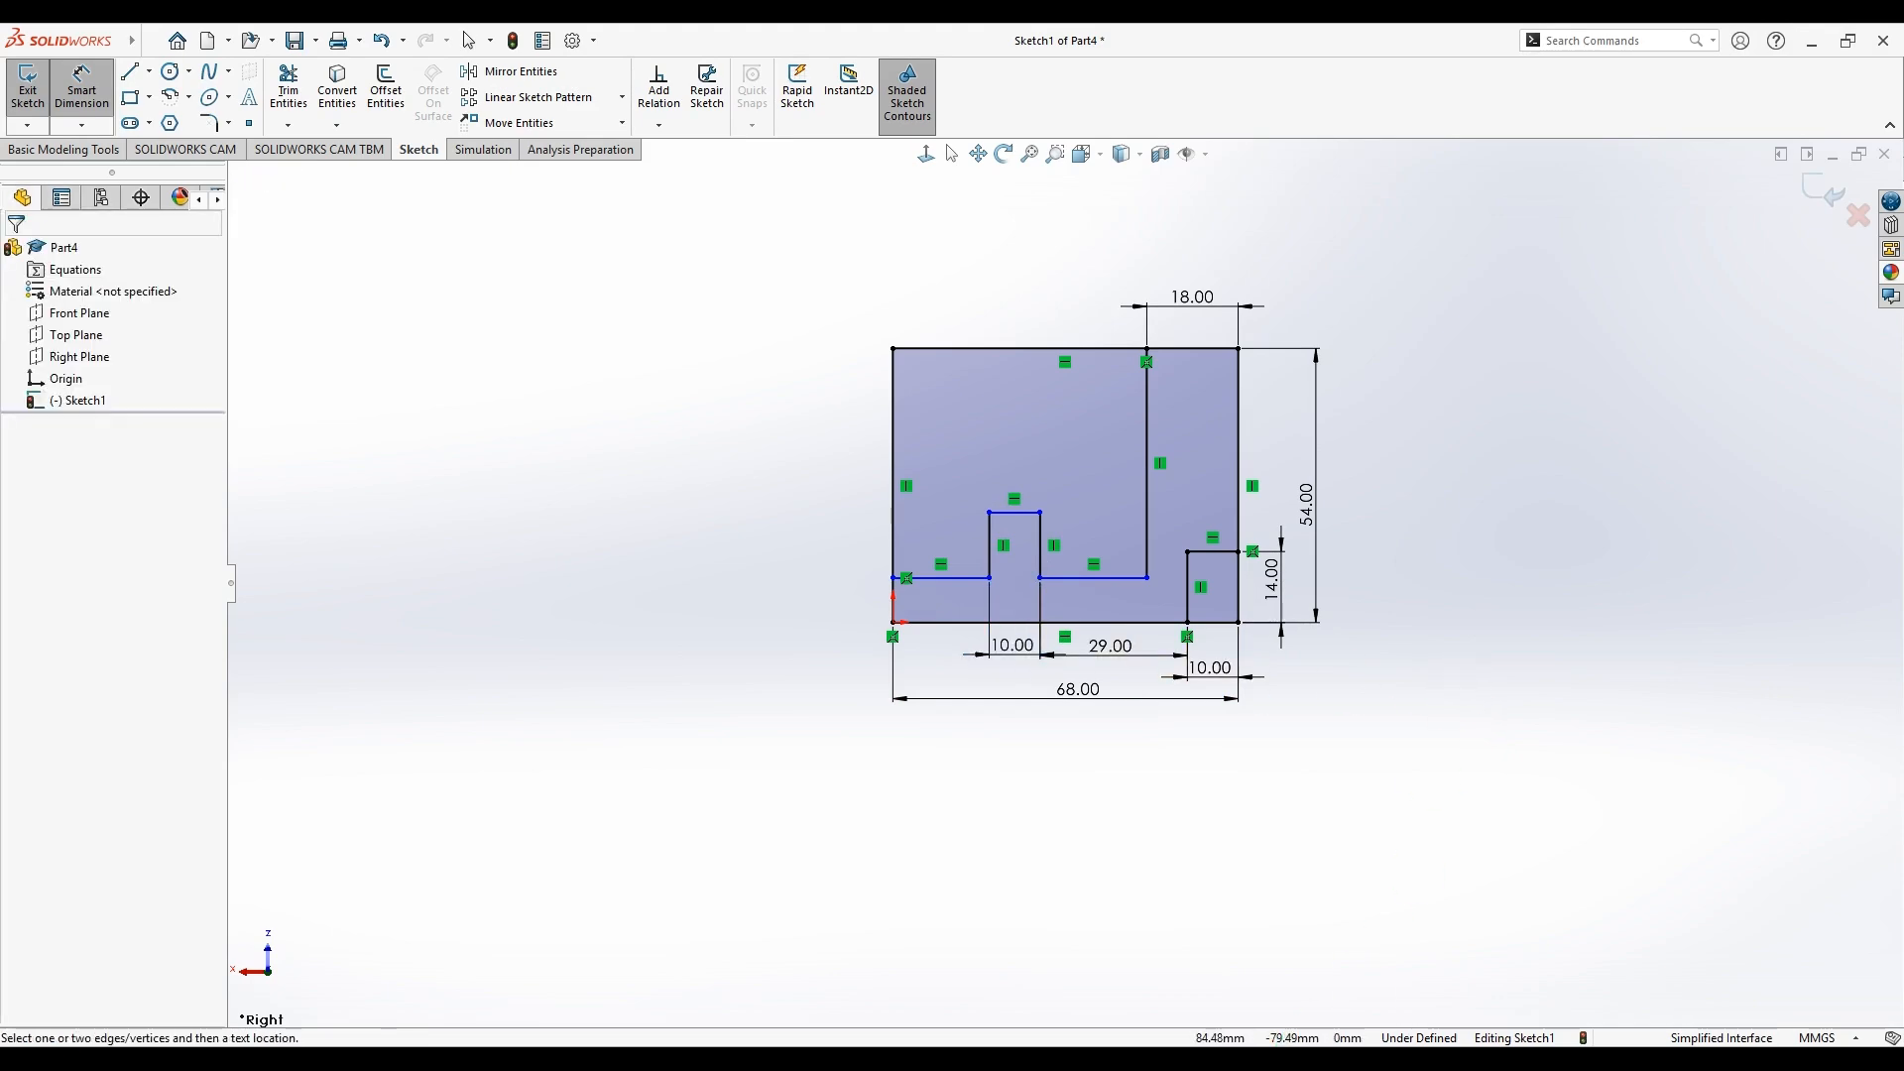
- Look up the rib's height in the reference drawing and dimension its top line 22 mm above the rectangle's bottom edge
{"action": "left_click", "coordinate": [1306, 1059]}
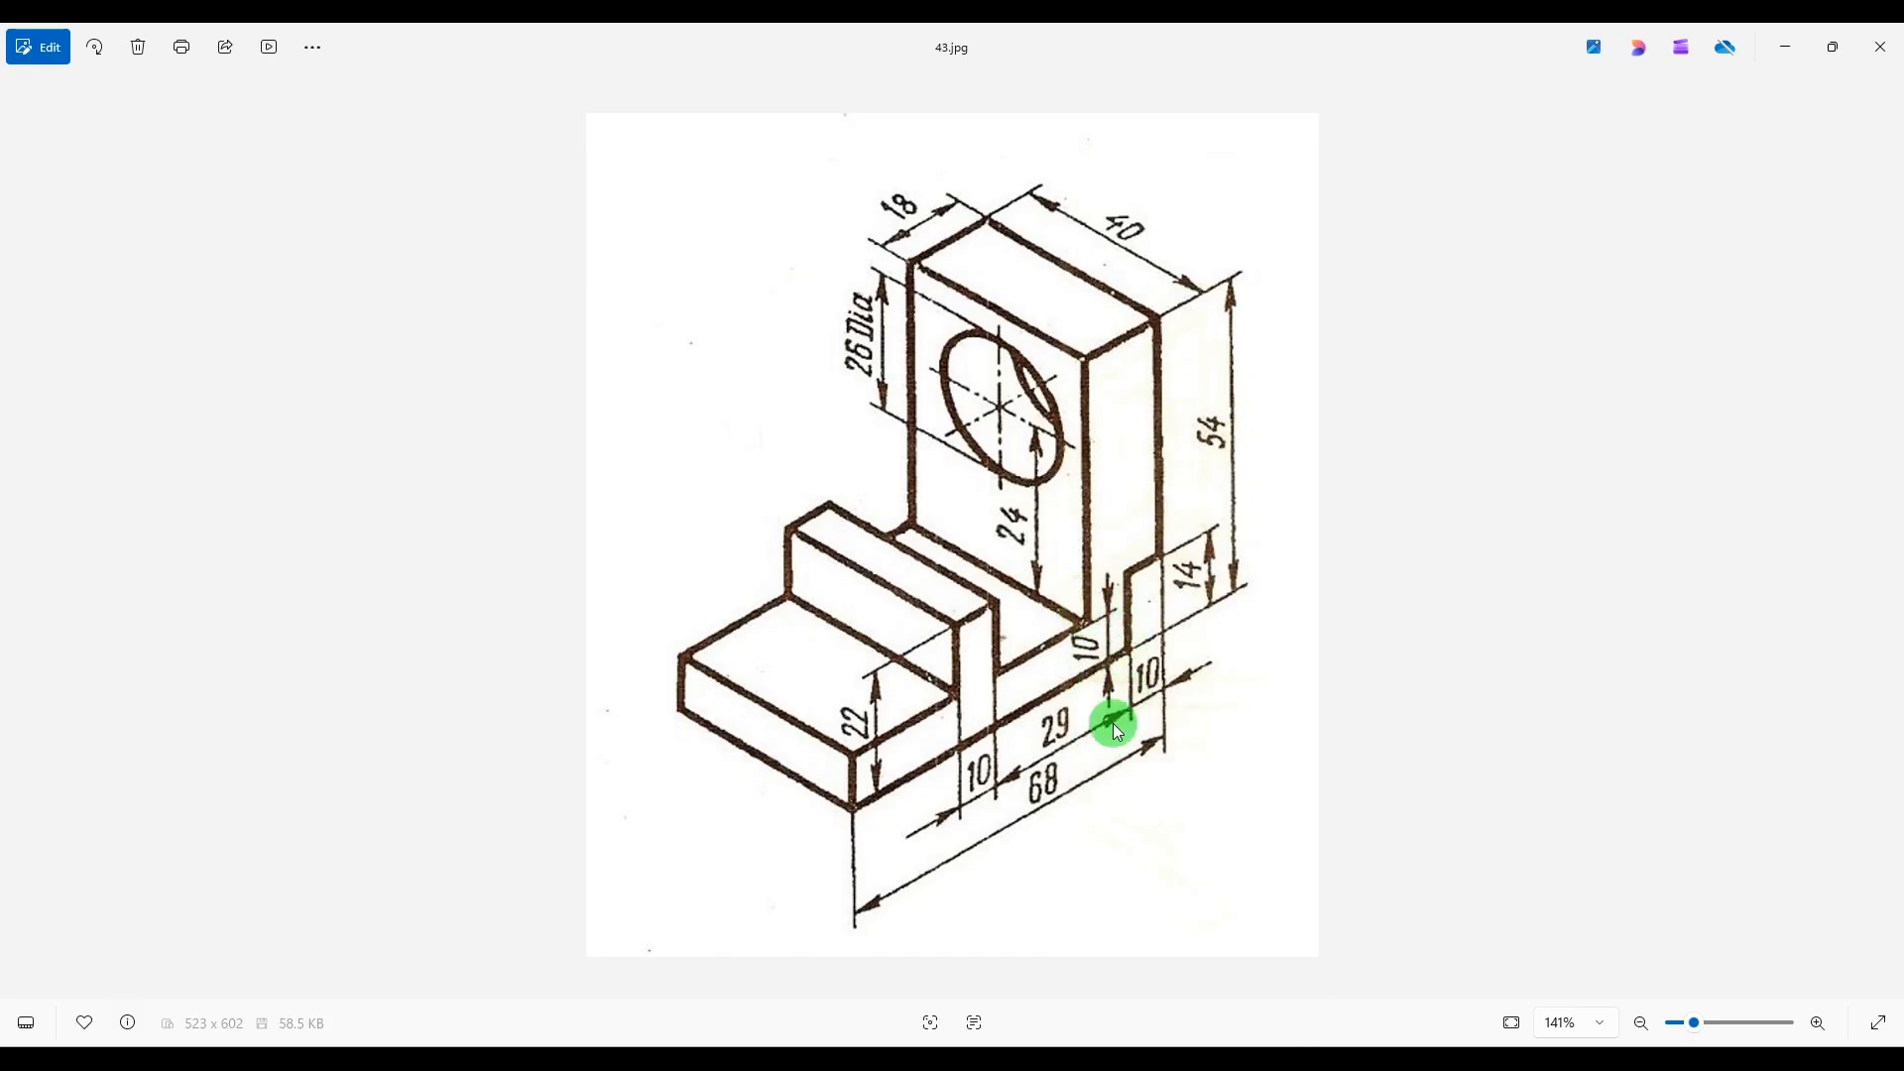
{"action": "left_click", "coordinate": [1248, 1059]}
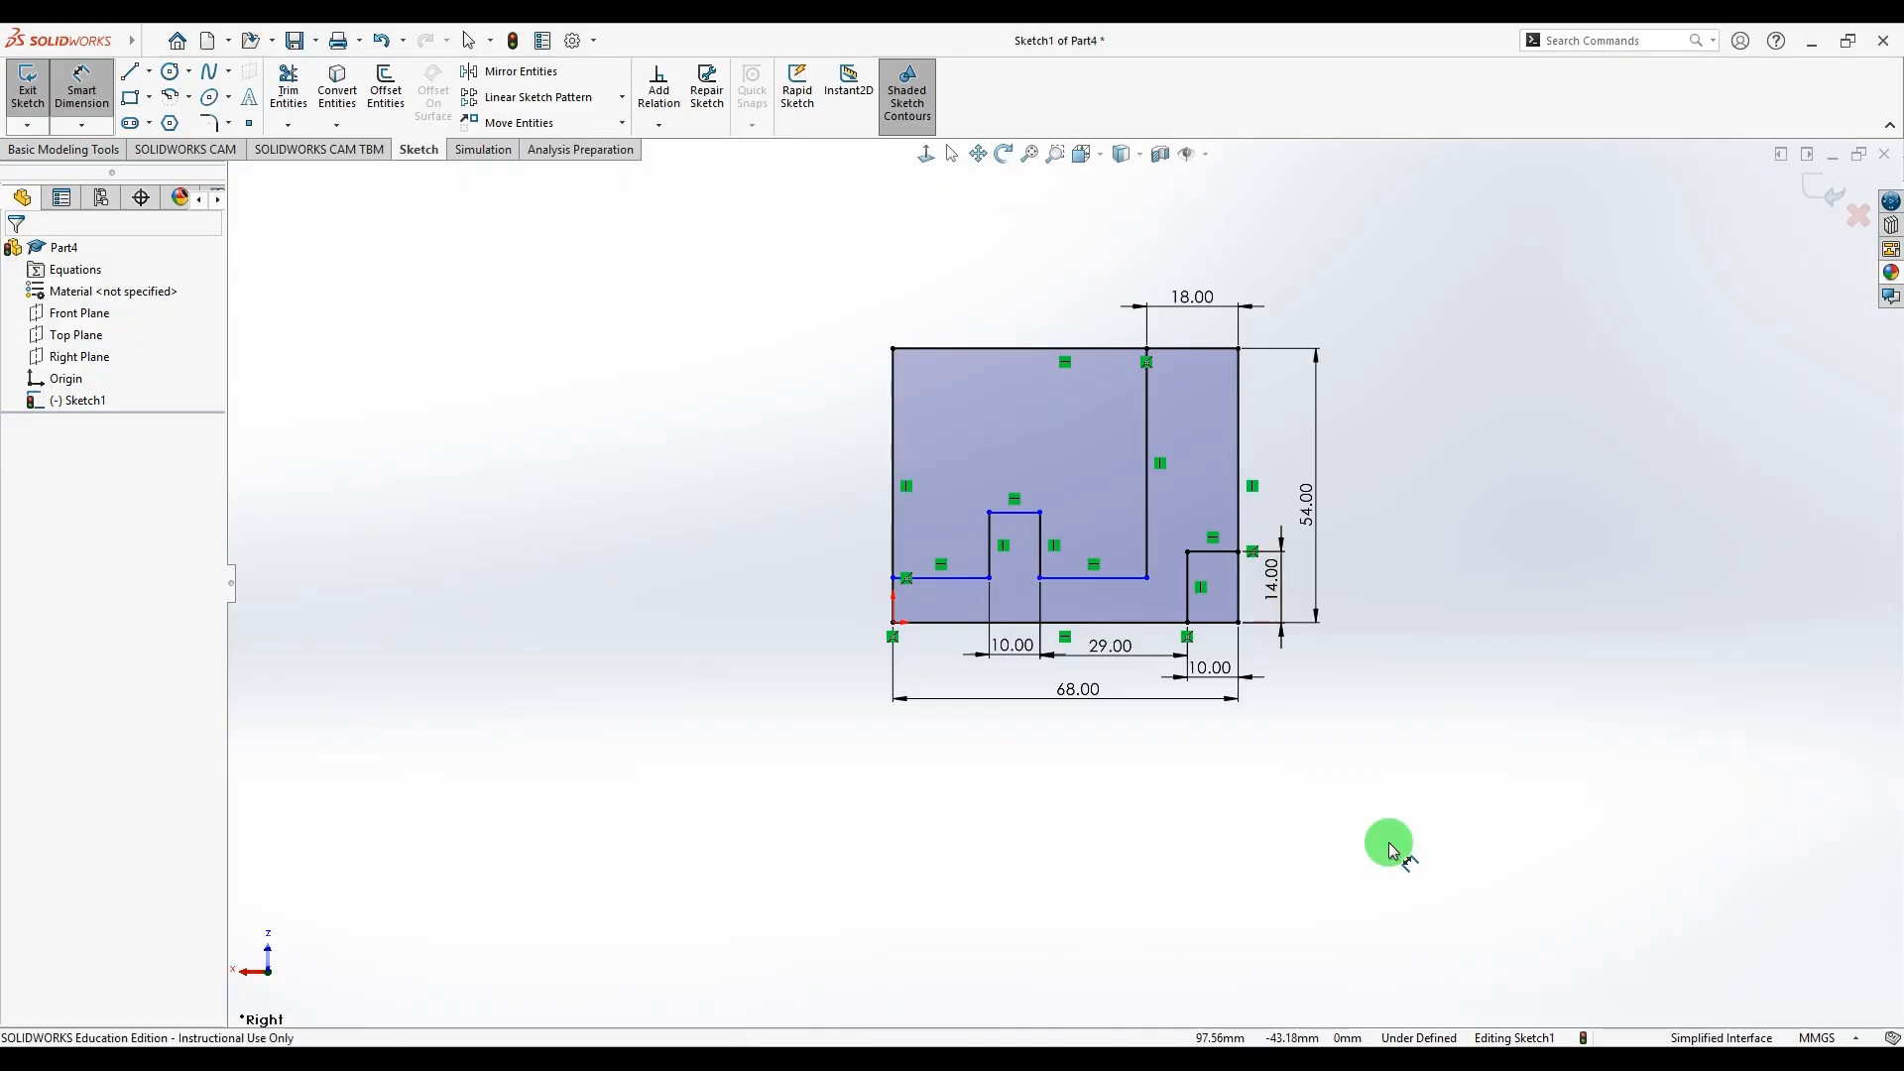
{"action": "left_click", "coordinate": [1305, 1059]}
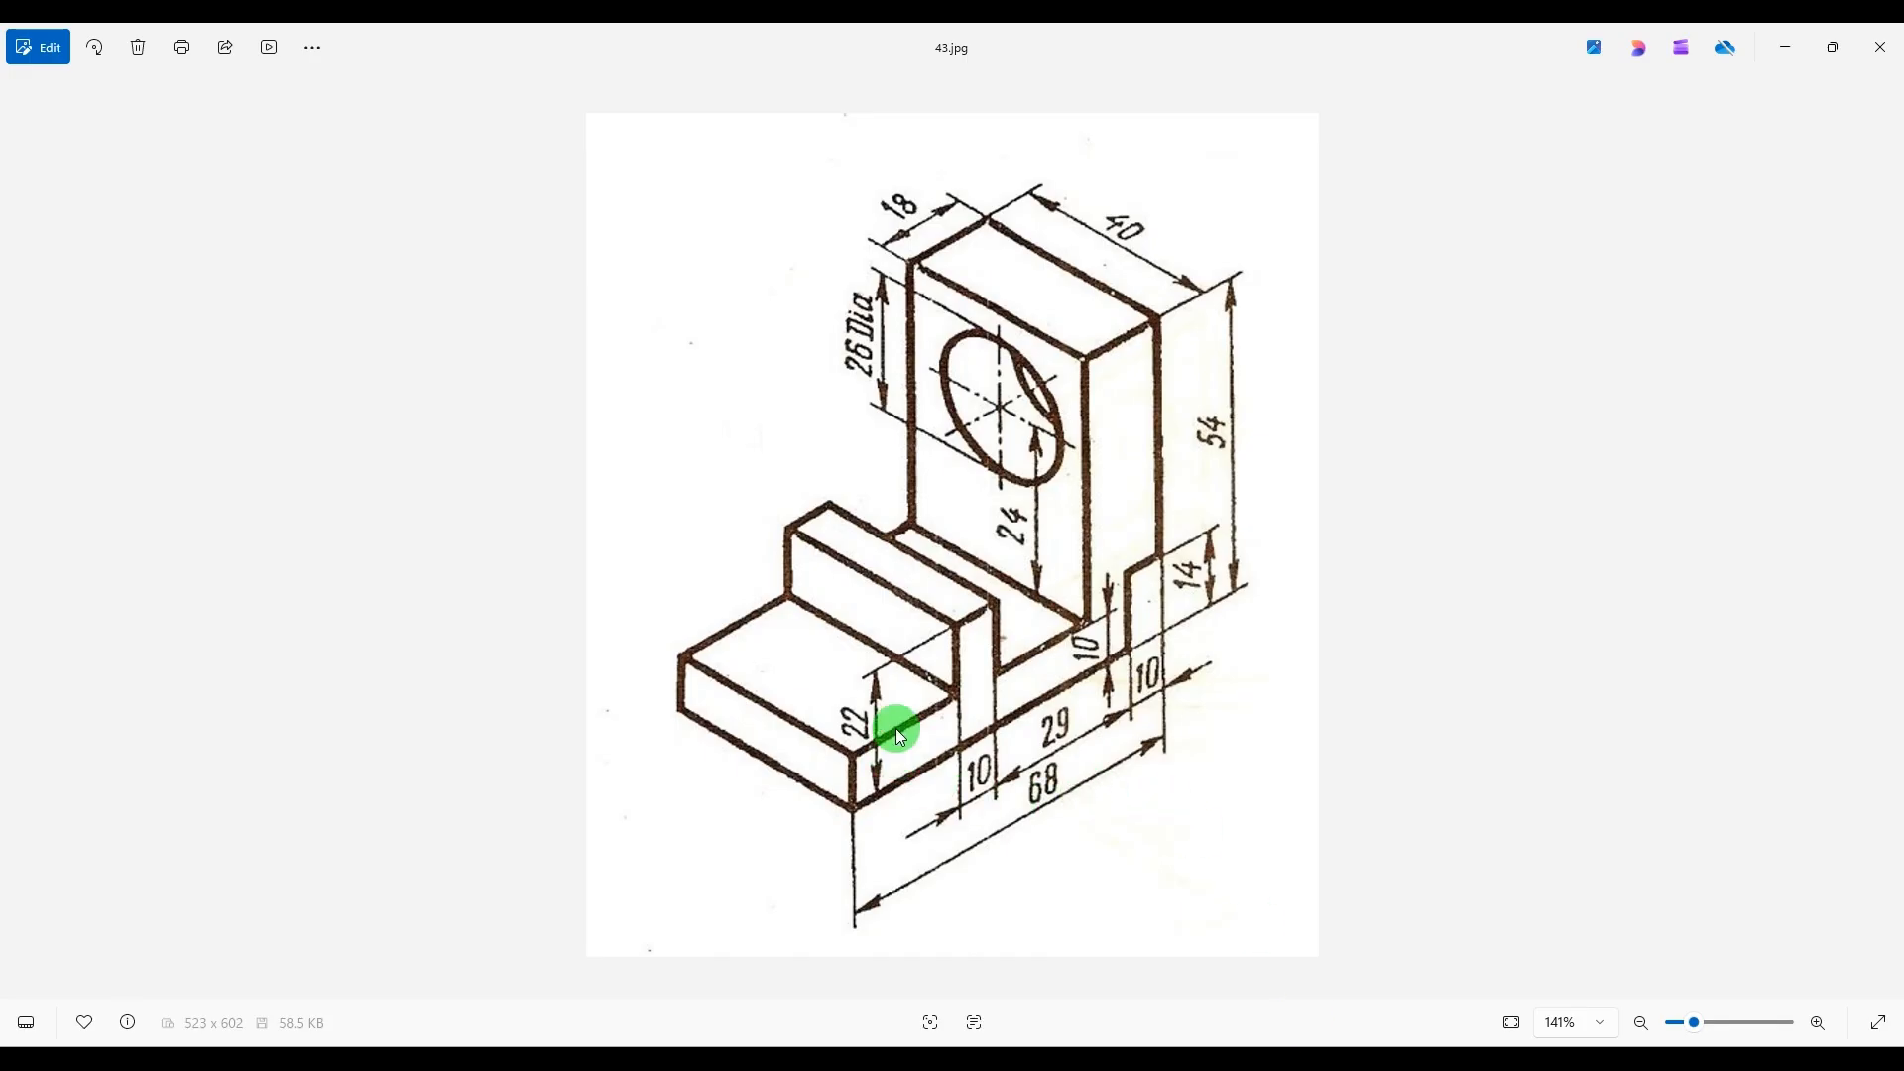
{"action": "left_click", "coordinate": [1235, 1059]}
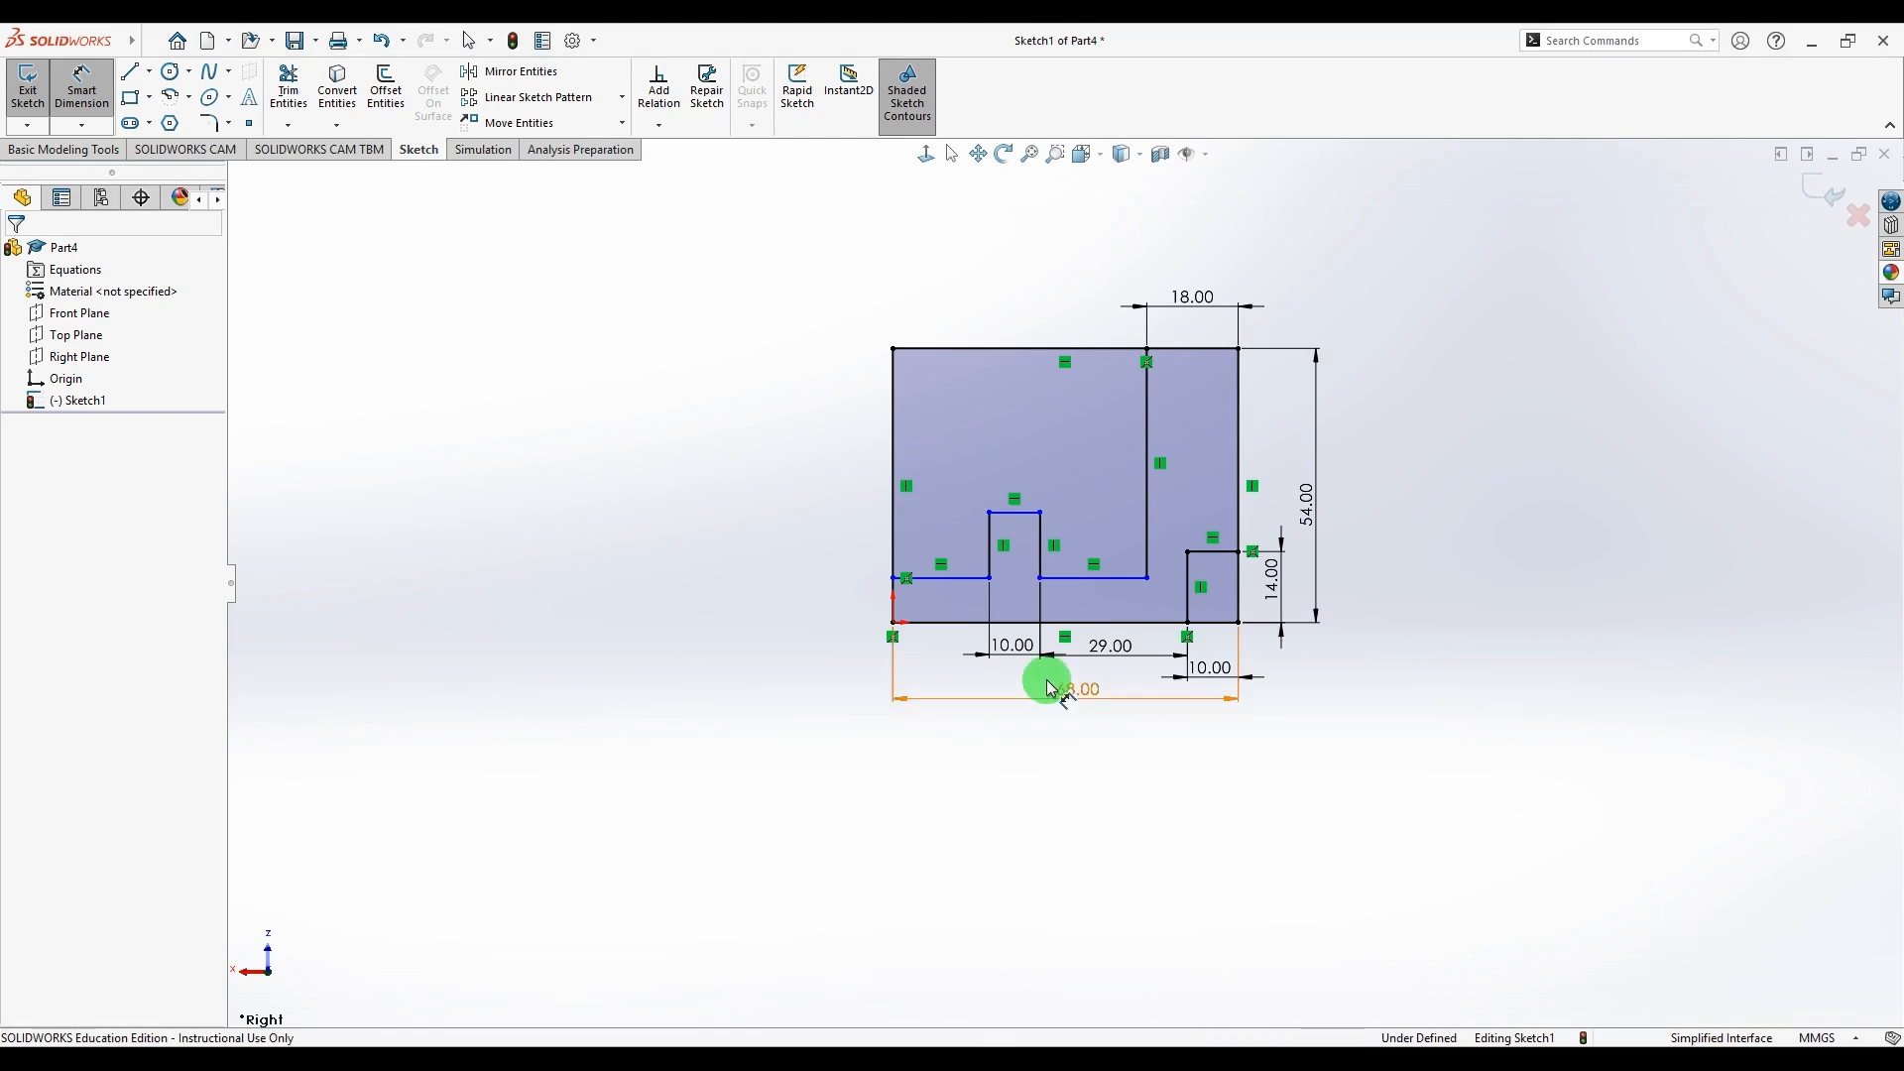
{"action": "left_click", "coordinate": [952, 633]}
{"action": "left_click", "coordinate": [1021, 515]}
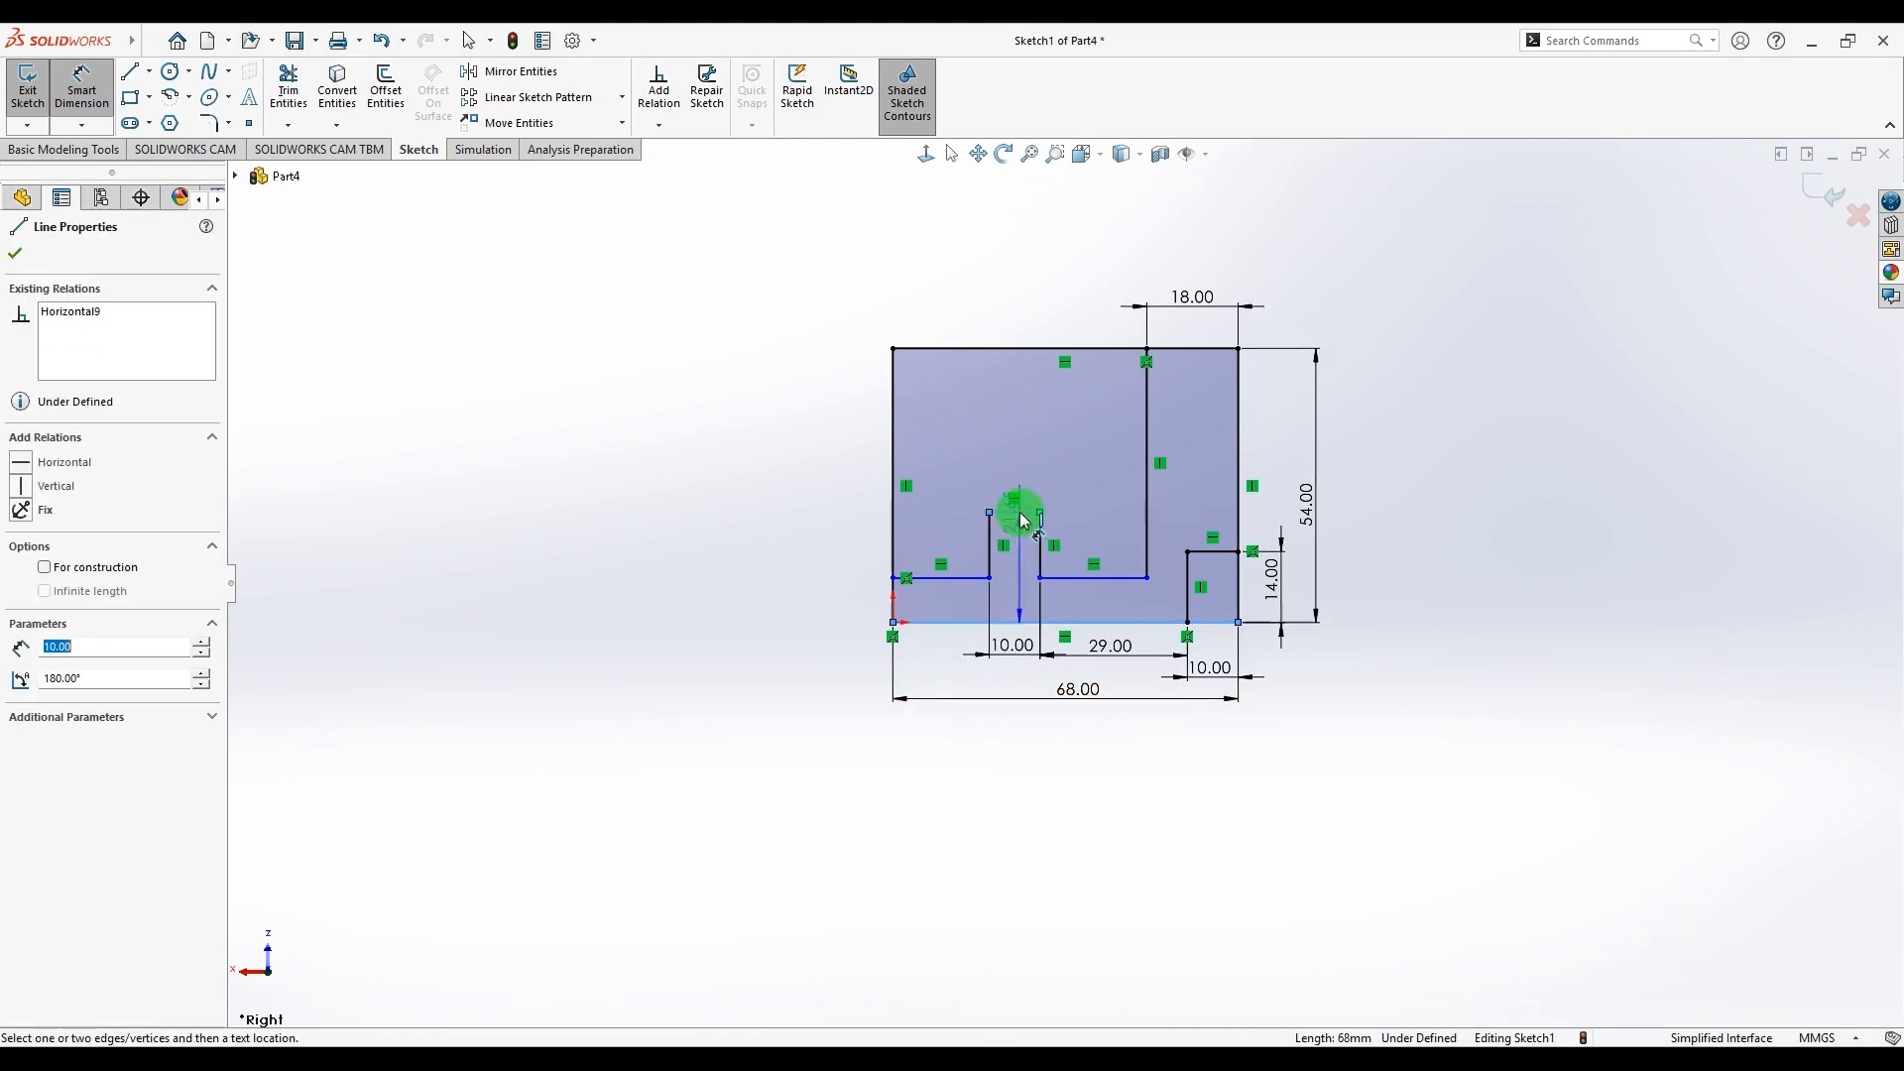
{"action": "left_click", "coordinate": [732, 558]}
{"action": "type", "text": "22"}
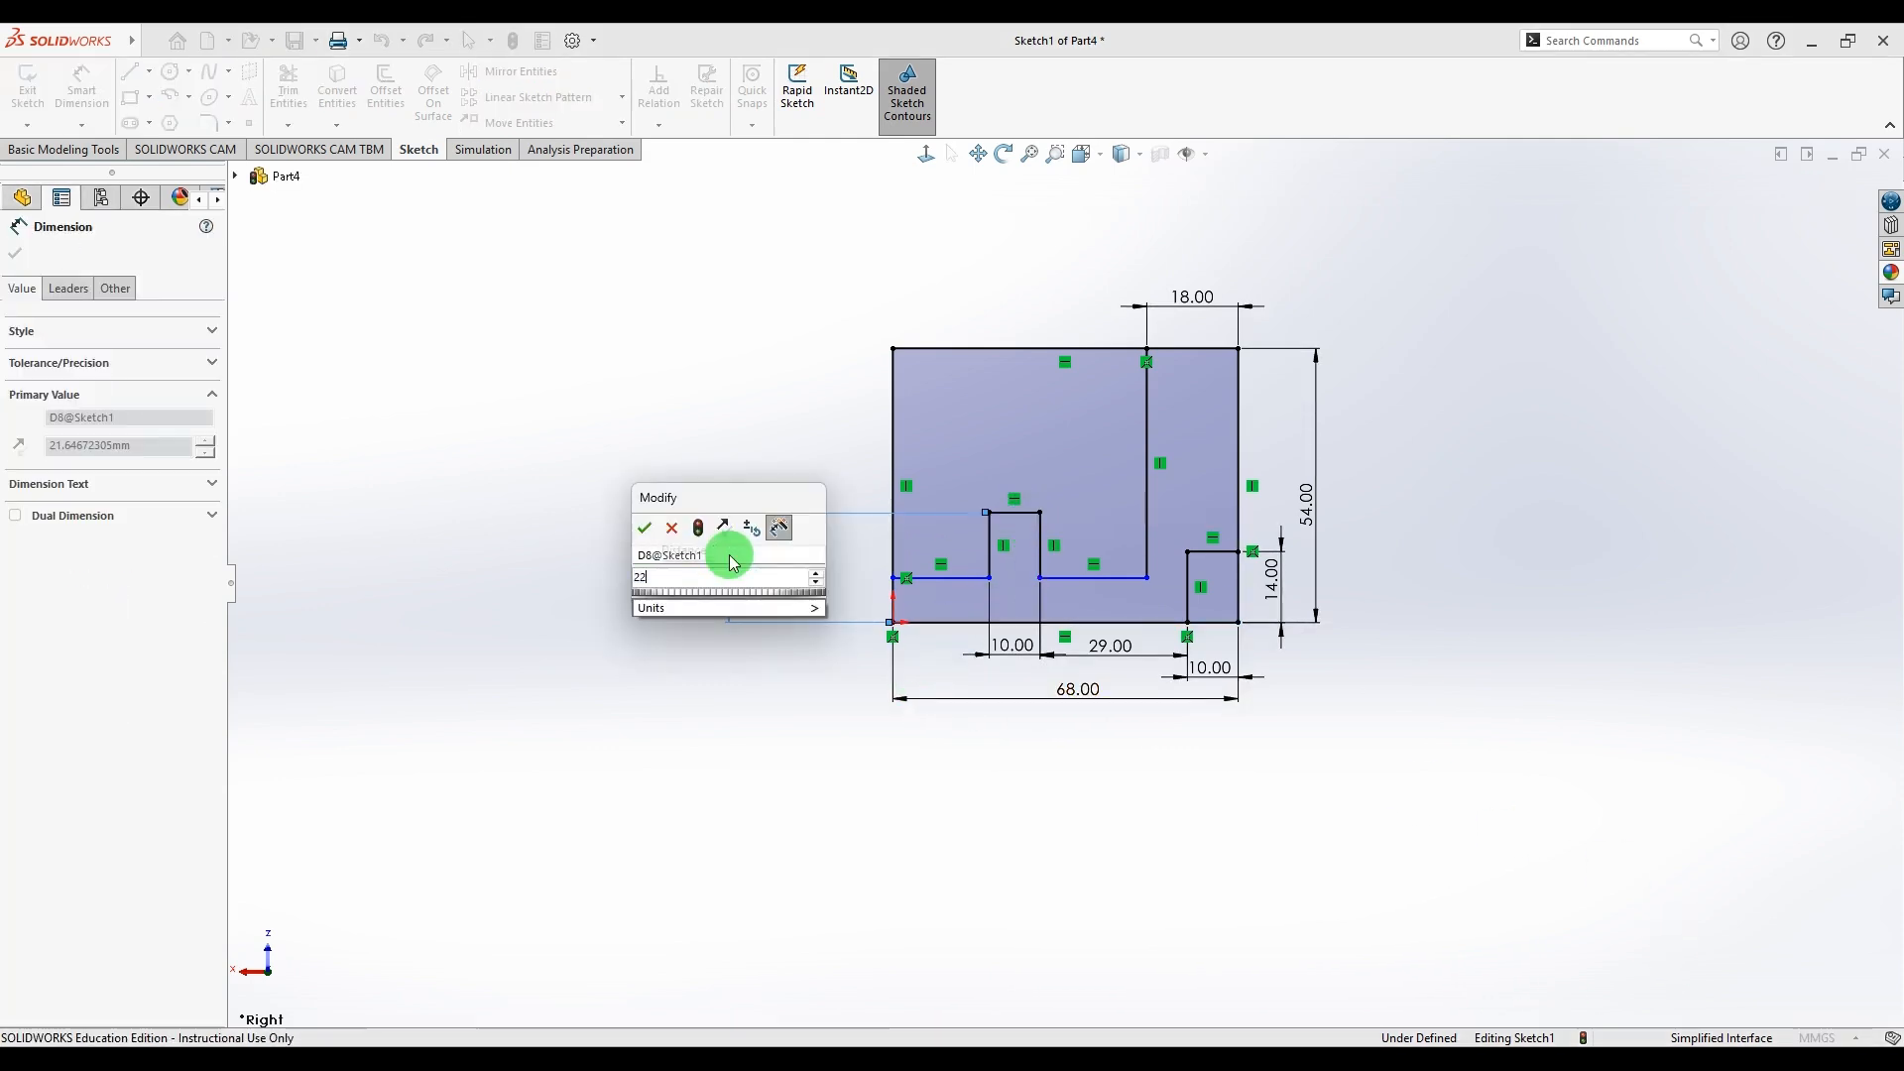
{"action": "key", "text": "Return"}
{"action": "left_click", "coordinate": [1641, 774]}
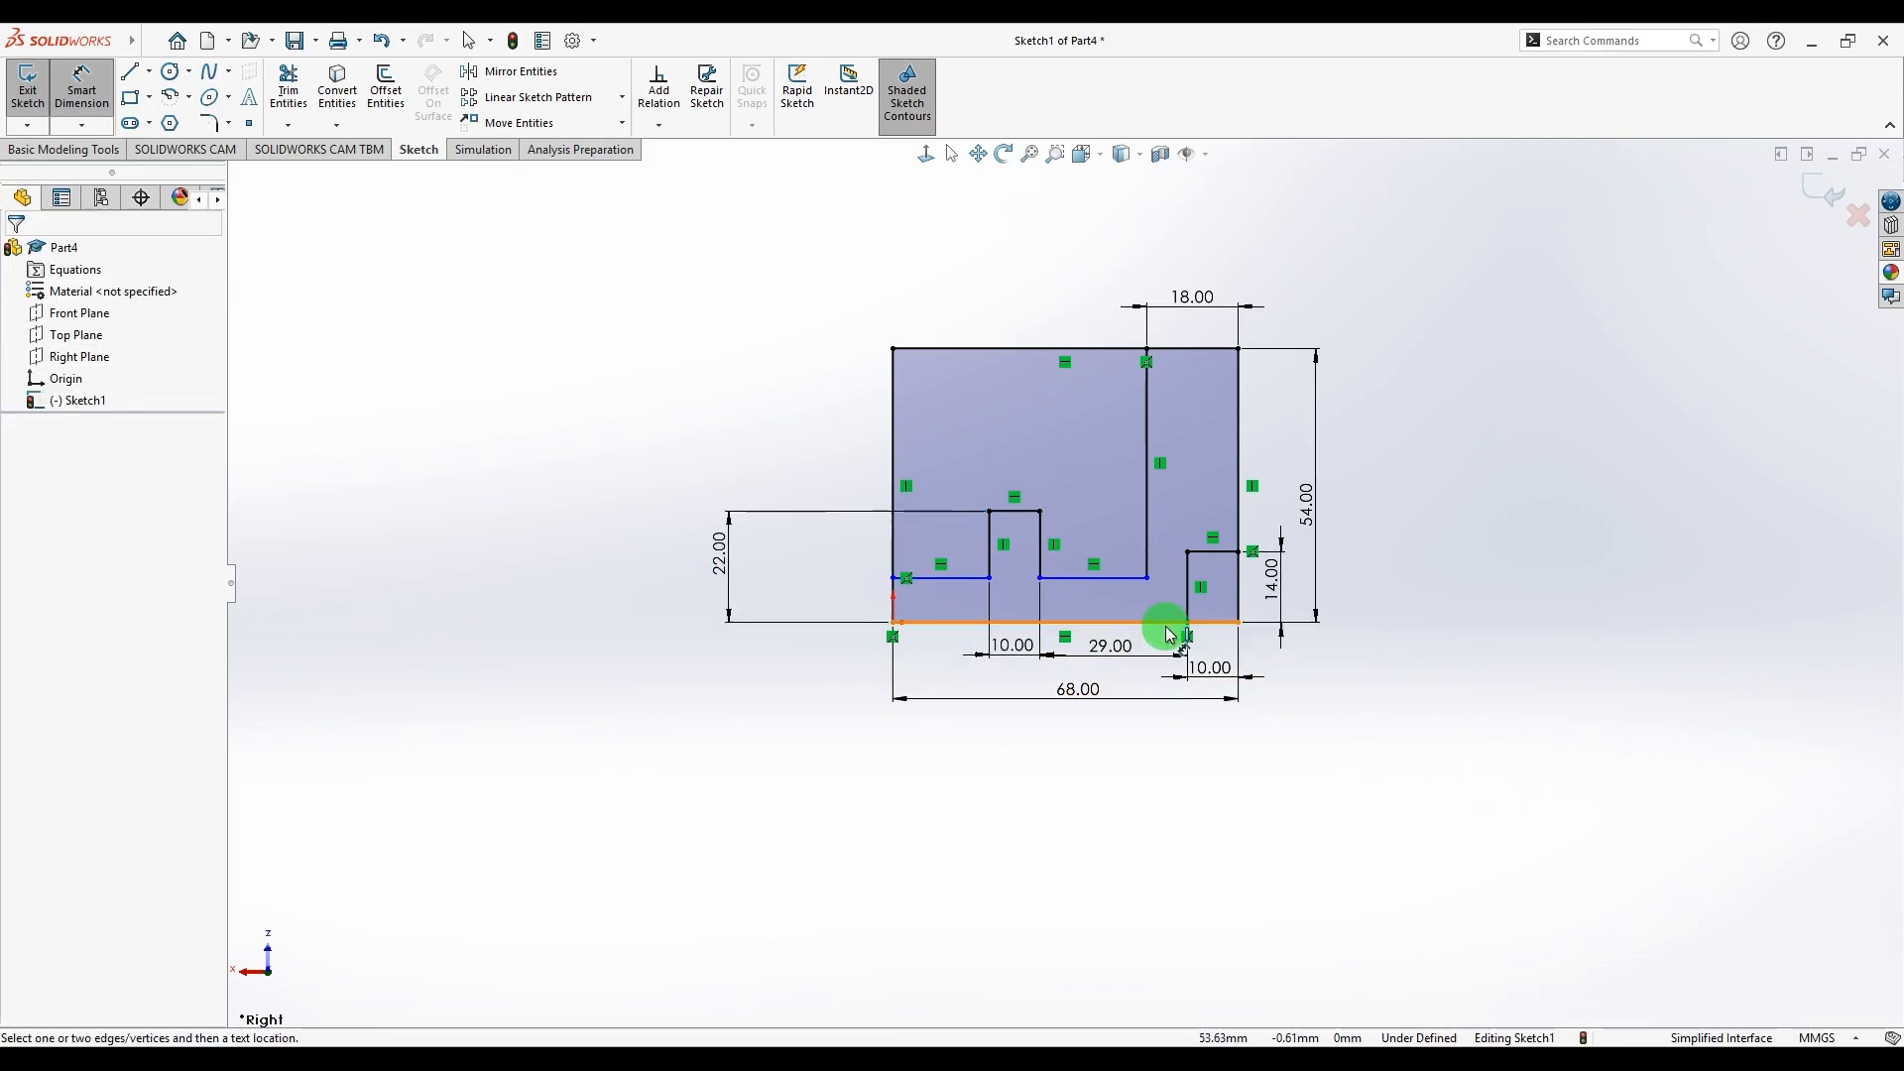
- Following the reference drawing, dimension the floor line between the rib and the upright 10 mm above the bottom edge
{"action": "left_click", "coordinate": [1297, 1059]}
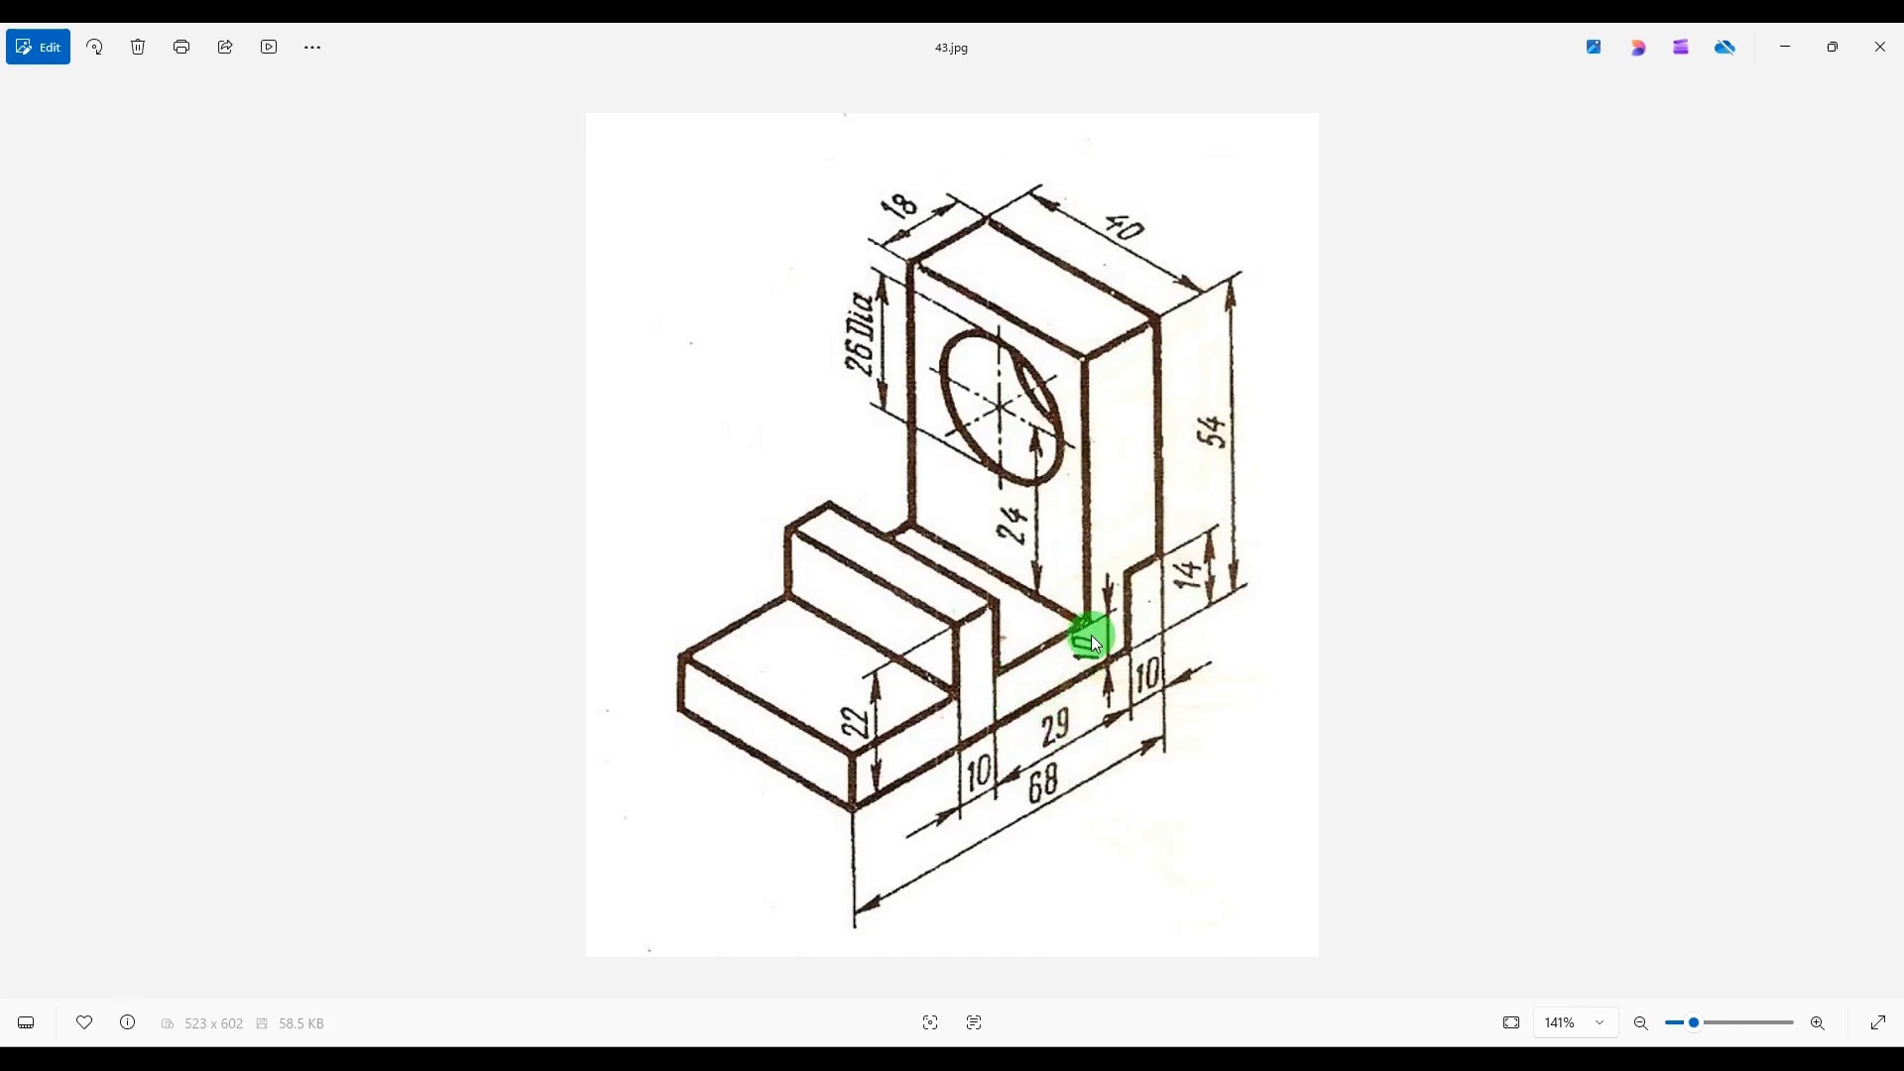
{"action": "key", "text": "alt+Tab"}
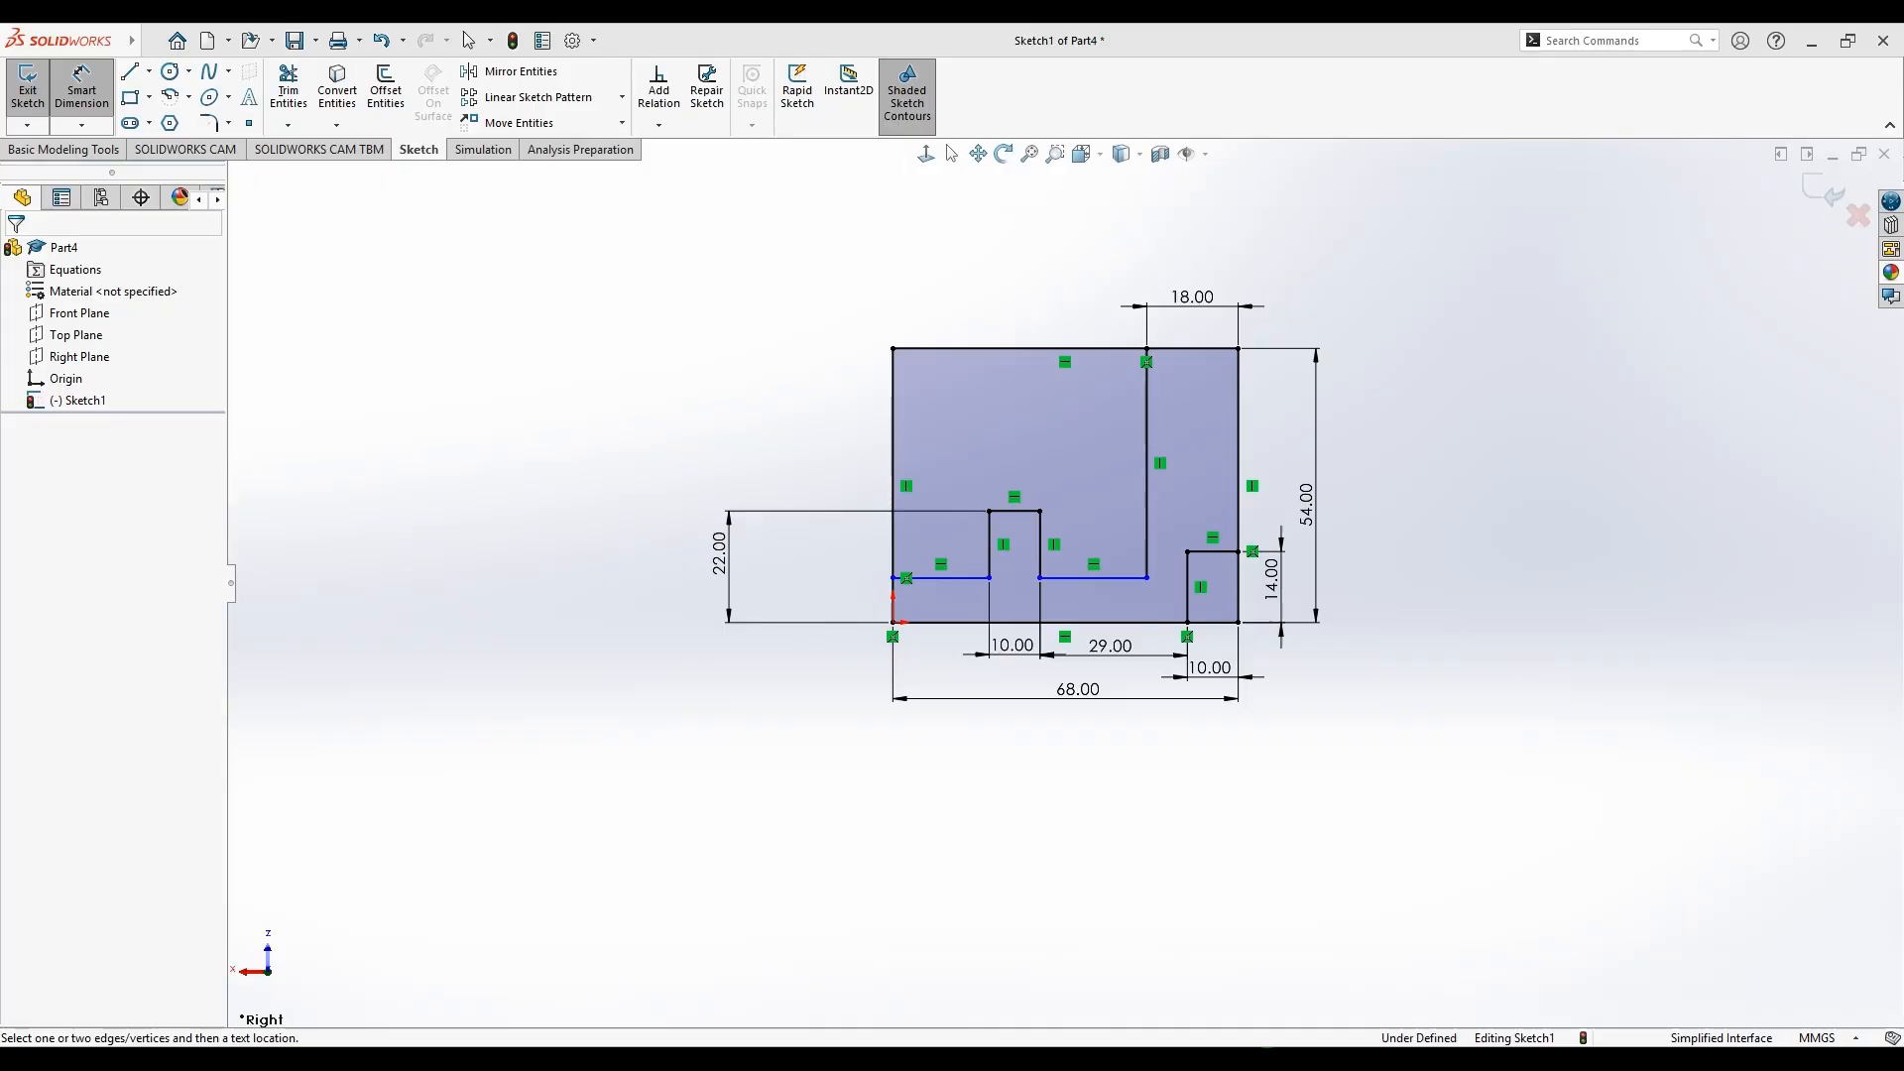
{"action": "left_click", "coordinate": [1089, 623]}
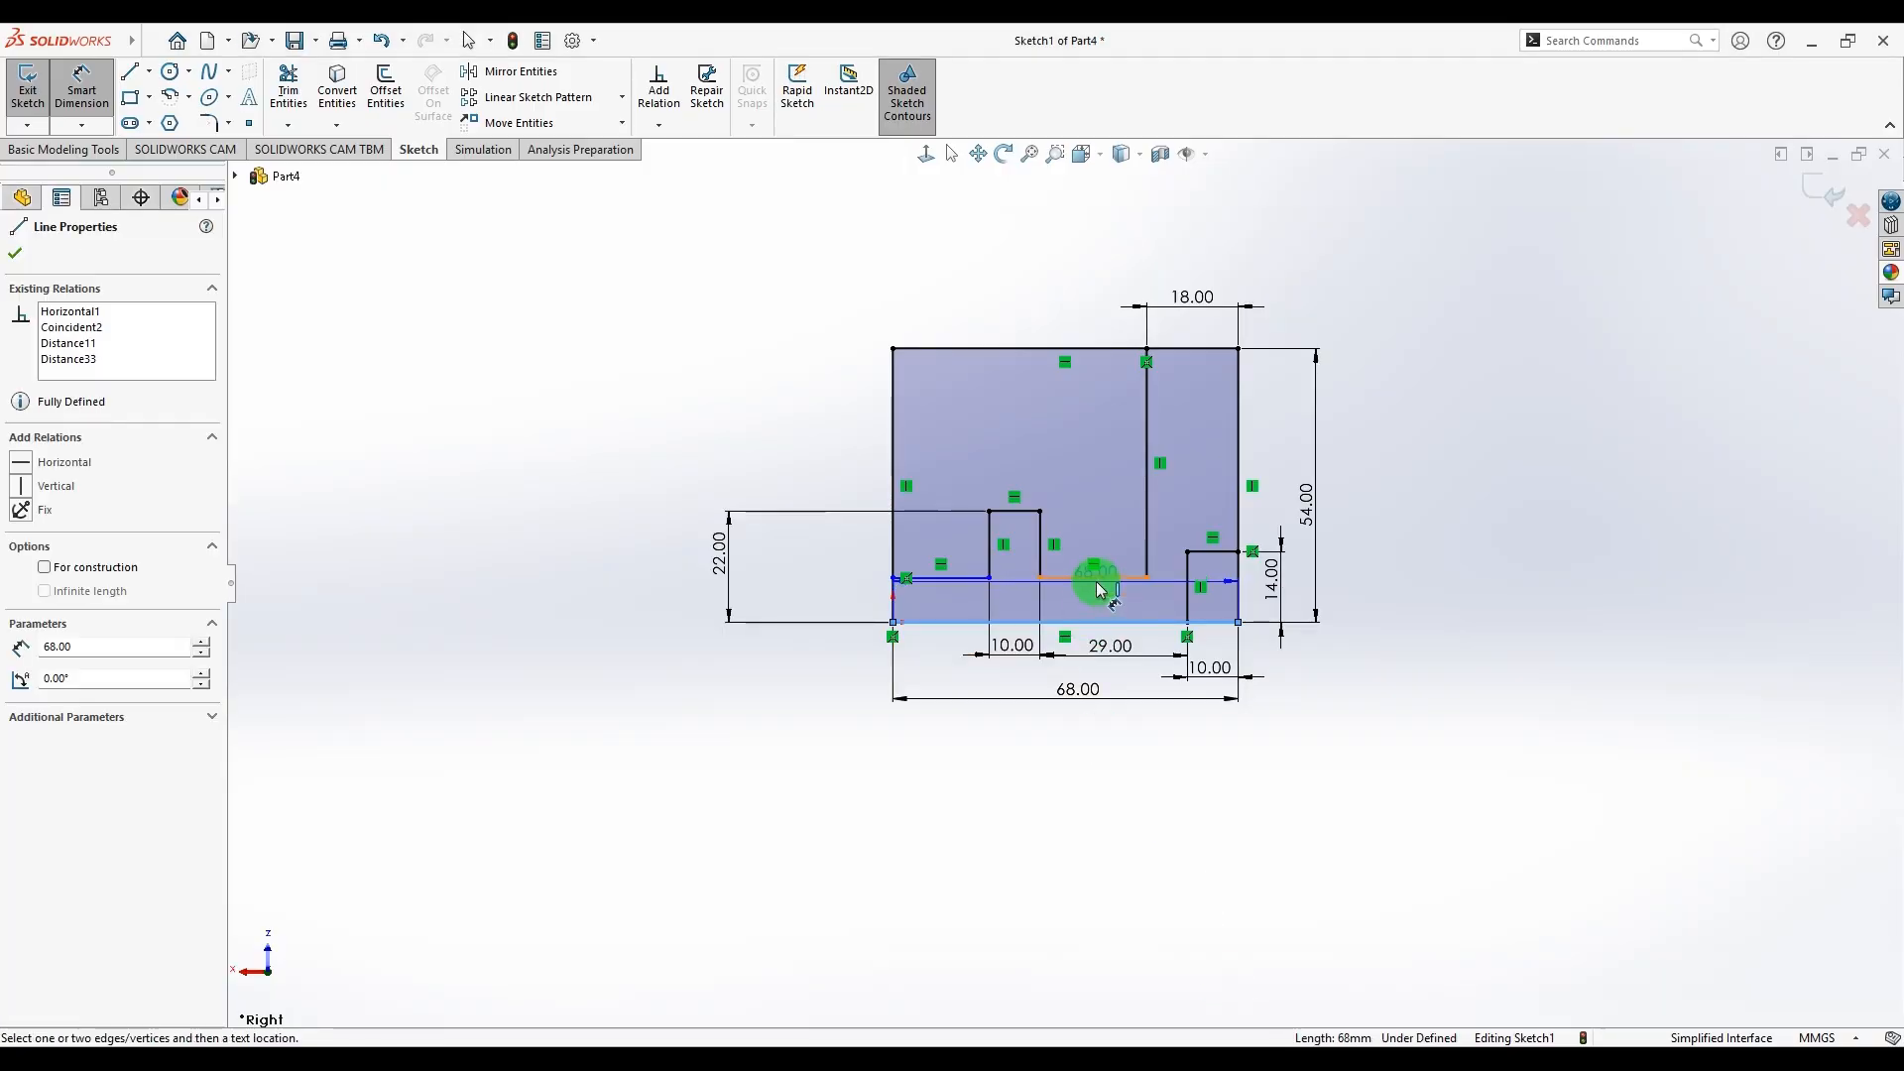
{"action": "left_click", "coordinate": [1098, 584]}
{"action": "left_click", "coordinate": [1136, 599]}
{"action": "type", "text": "10"}
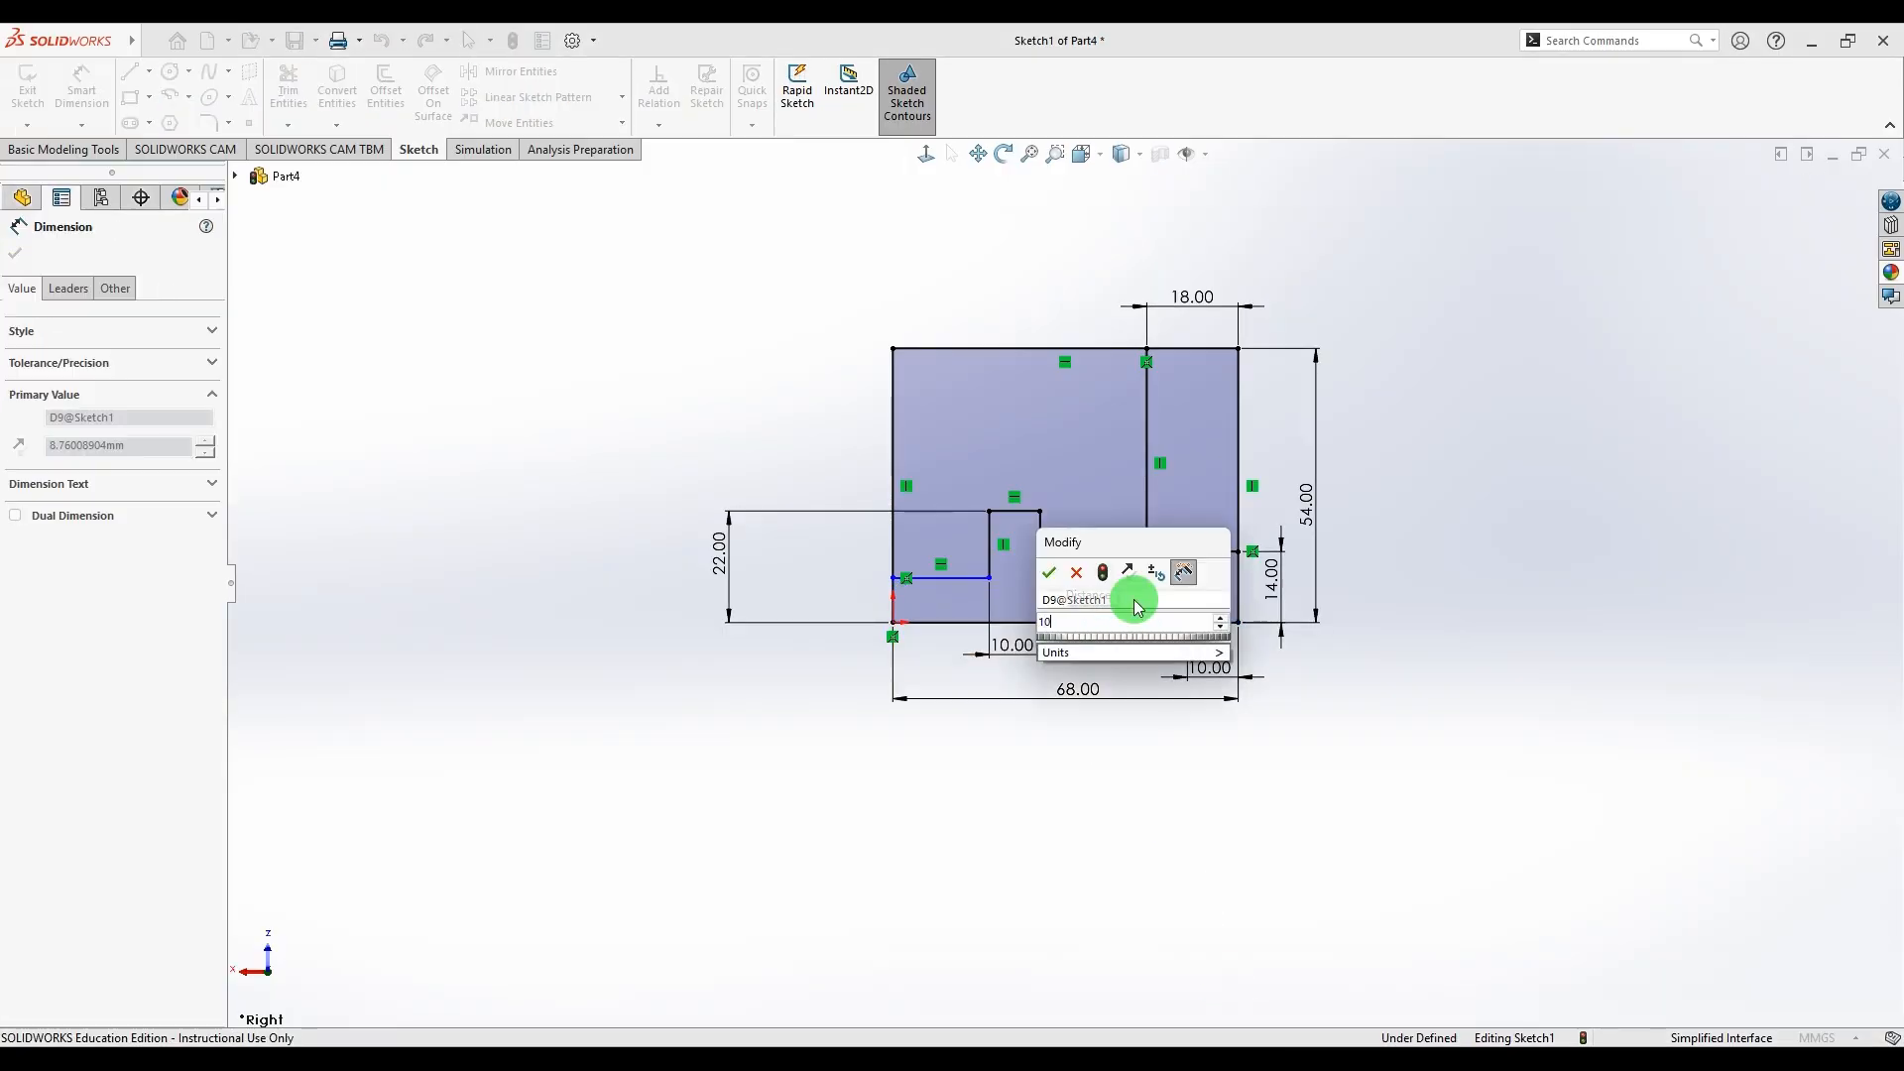
{"action": "key", "text": "Return"}
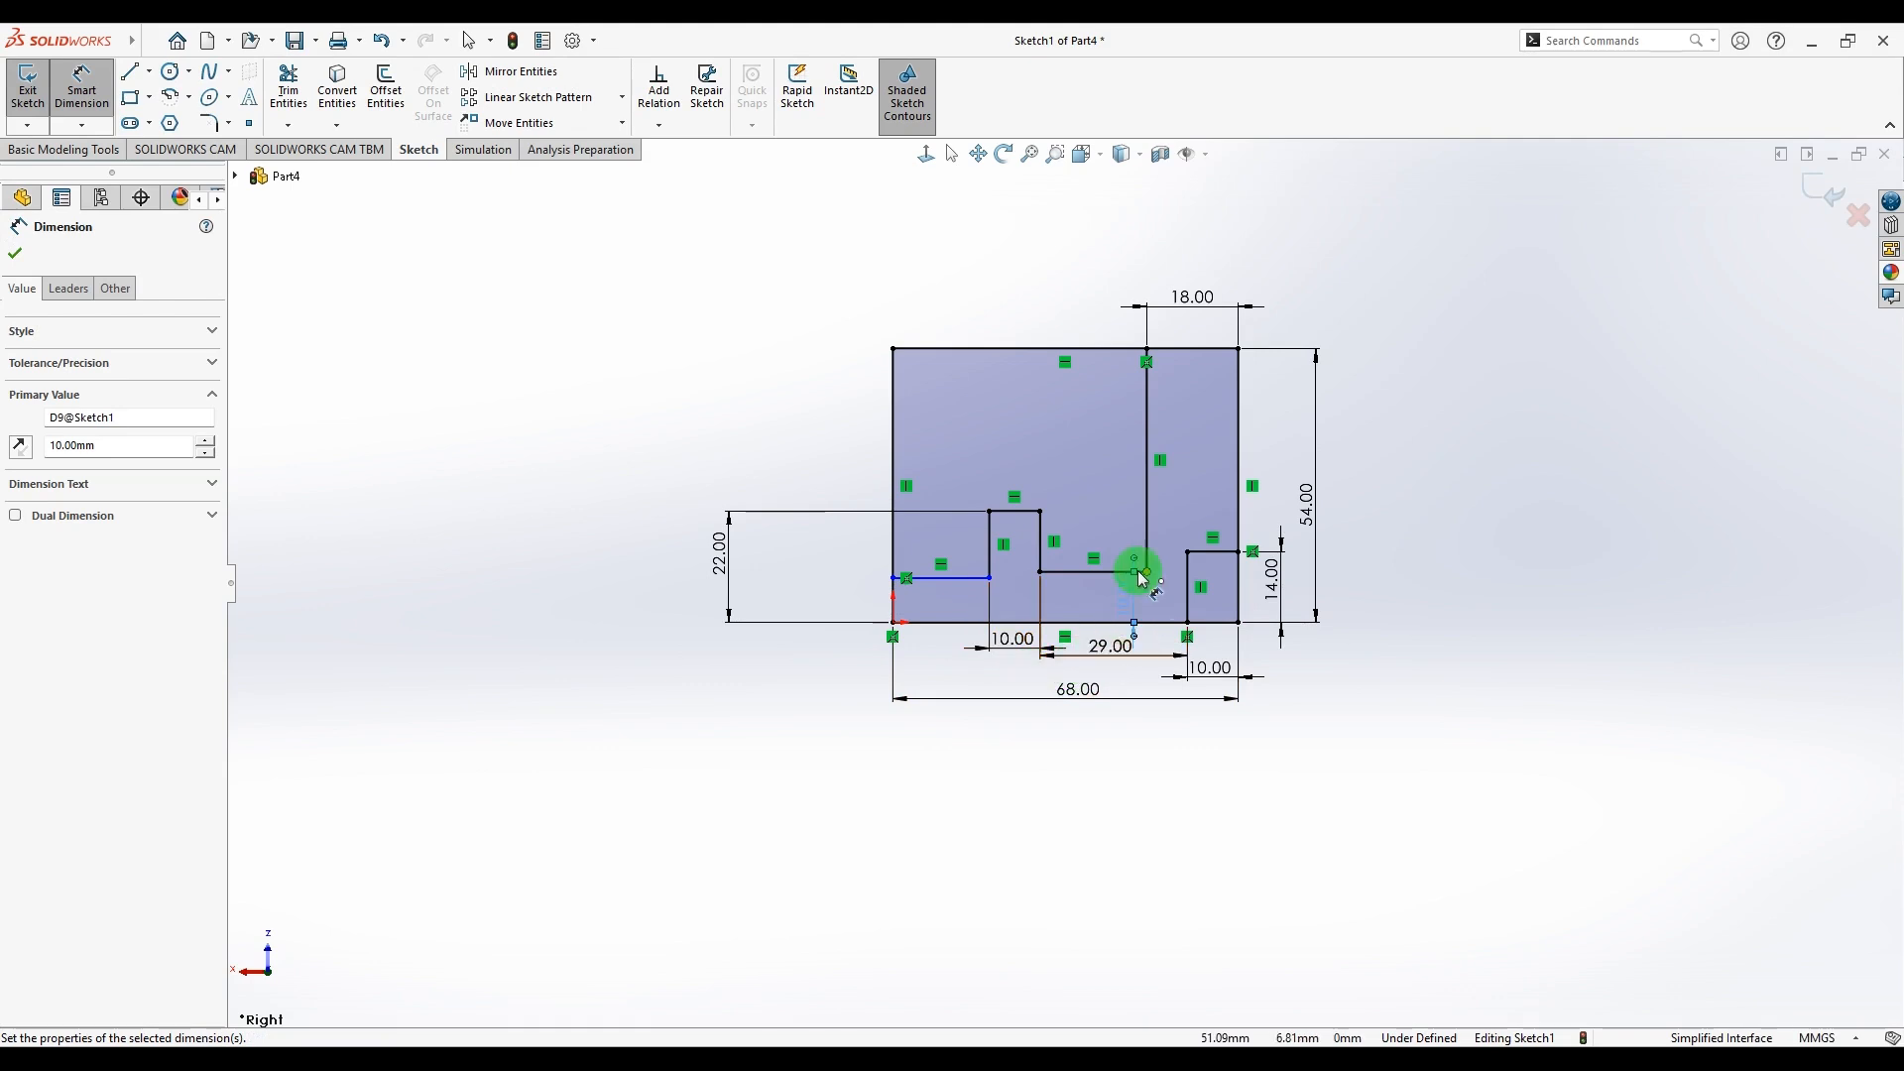
- Dimension the outer ledge line, between the left edge and the rib, 10 mm above the rectangle's bottom edge
{"action": "left_click", "coordinate": [954, 579]}
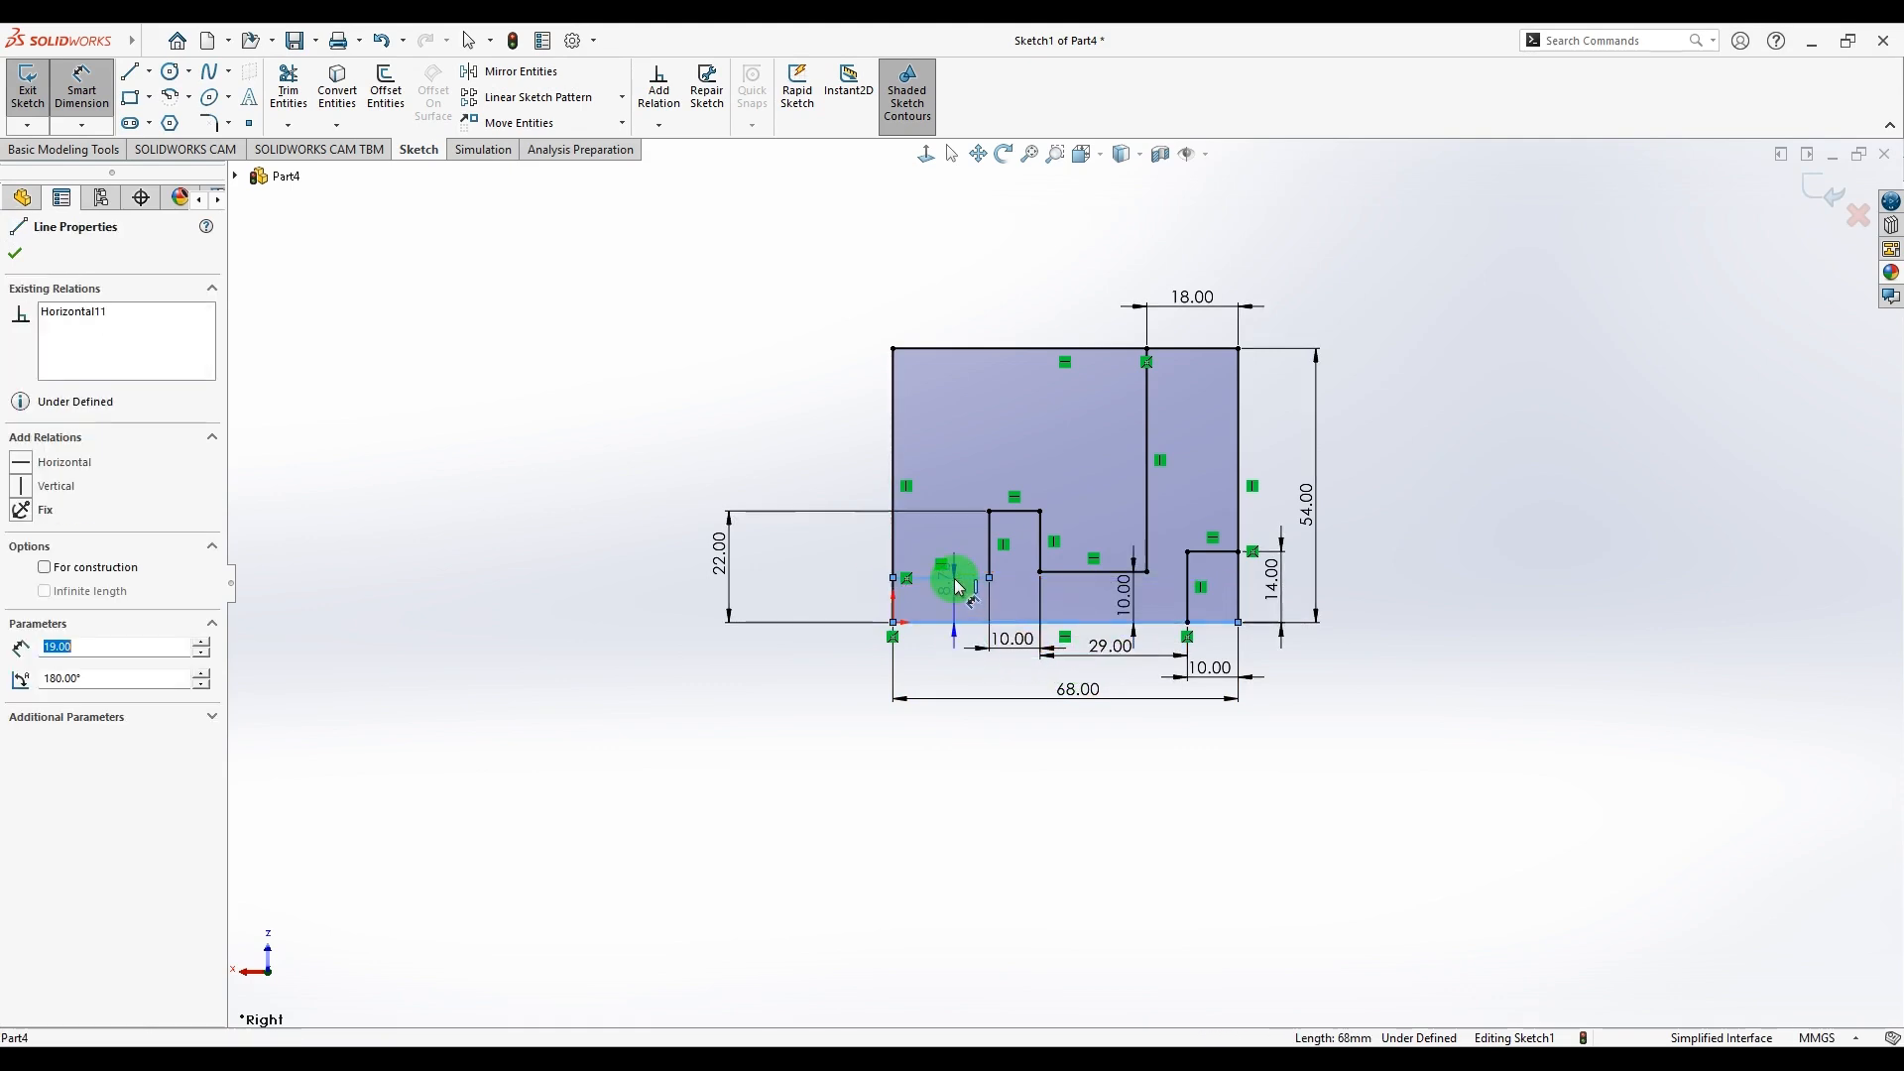
{"action": "left_click", "coordinate": [829, 601]}
{"action": "type", "text": "10"}
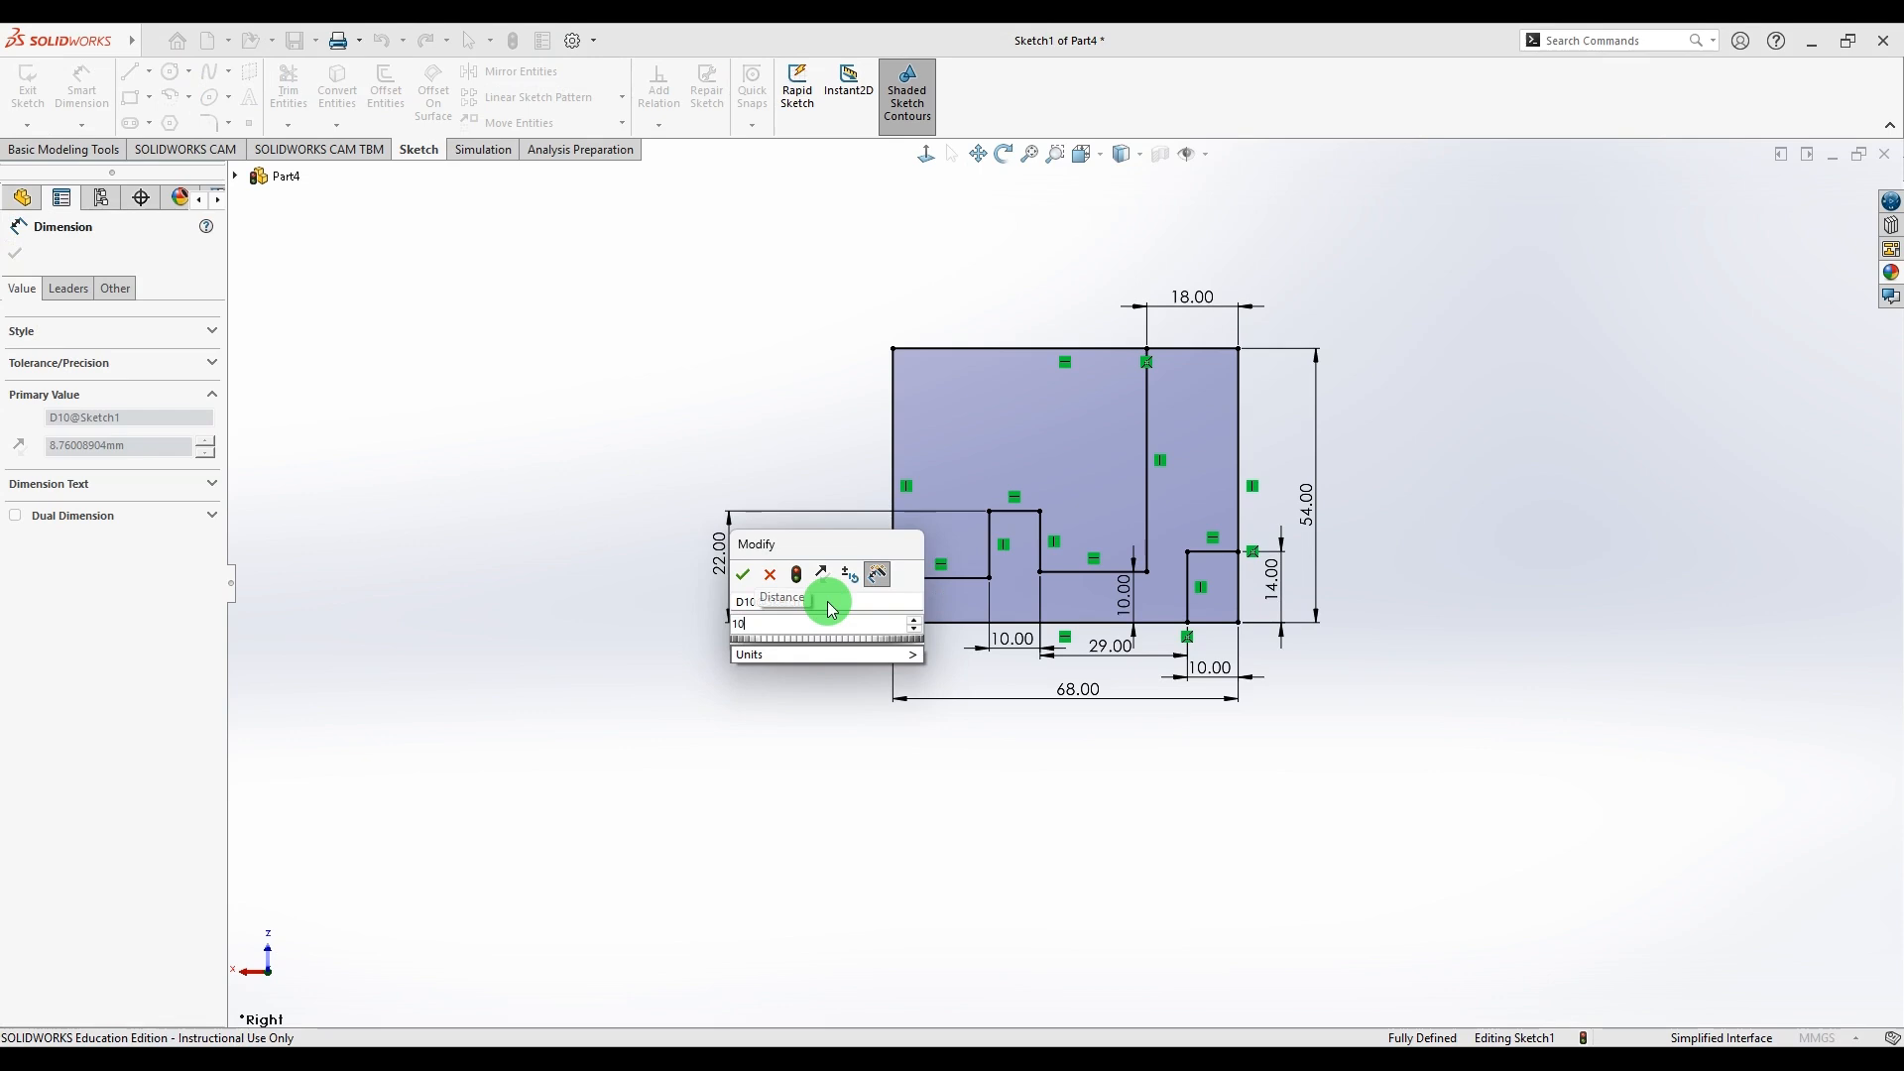
{"action": "key", "text": "Return"}
{"action": "scroll", "coordinate": [1097, 561], "scroll_direction": "down", "scroll_amount": 3}
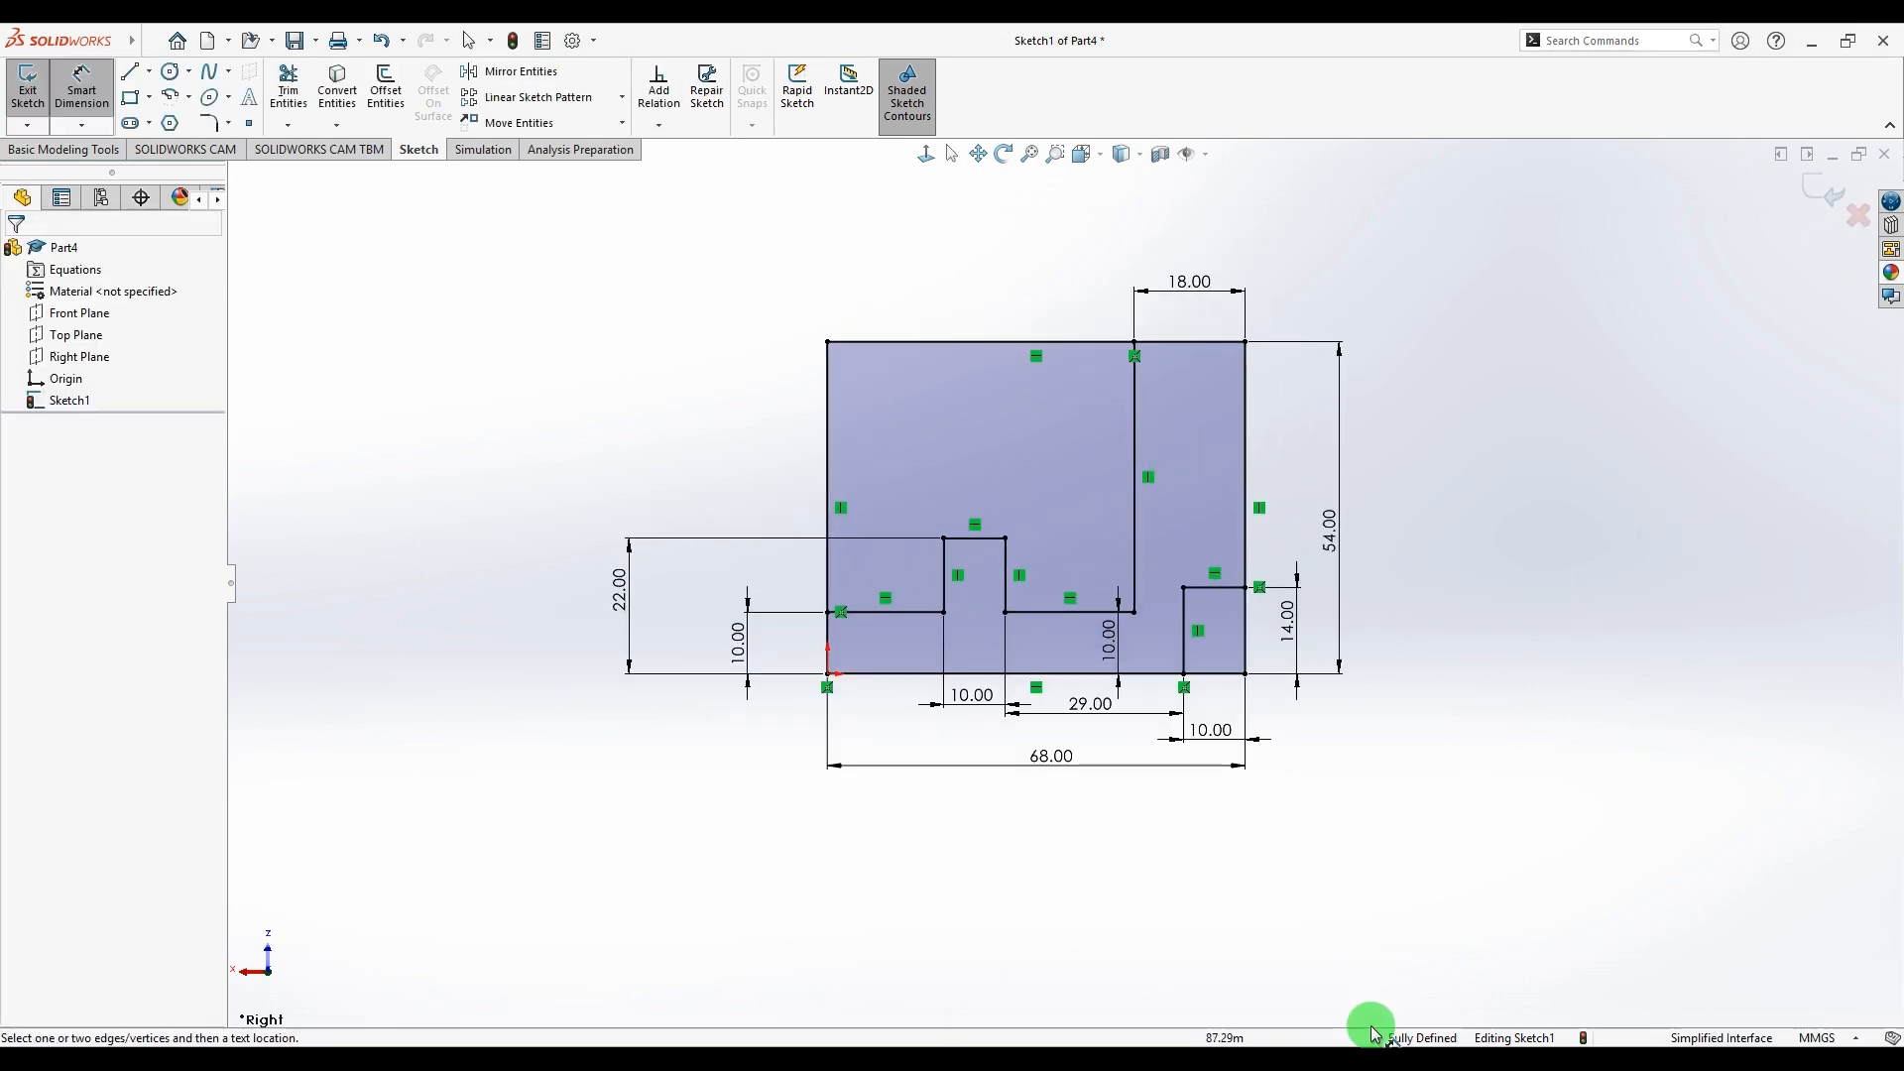
- Finish the side profile sketch and check the bracket's width in the reference drawing
{"action": "left_click", "coordinate": [1823, 190]}
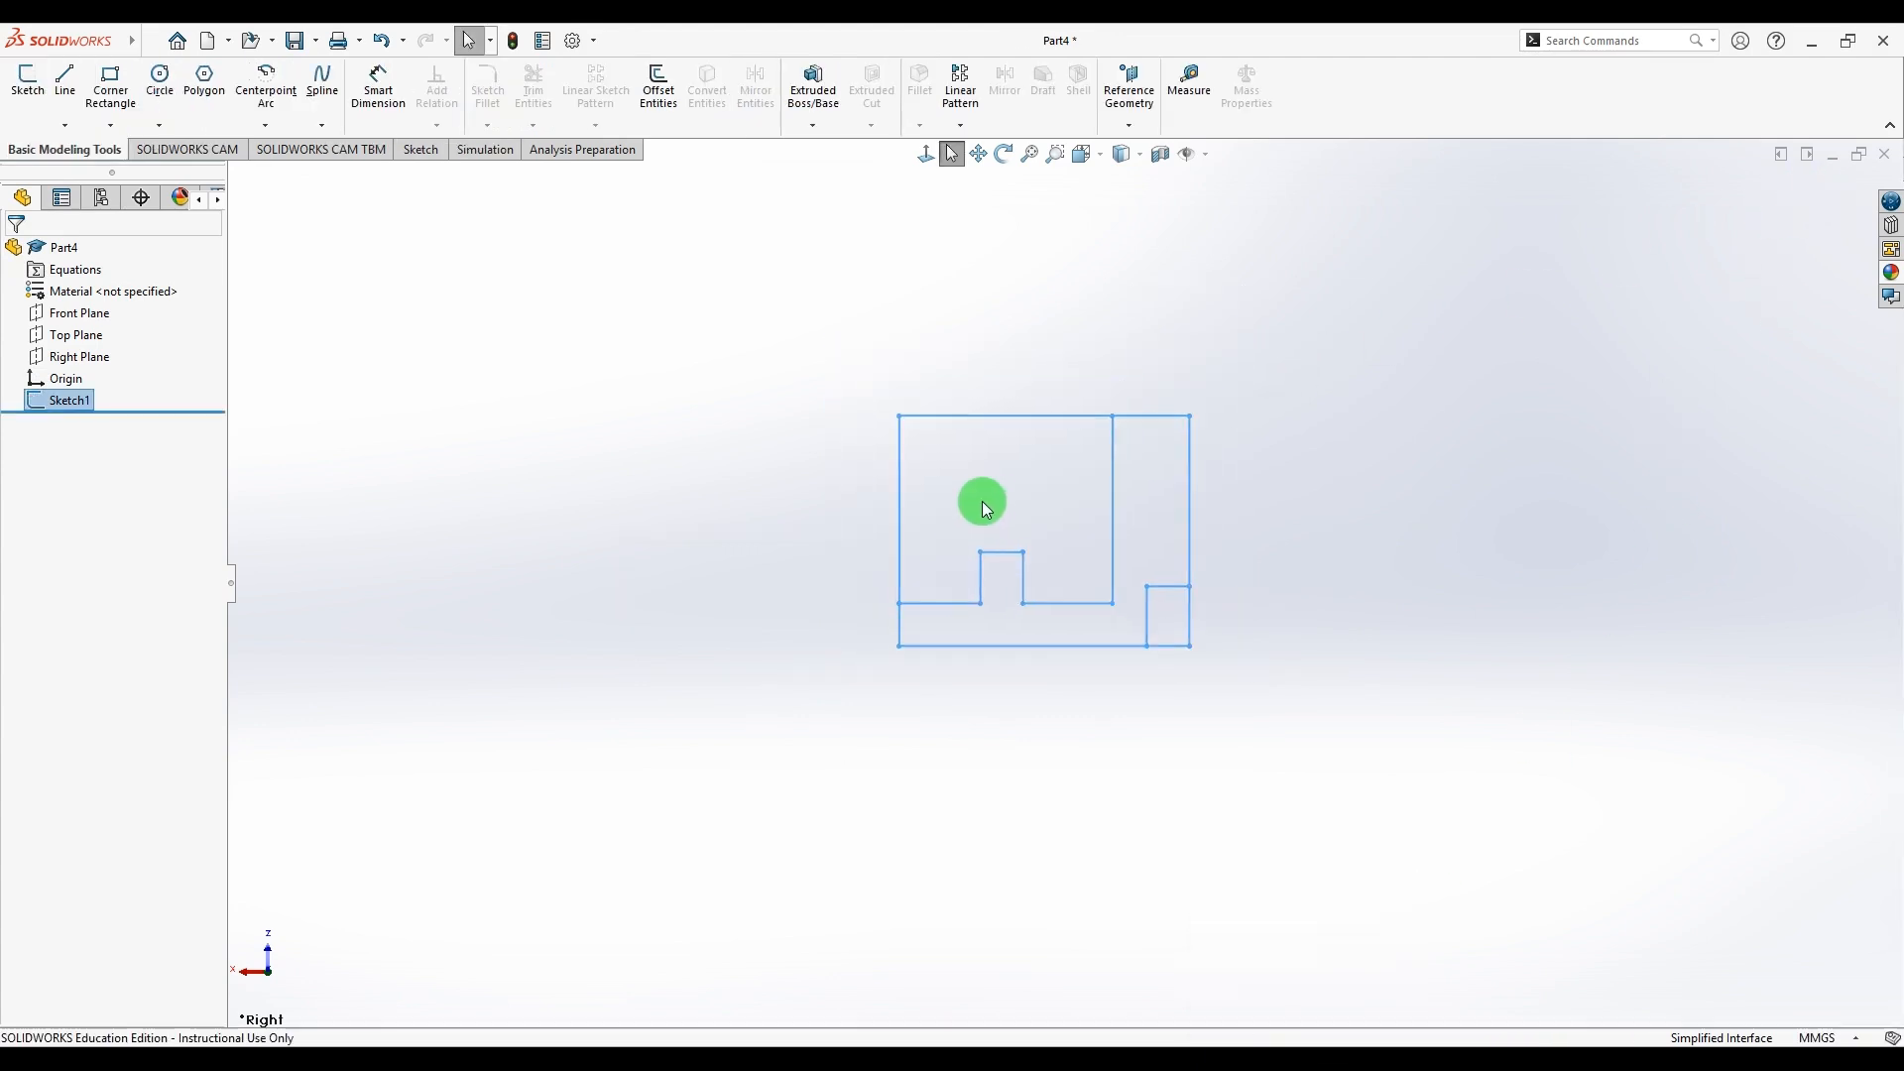
{"action": "mouse_move", "coordinate": [1248, 643]}
{"action": "middle_mouse_down"}
{"action": "mouse_move", "coordinate": [1352, 731]}
{"action": "mouse_move", "coordinate": [1323, 711]}
{"action": "middle_mouse_up"}
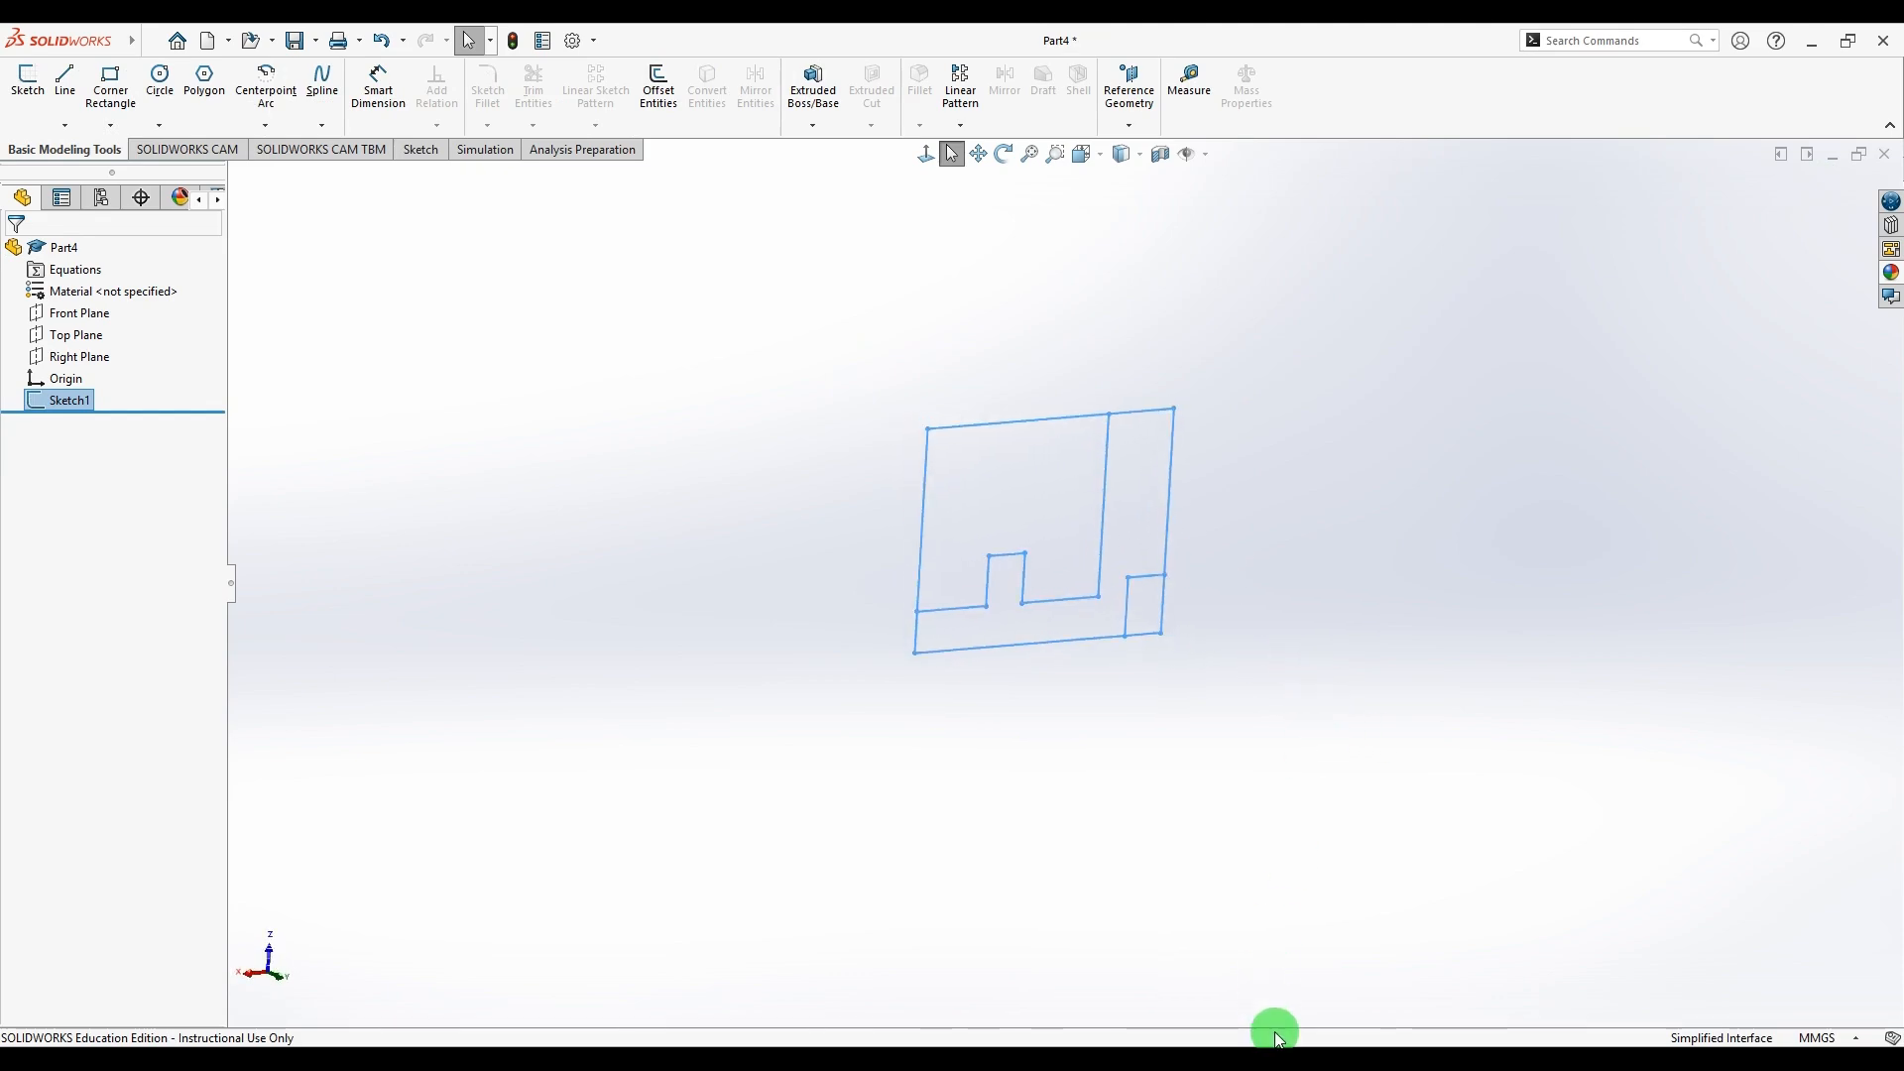
{"action": "left_click", "coordinate": [1305, 1063]}
{"action": "left_click", "coordinate": [1304, 1064]}
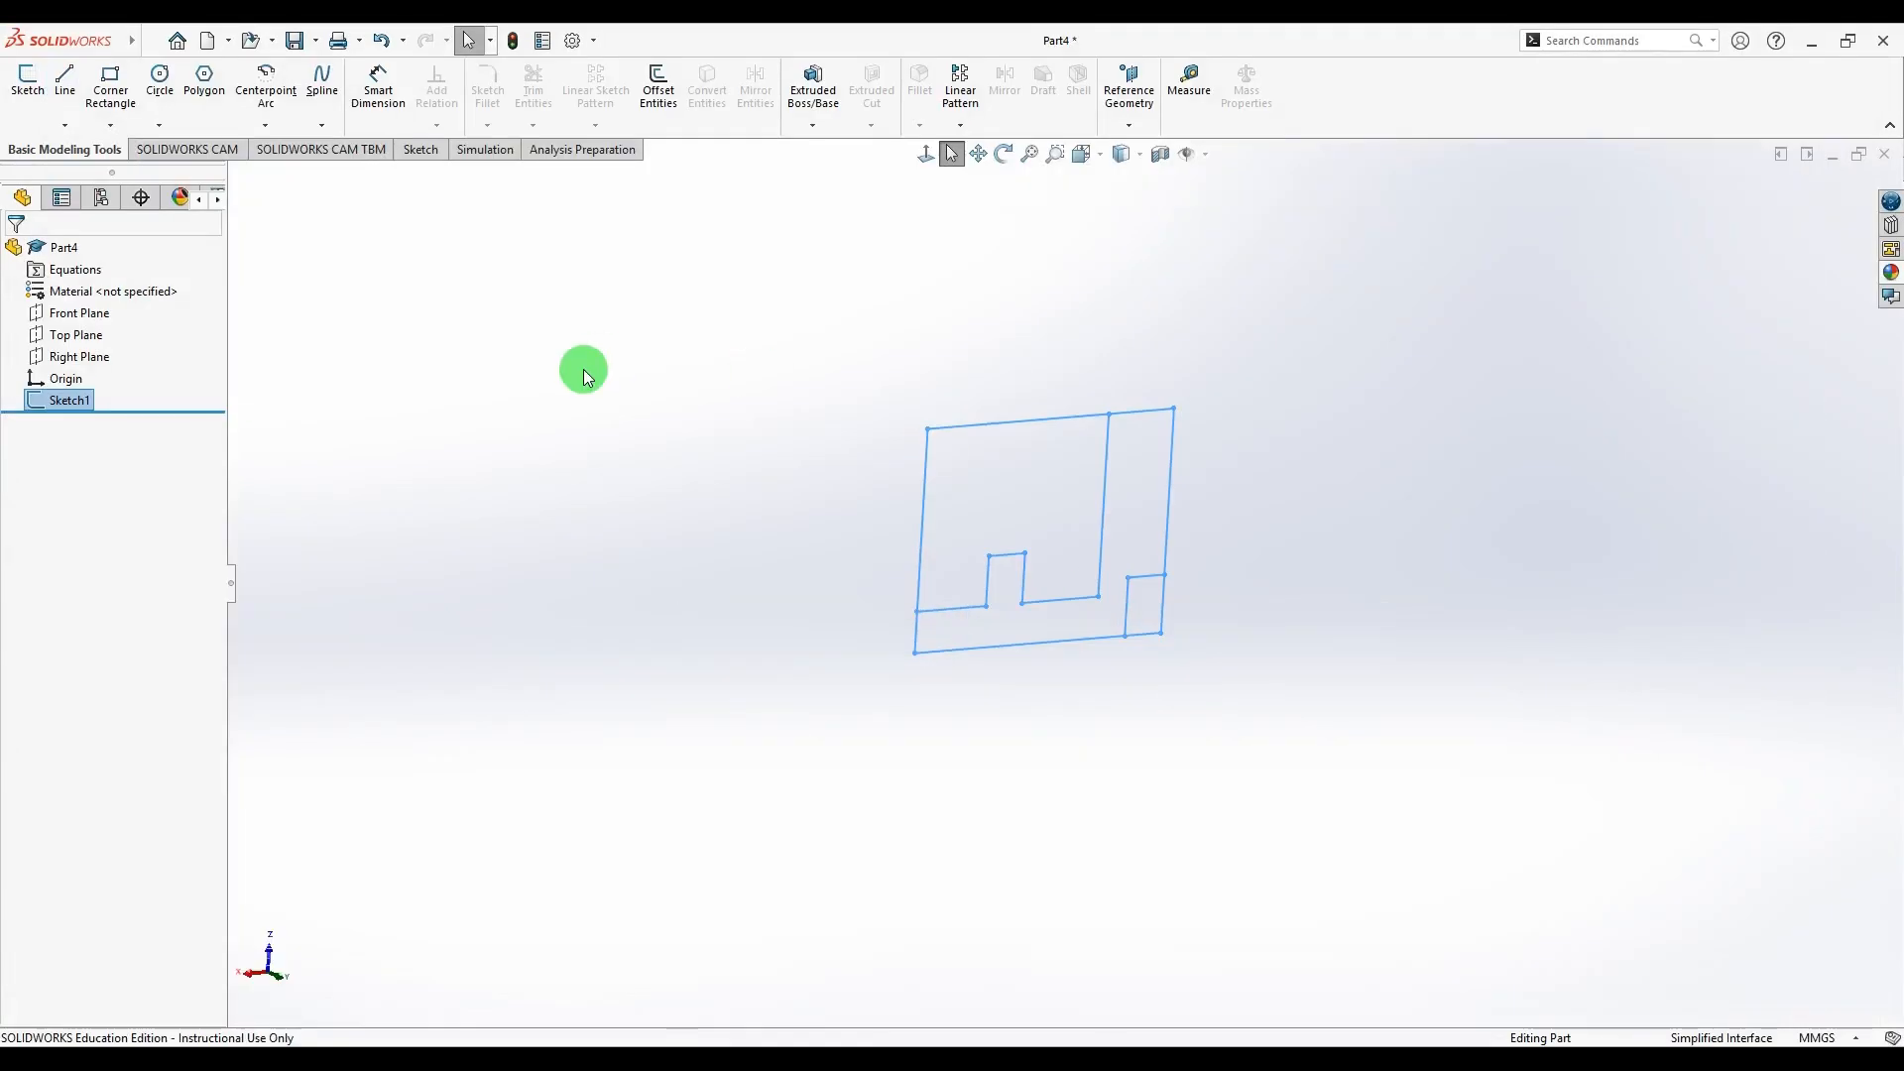
- Extrude the stepped L-shaped region of the side profile sketch 40 mm with the Mid Plane end condition
{"action": "left_click", "coordinate": [815, 86]}
{"action": "left_click", "coordinate": [151, 603]}
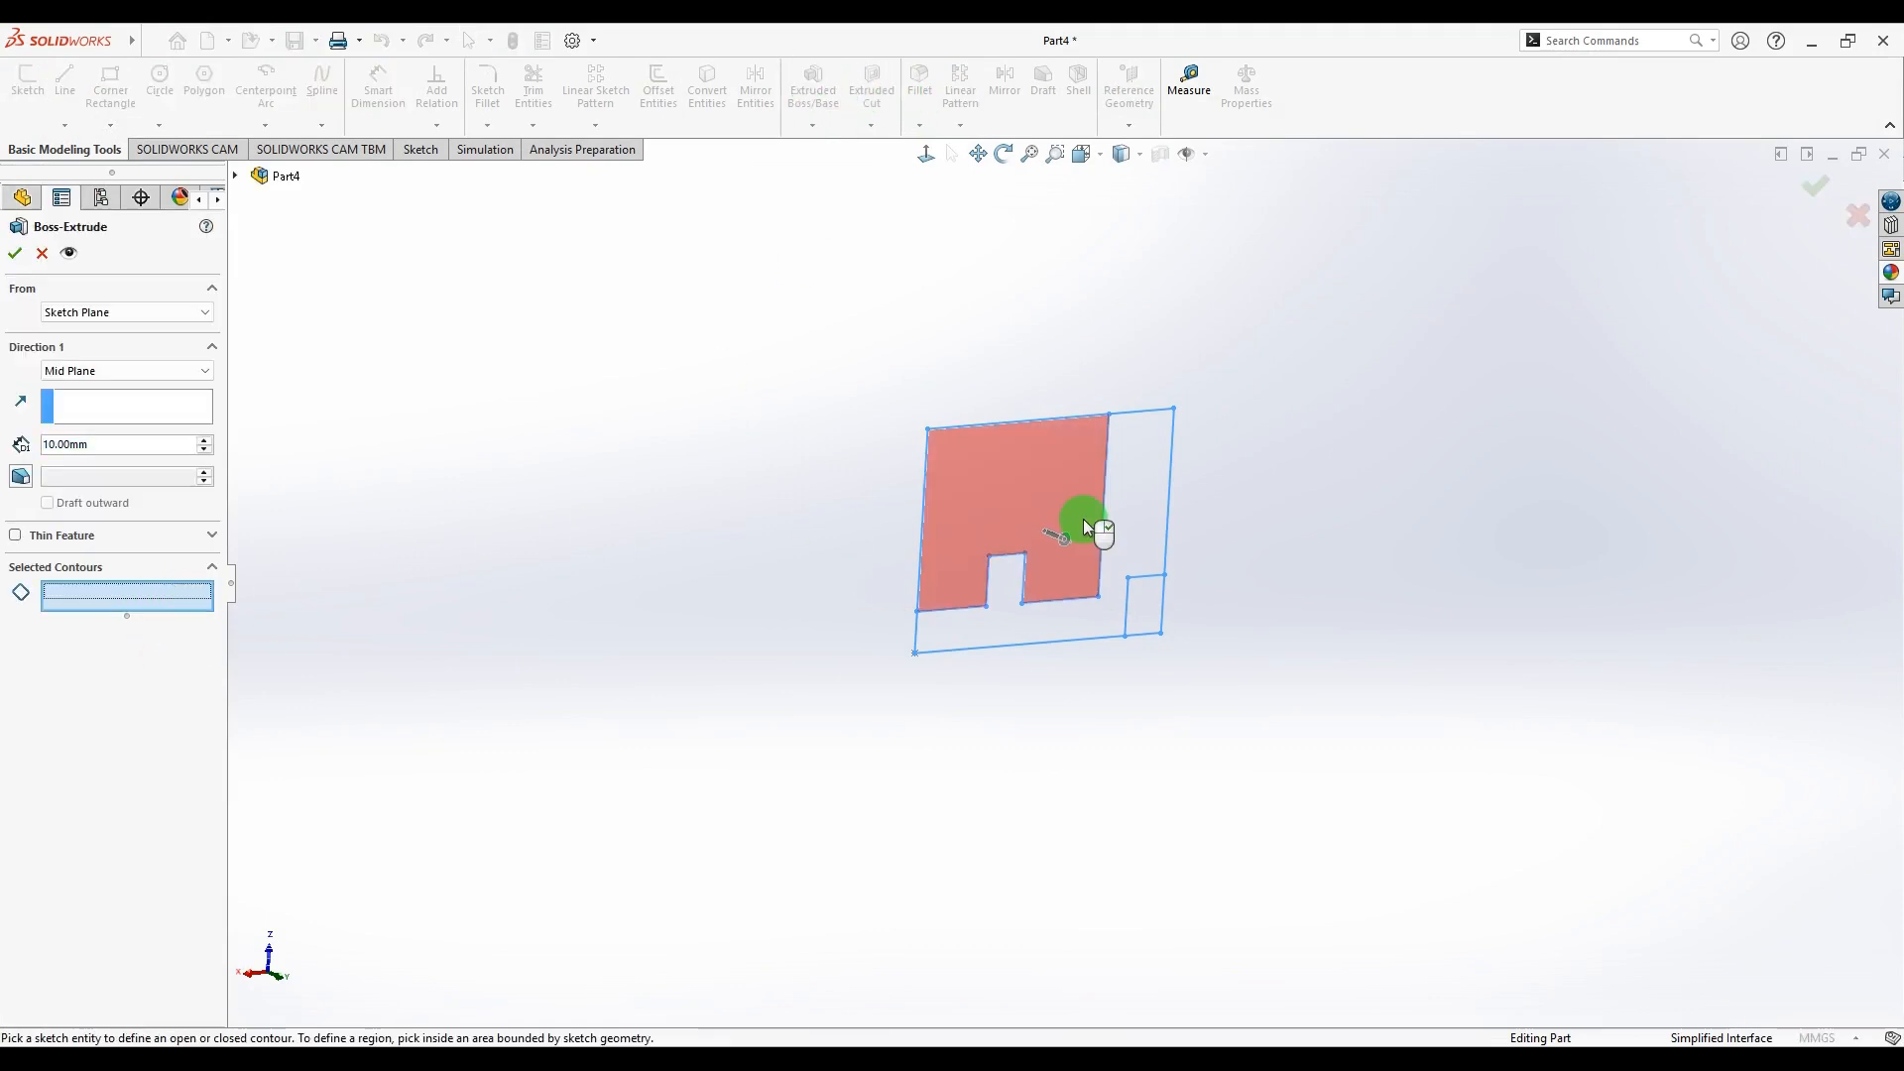
{"action": "left_click", "coordinate": [1150, 497]}
{"action": "mouse_move", "coordinate": [1373, 430]}
{"action": "middle_mouse_down"}
{"action": "mouse_move", "coordinate": [1430, 499]}
{"action": "mouse_move", "coordinate": [1409, 506]}
{"action": "middle_mouse_up"}
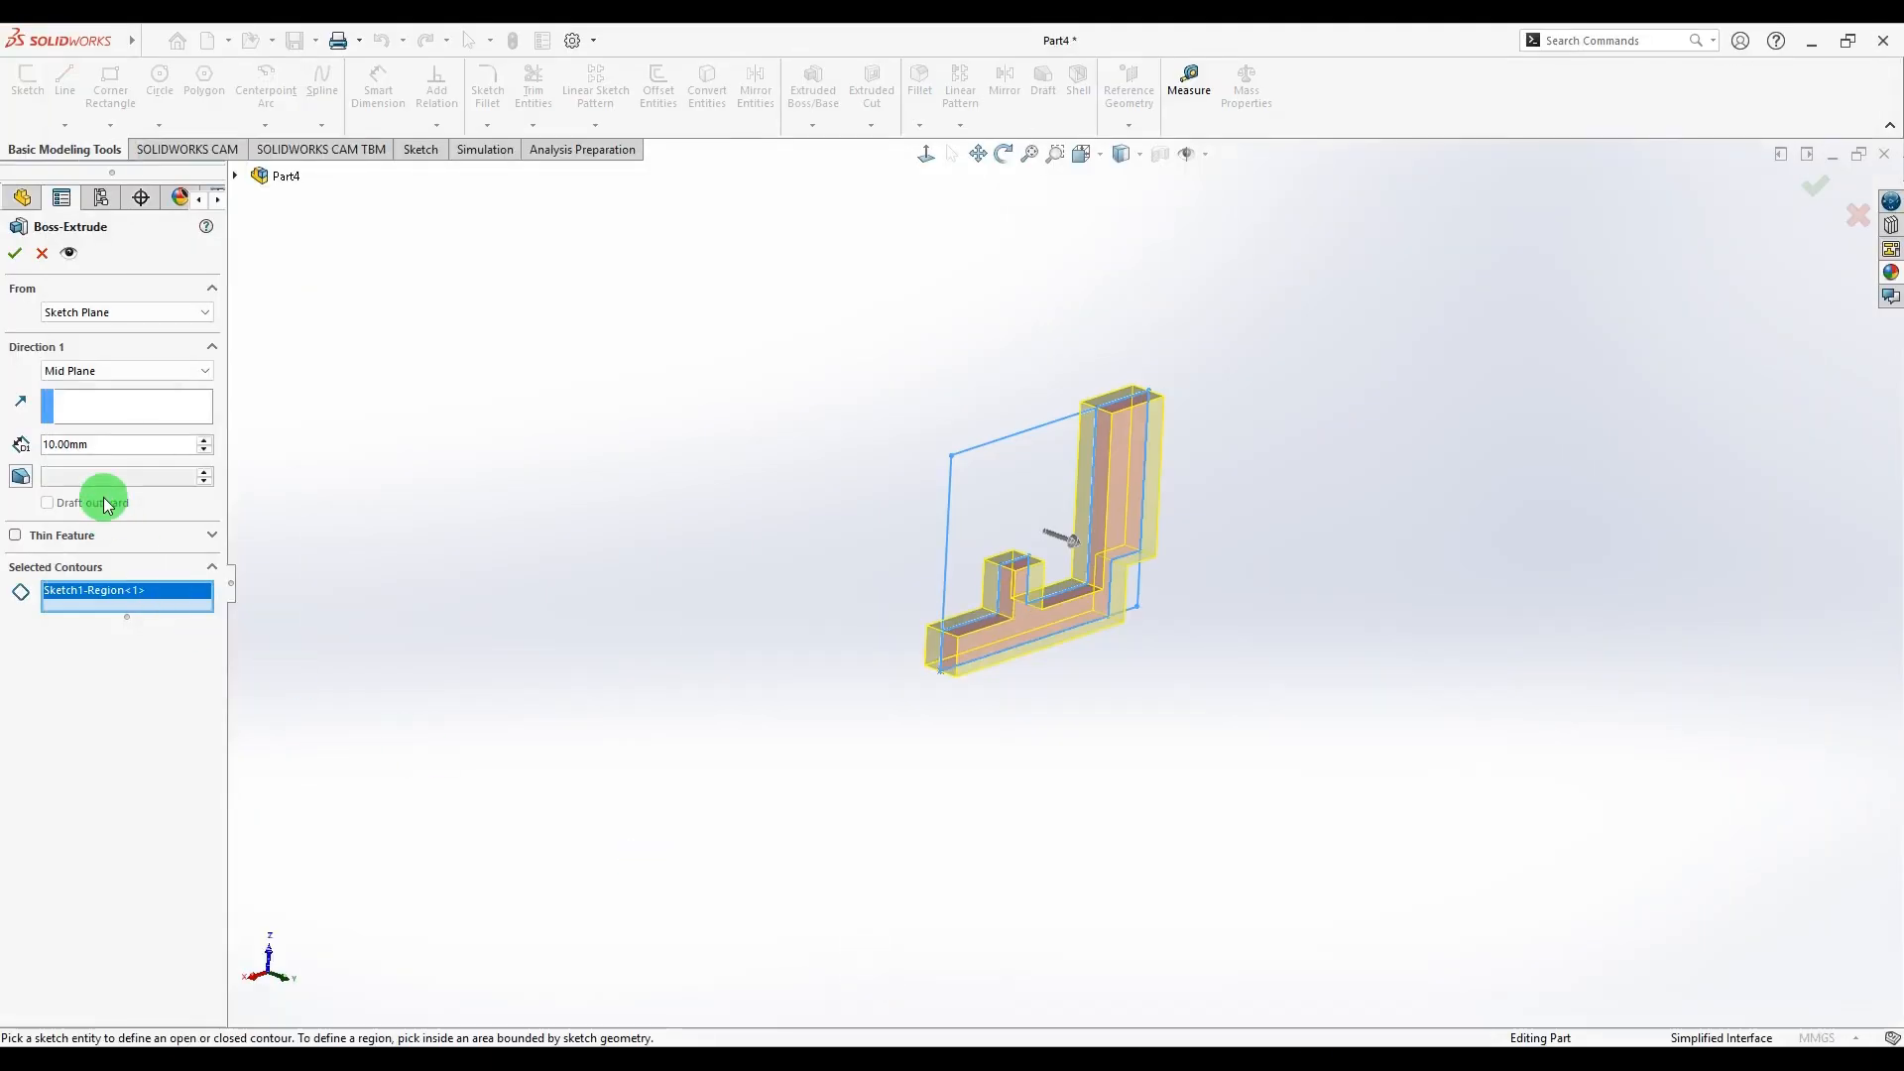
{"action": "left_click", "coordinate": [110, 449]}
{"action": "left_click_drag", "start_coordinate": [110, 449], "coordinate": [3, 432]}
{"action": "type", "text": "40"}
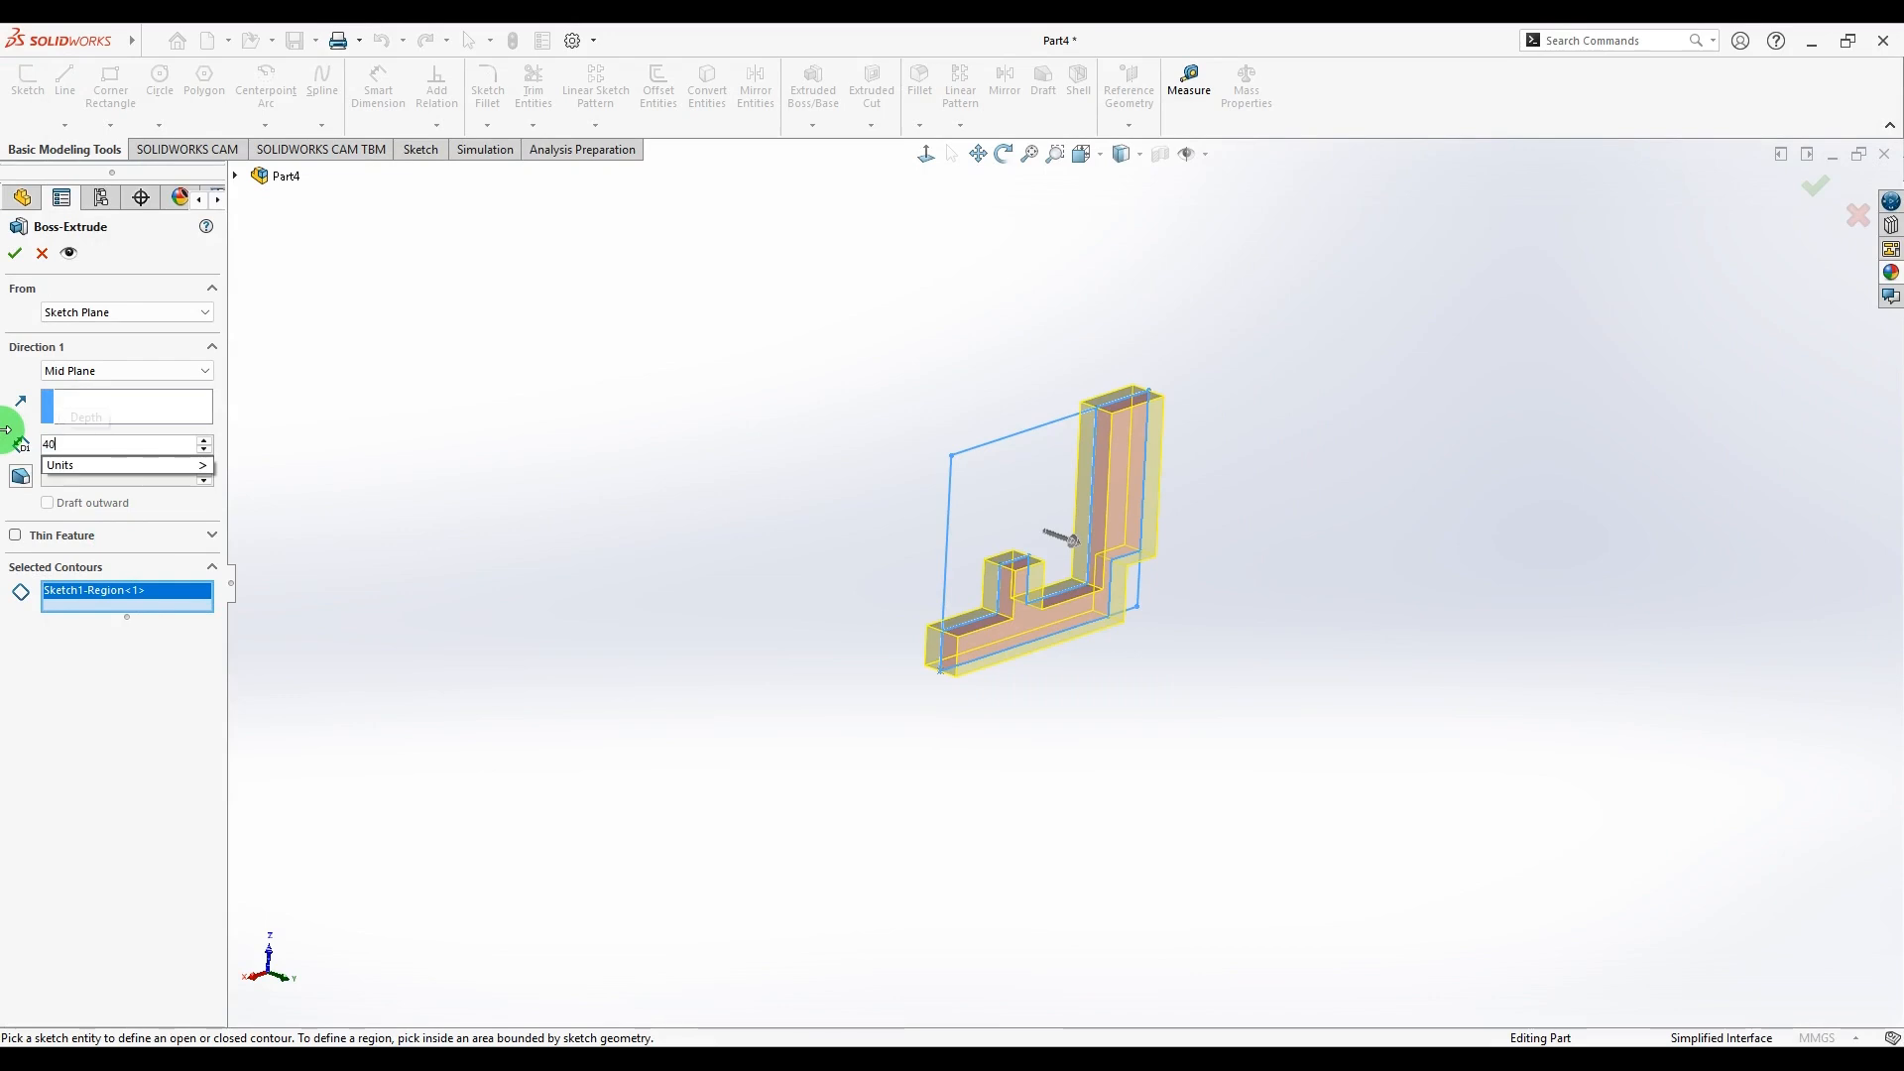
{"action": "key", "text": "Return"}
{"action": "mouse_move", "coordinate": [1063, 510]}
{"action": "middle_mouse_down"}
{"action": "mouse_move", "coordinate": [1331, 549]}
{"action": "mouse_move", "coordinate": [1360, 506]}
{"action": "middle_mouse_up"}
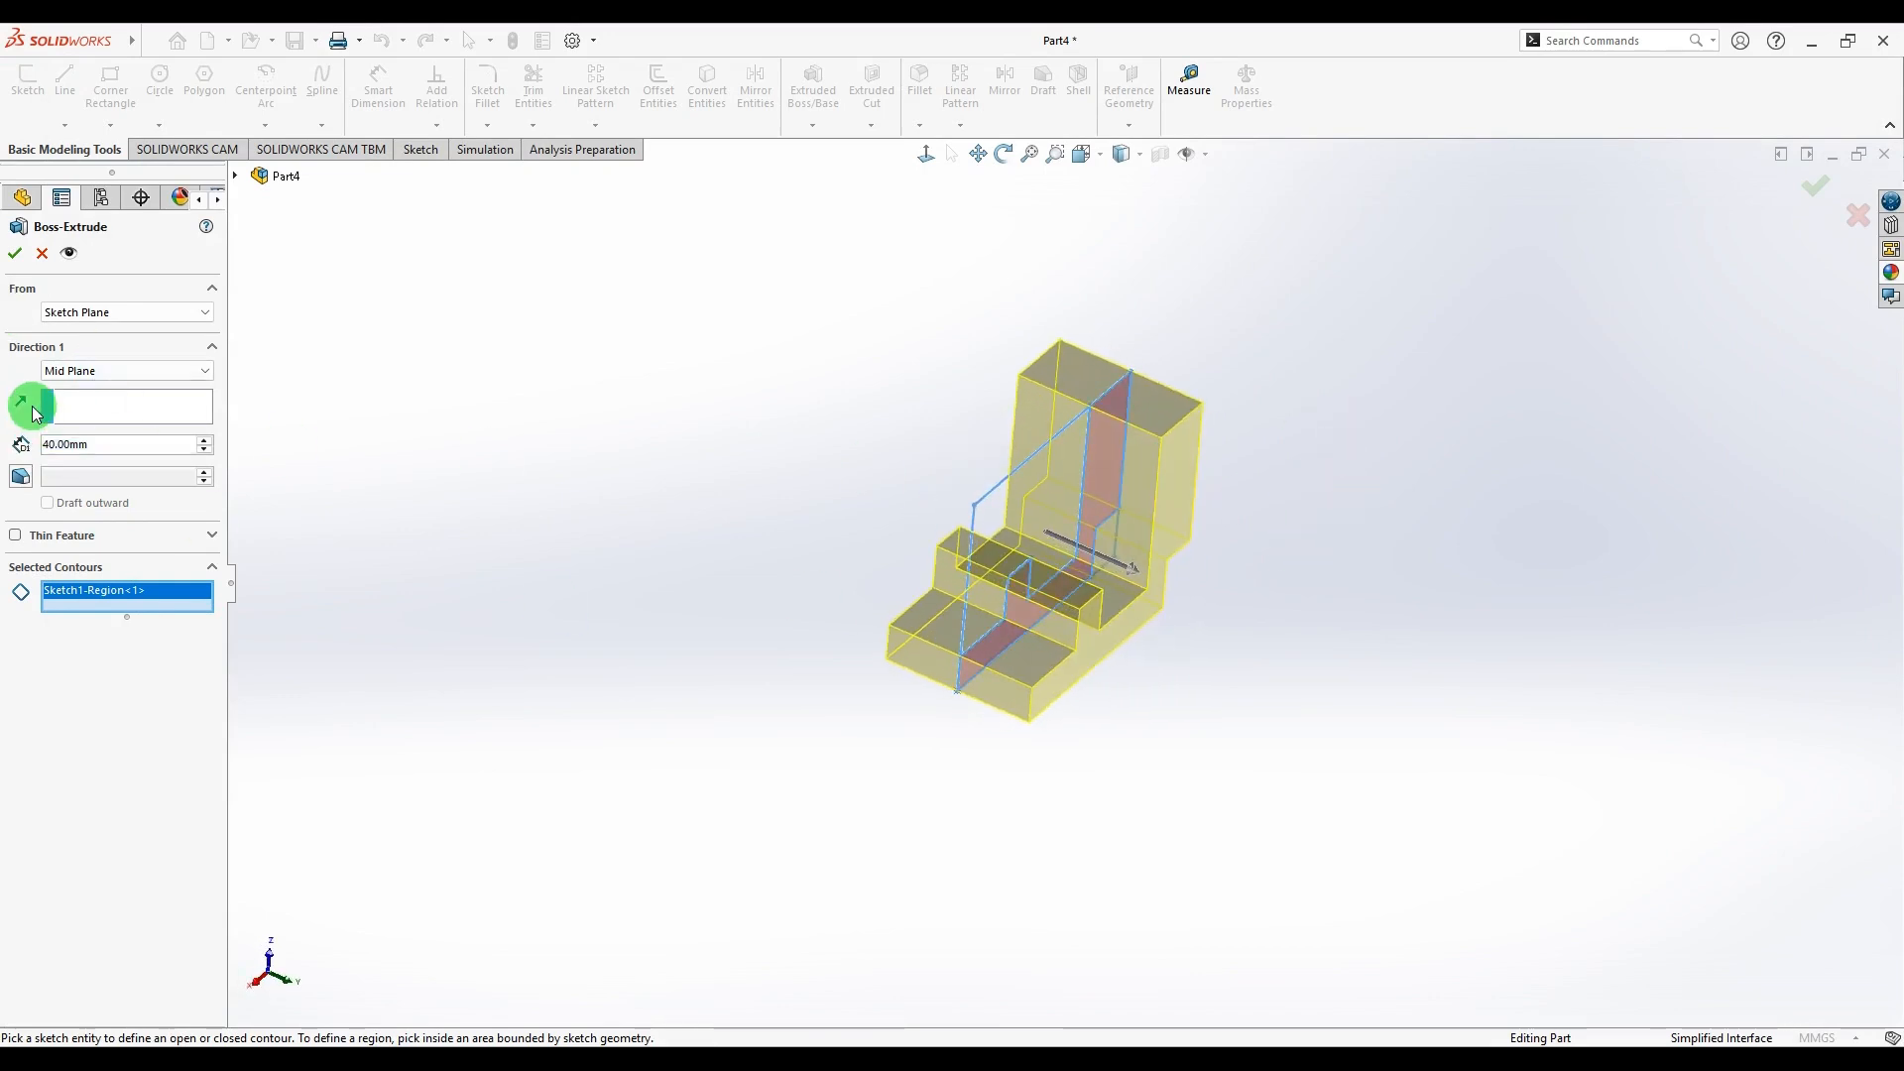
{"action": "left_click", "coordinate": [15, 254]}
{"action": "mouse_move", "coordinate": [1445, 416]}
{"action": "middle_mouse_down"}
{"action": "mouse_move", "coordinate": [1437, 481]}
{"action": "mouse_move", "coordinate": [1403, 480]}
{"action": "mouse_move", "coordinate": [1419, 427]}
{"action": "middle_mouse_up"}
- Check the hole in the reference drawing and sketch a 26 mm circle on the upright's front face, its centre vertically above the origin
{"action": "key", "text": "alt+Tab"}
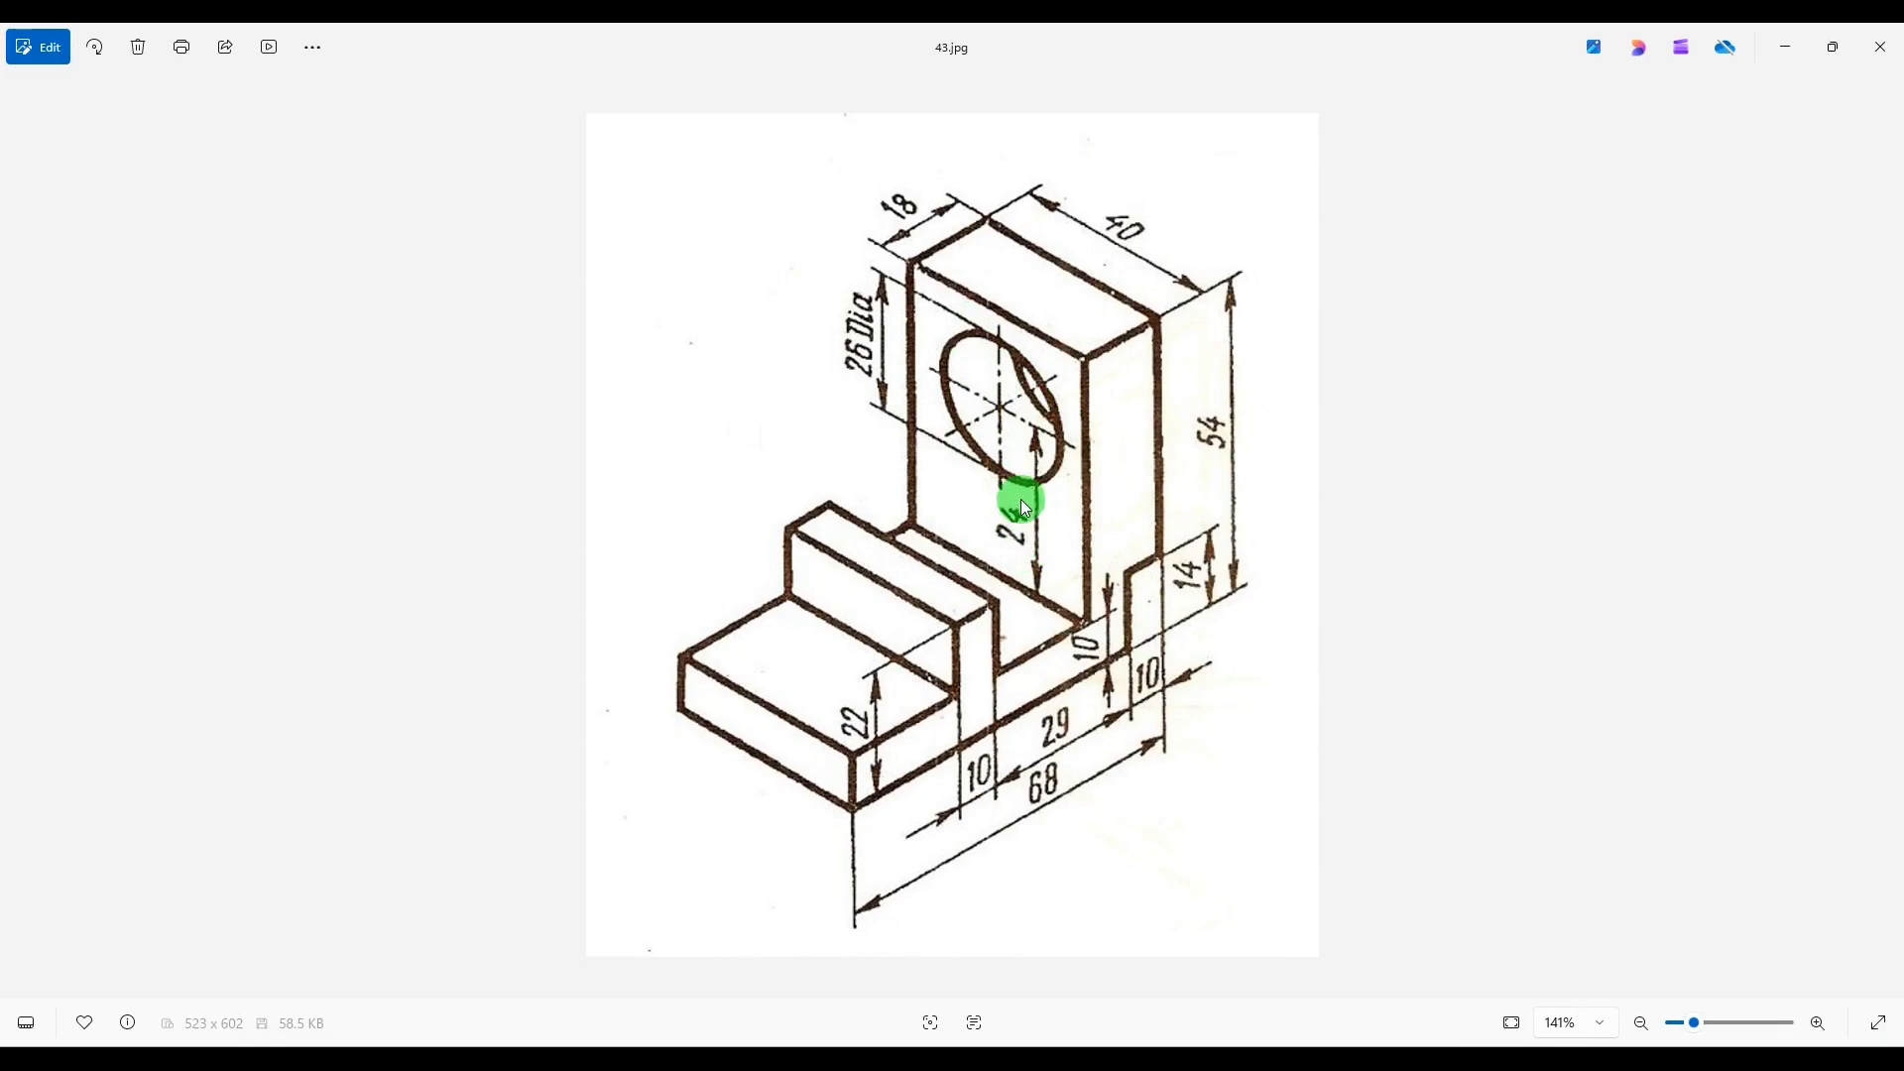
{"action": "left_click", "coordinate": [1260, 1066]}
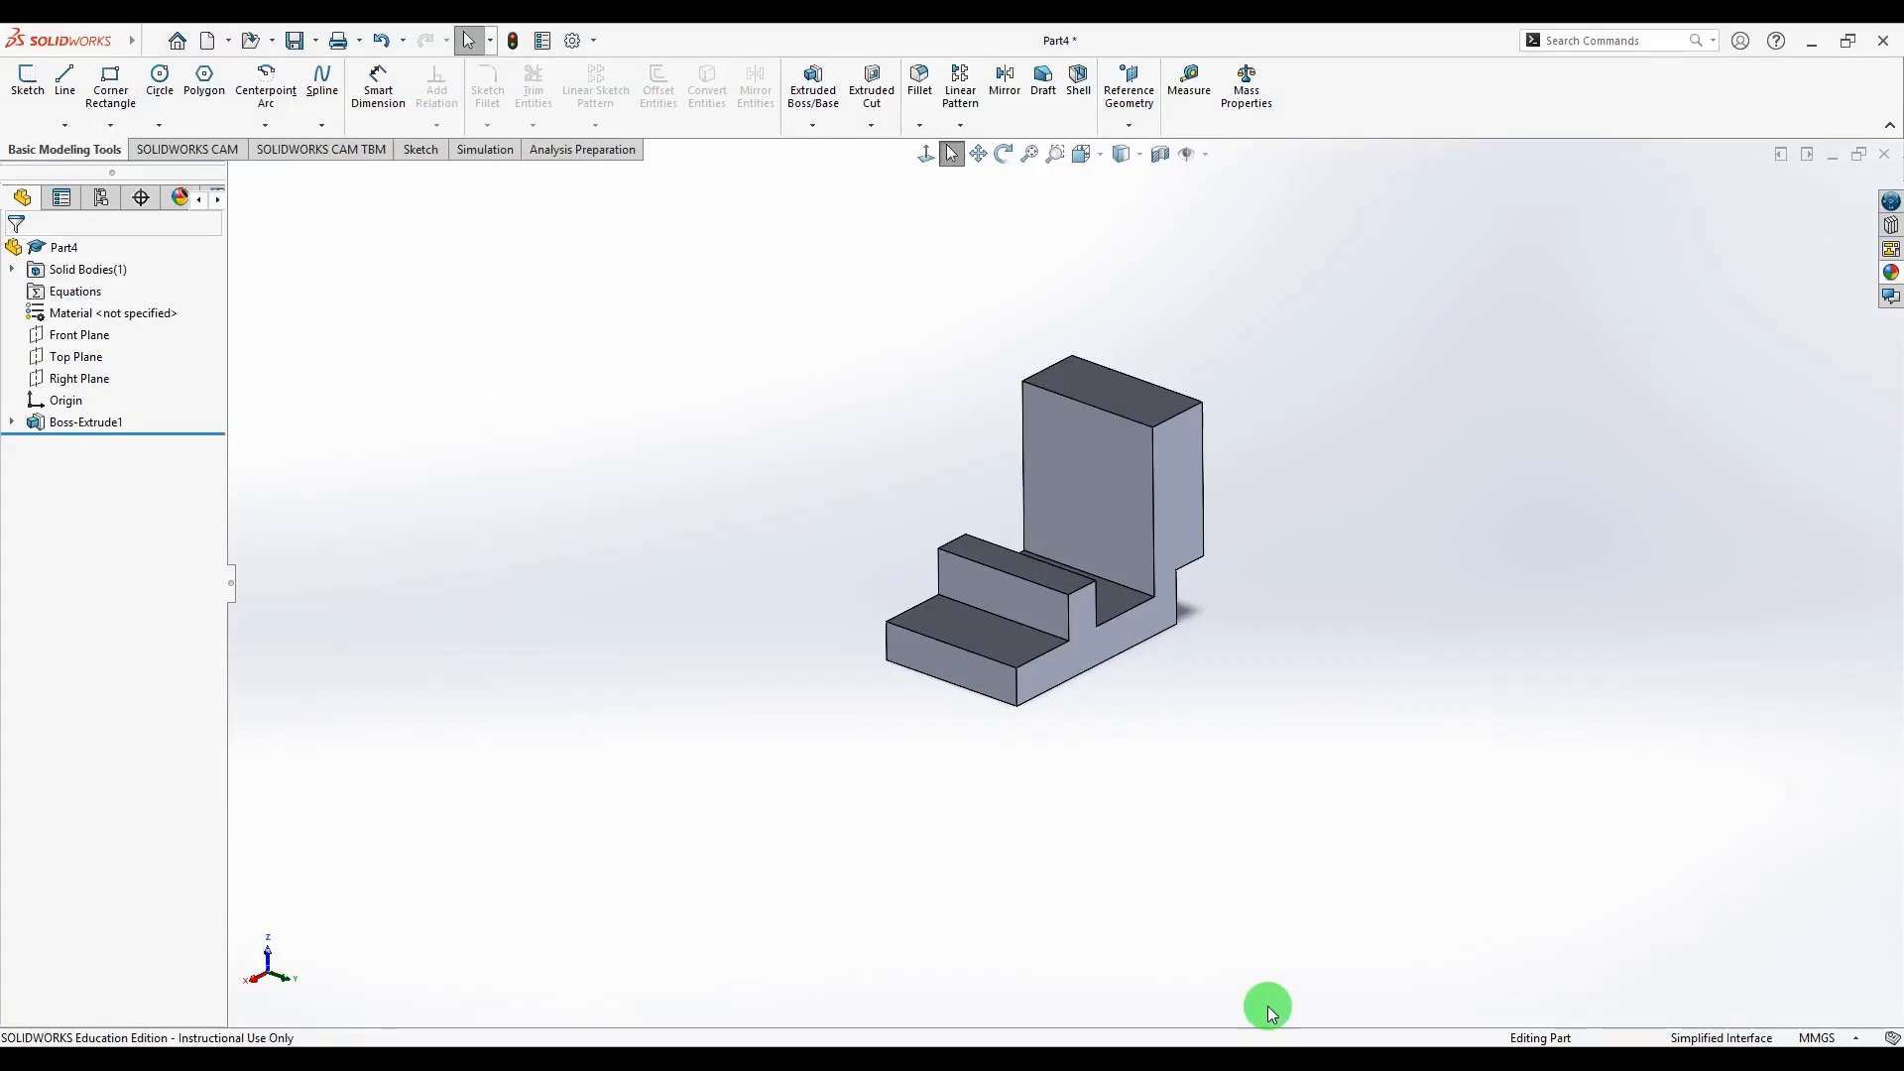
{"action": "left_click", "coordinate": [1080, 489]}
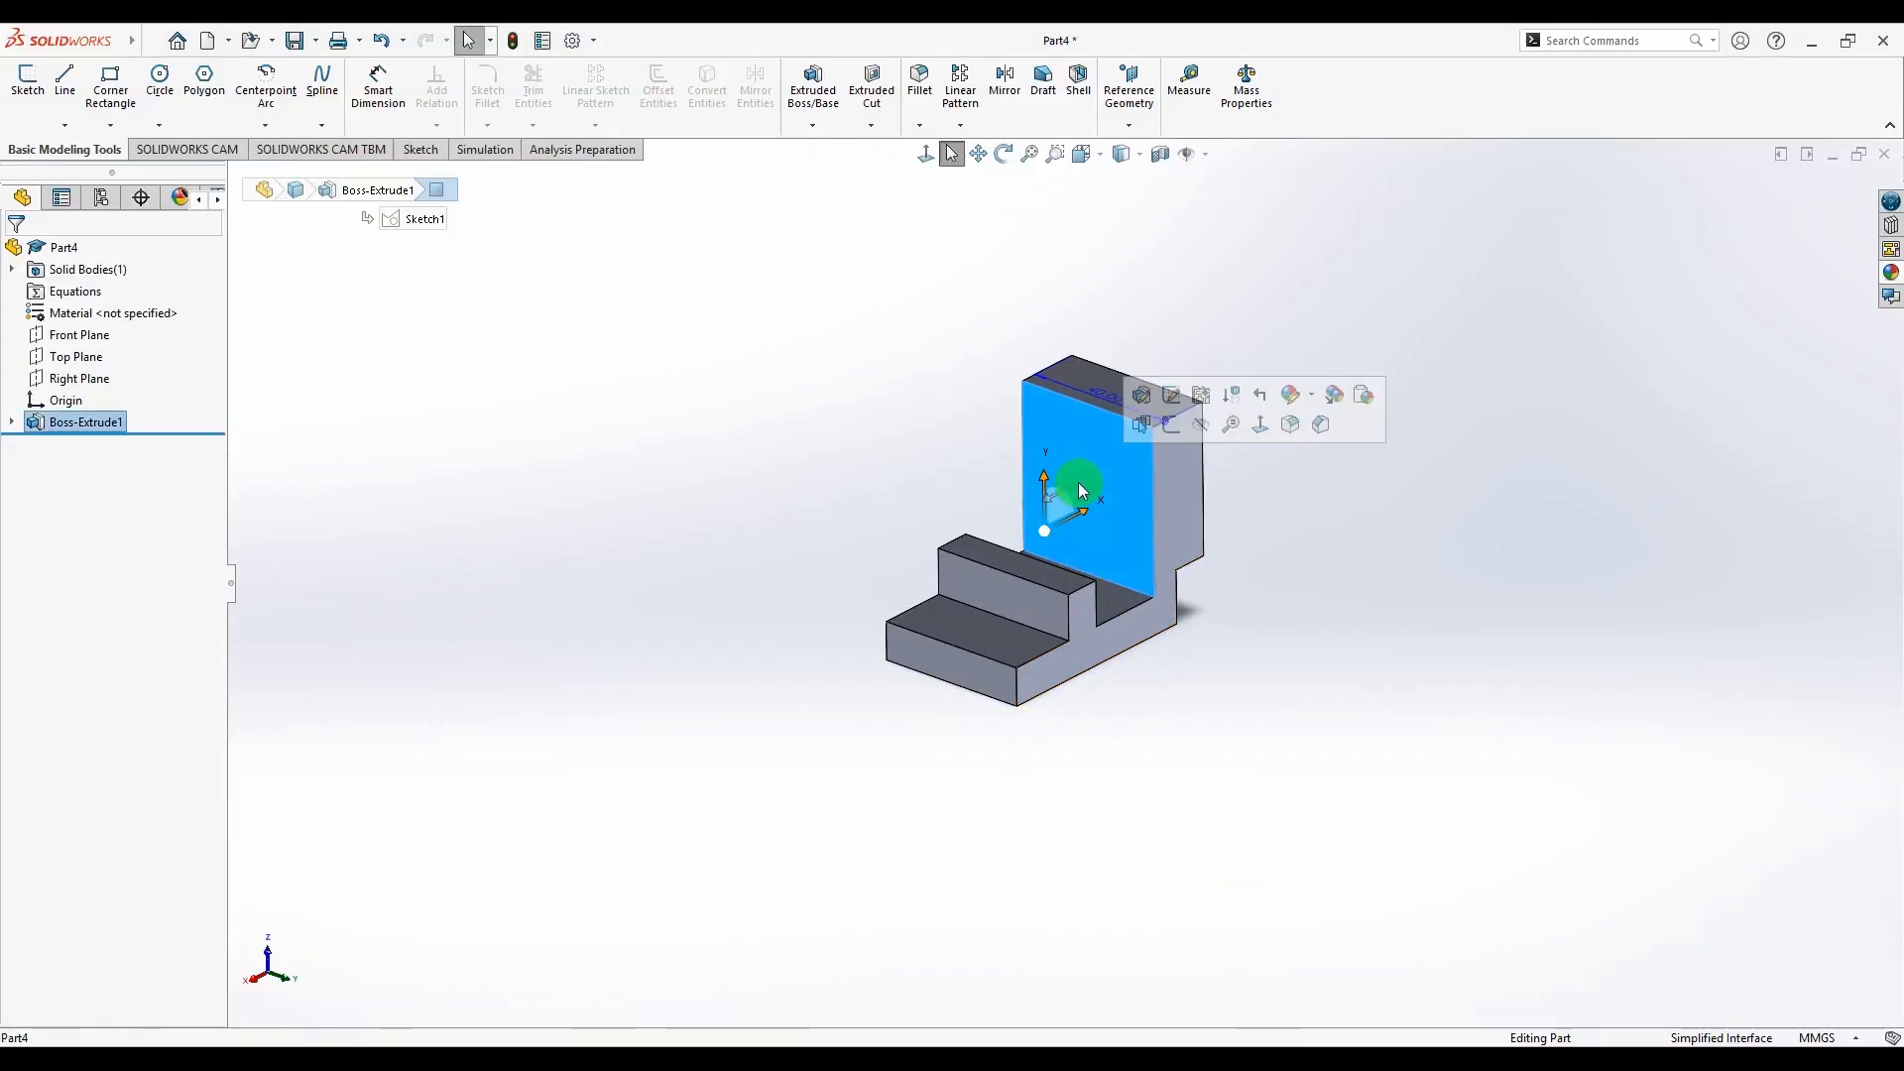
{"action": "left_click", "coordinate": [24, 81]}
{"action": "scroll", "coordinate": [489, 586], "scroll_direction": "up", "scroll_amount": 2}
{"action": "left_click", "coordinate": [170, 73]}
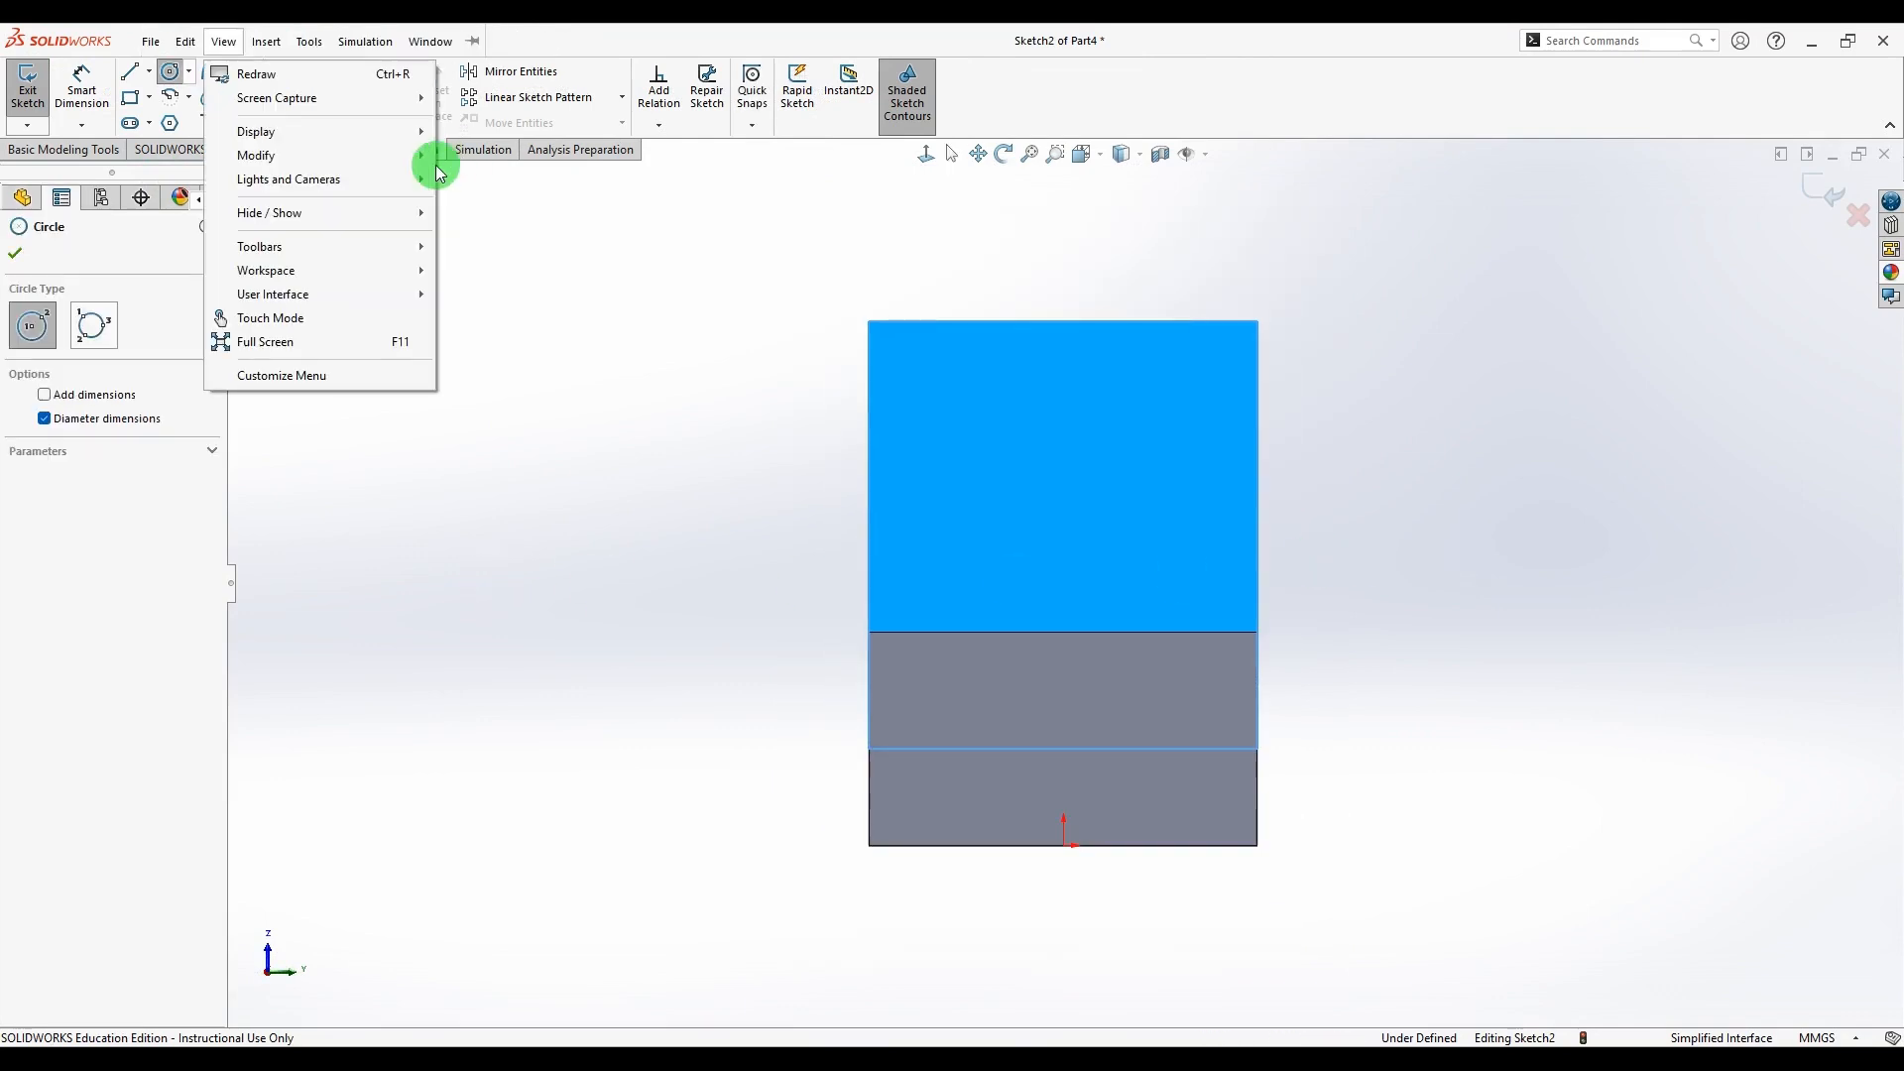
{"action": "left_click", "coordinate": [750, 298]}
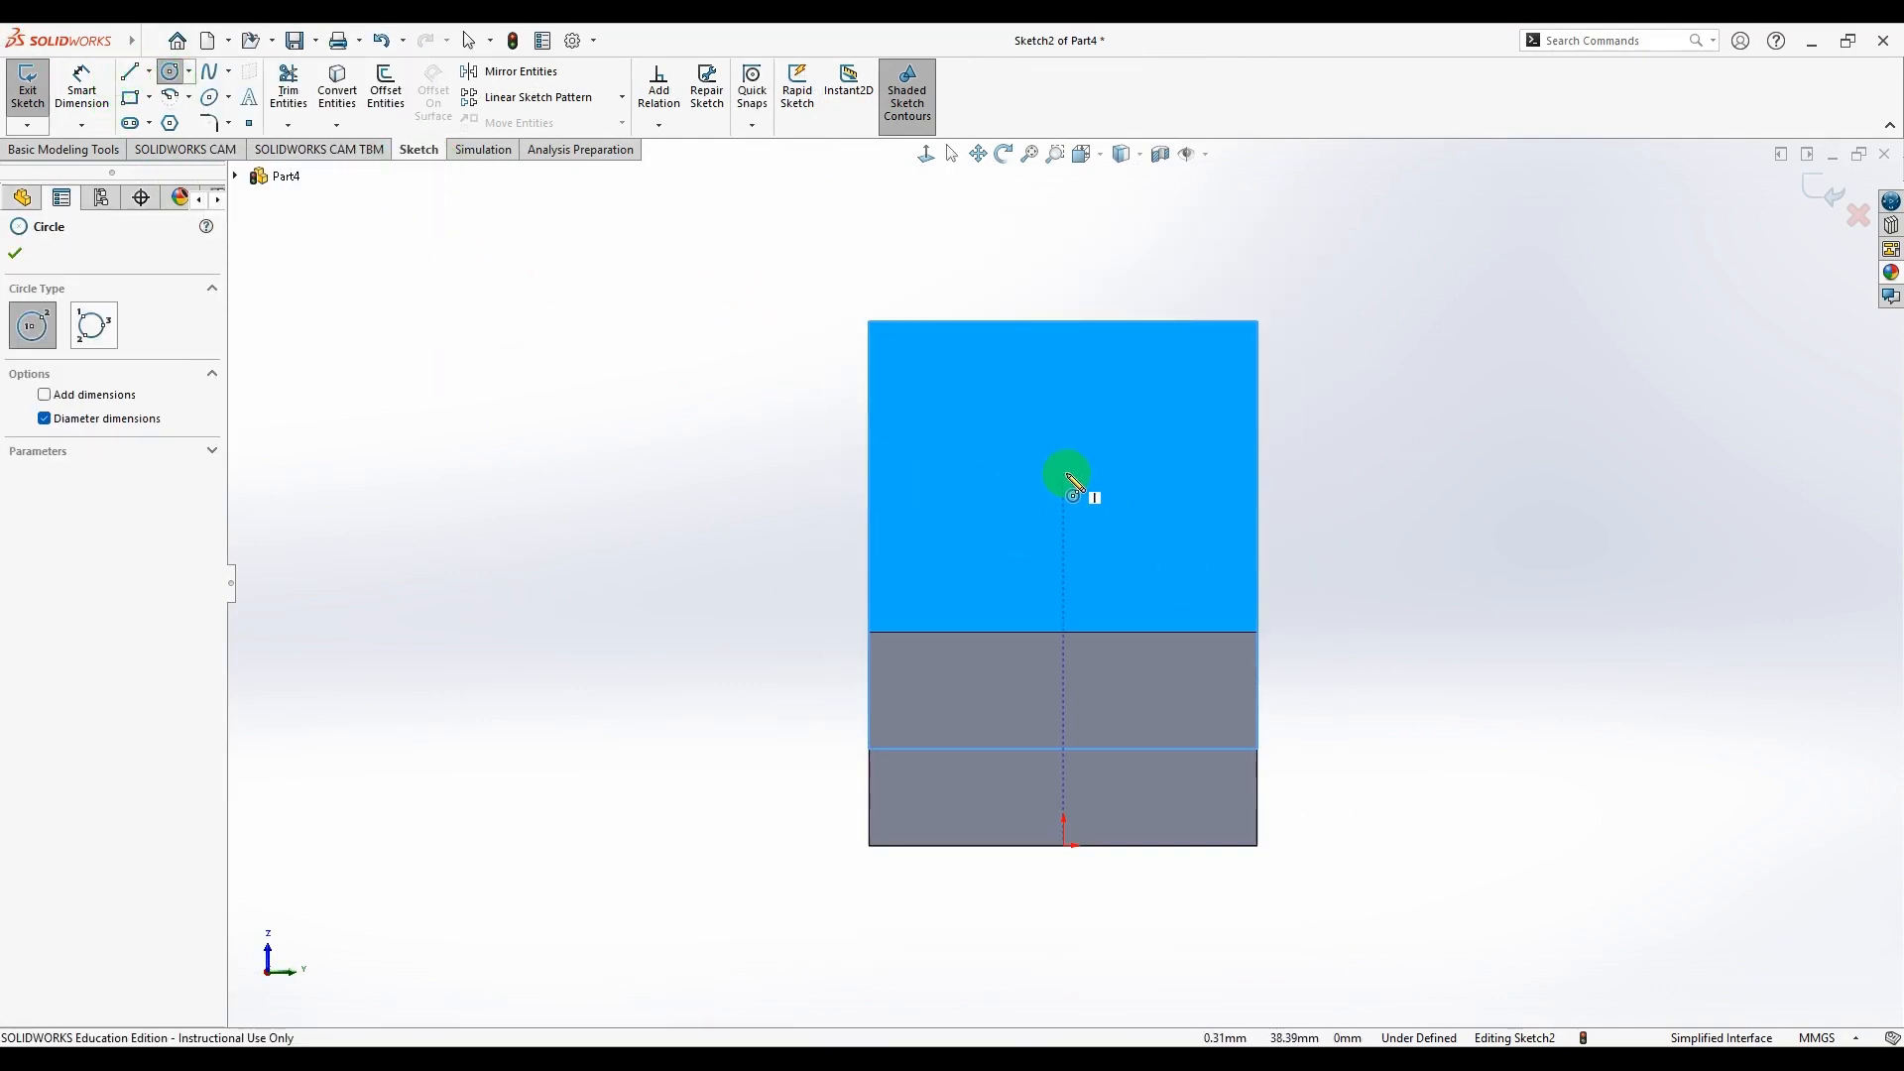
{"action": "left_click_drag", "start_coordinate": [1066, 474], "coordinate": [1107, 559]}
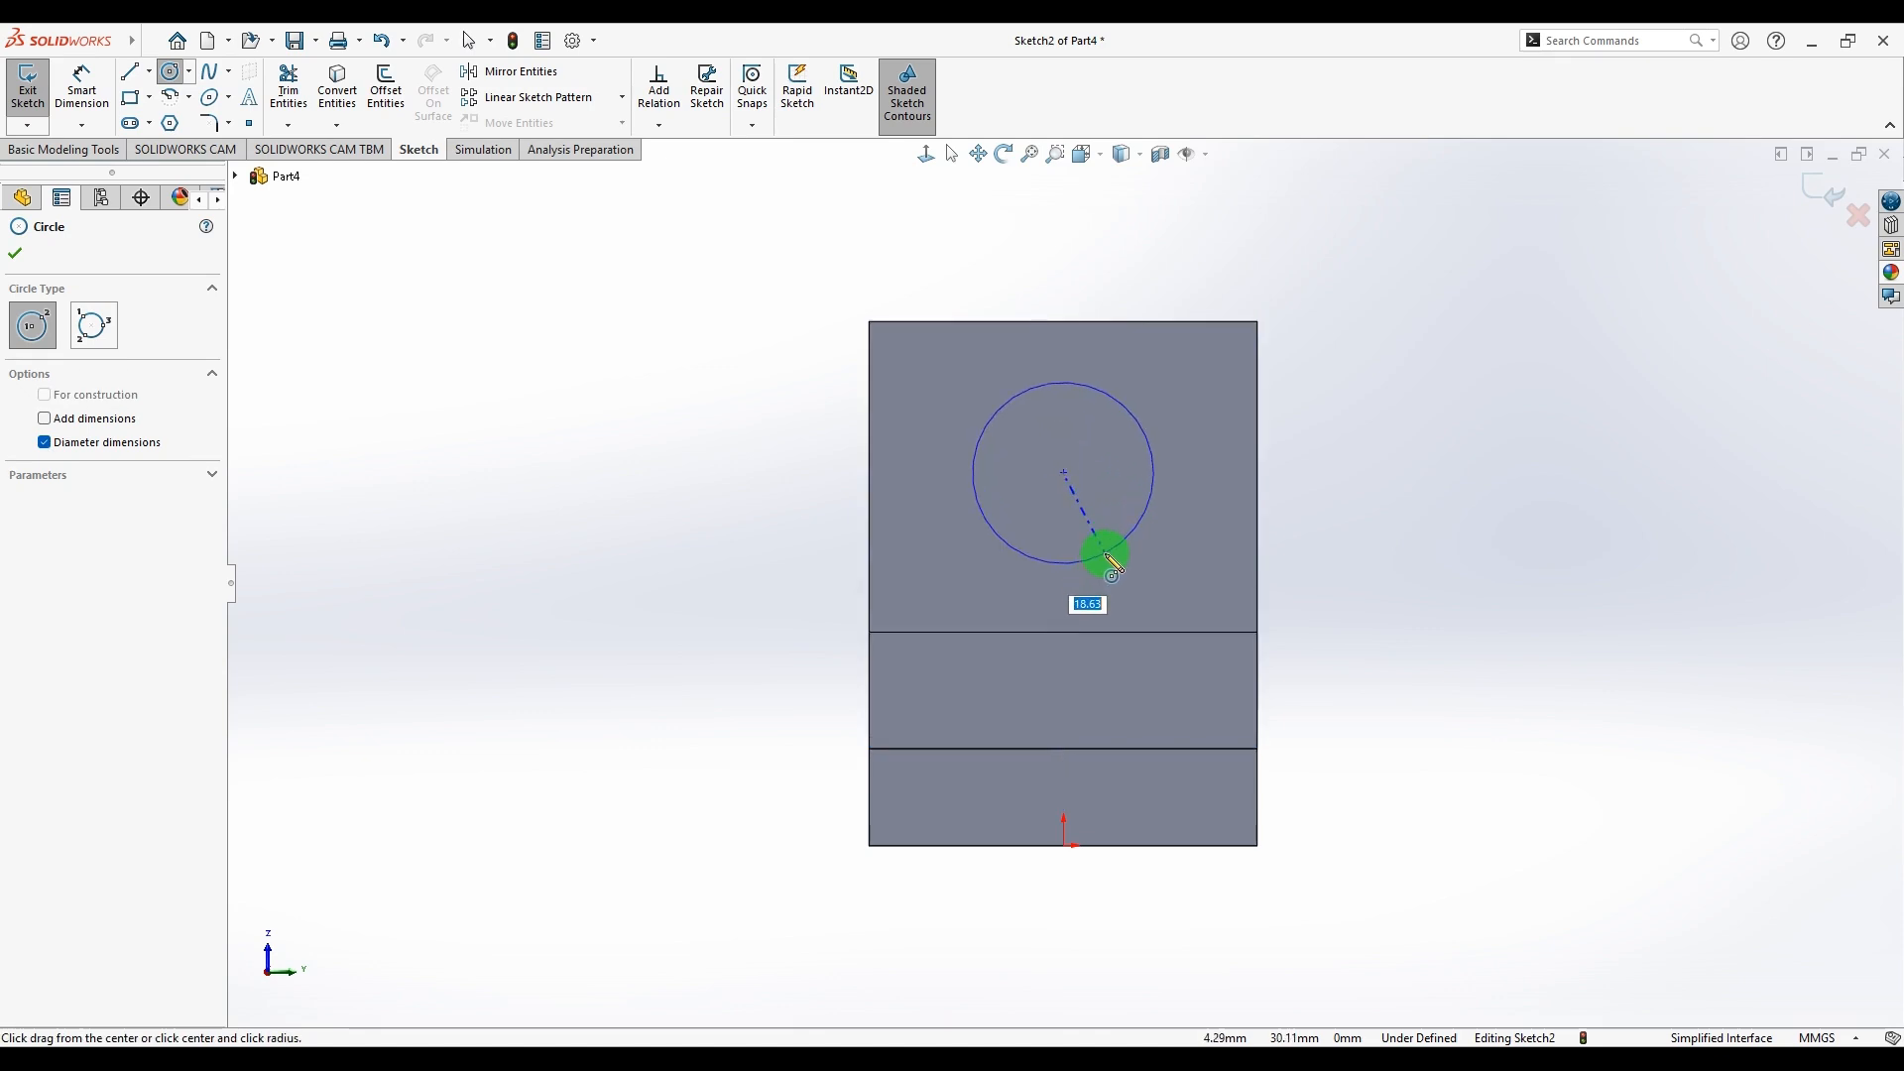
{"action": "key", "text": "Return"}
{"action": "left_click", "coordinate": [1426, 497]}
{"action": "key", "text": "Escape"}
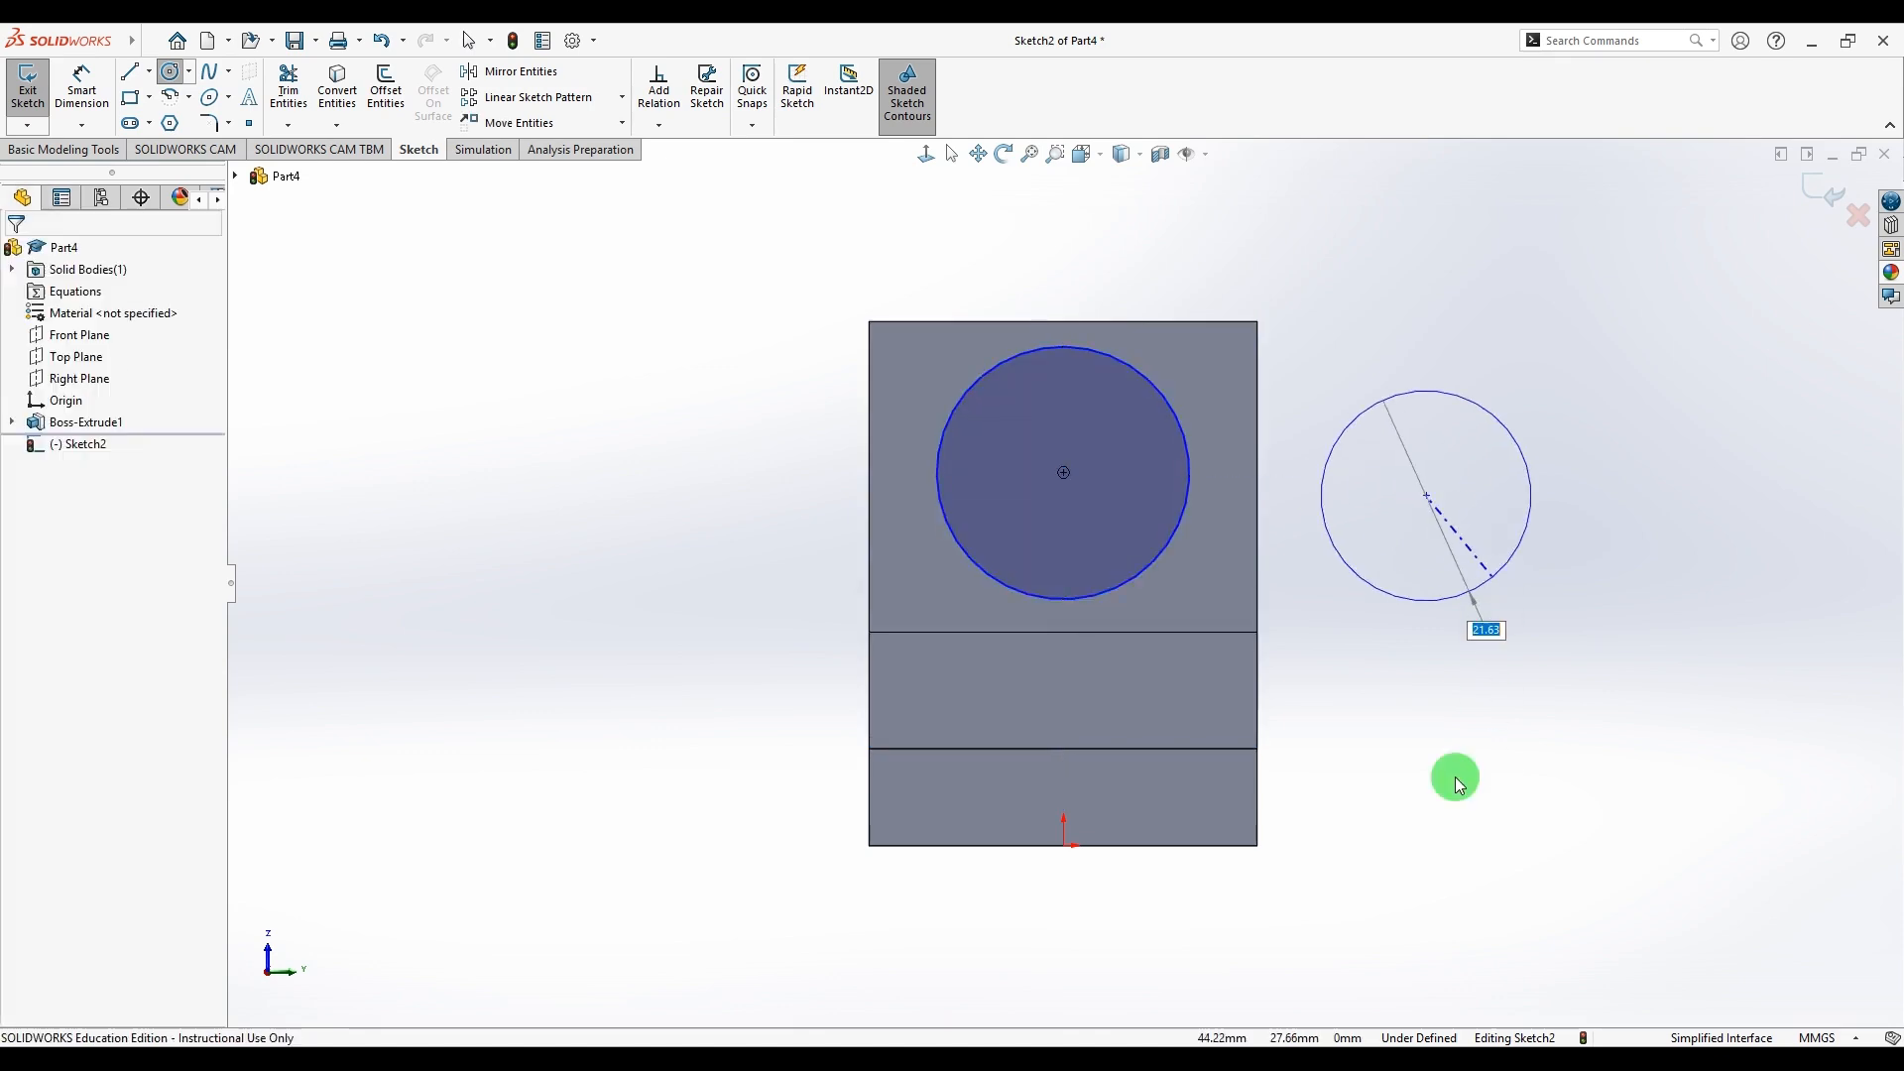
- Look up the hole's size in the reference drawing and dimension the circle's diameter as 26 mm
{"action": "left_click", "coordinate": [1297, 1057]}
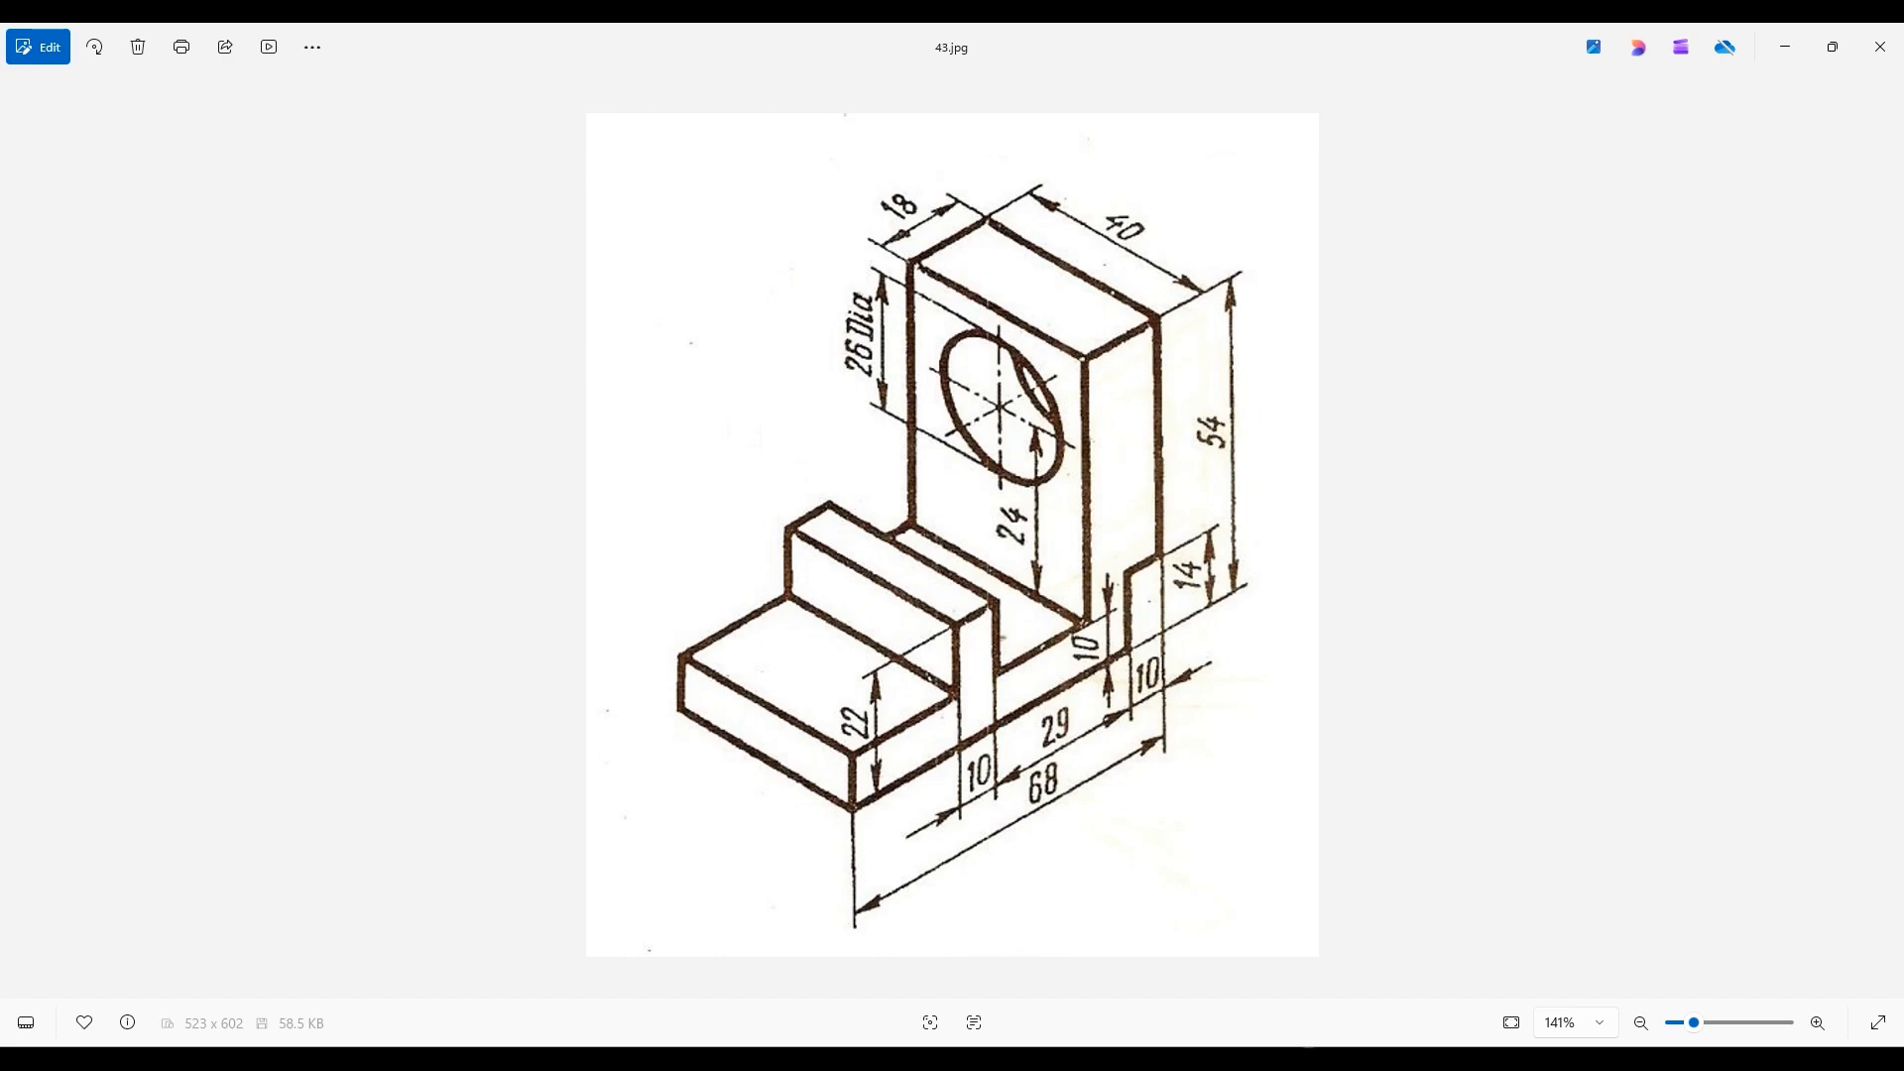
{"action": "left_click", "coordinate": [1280, 1053]}
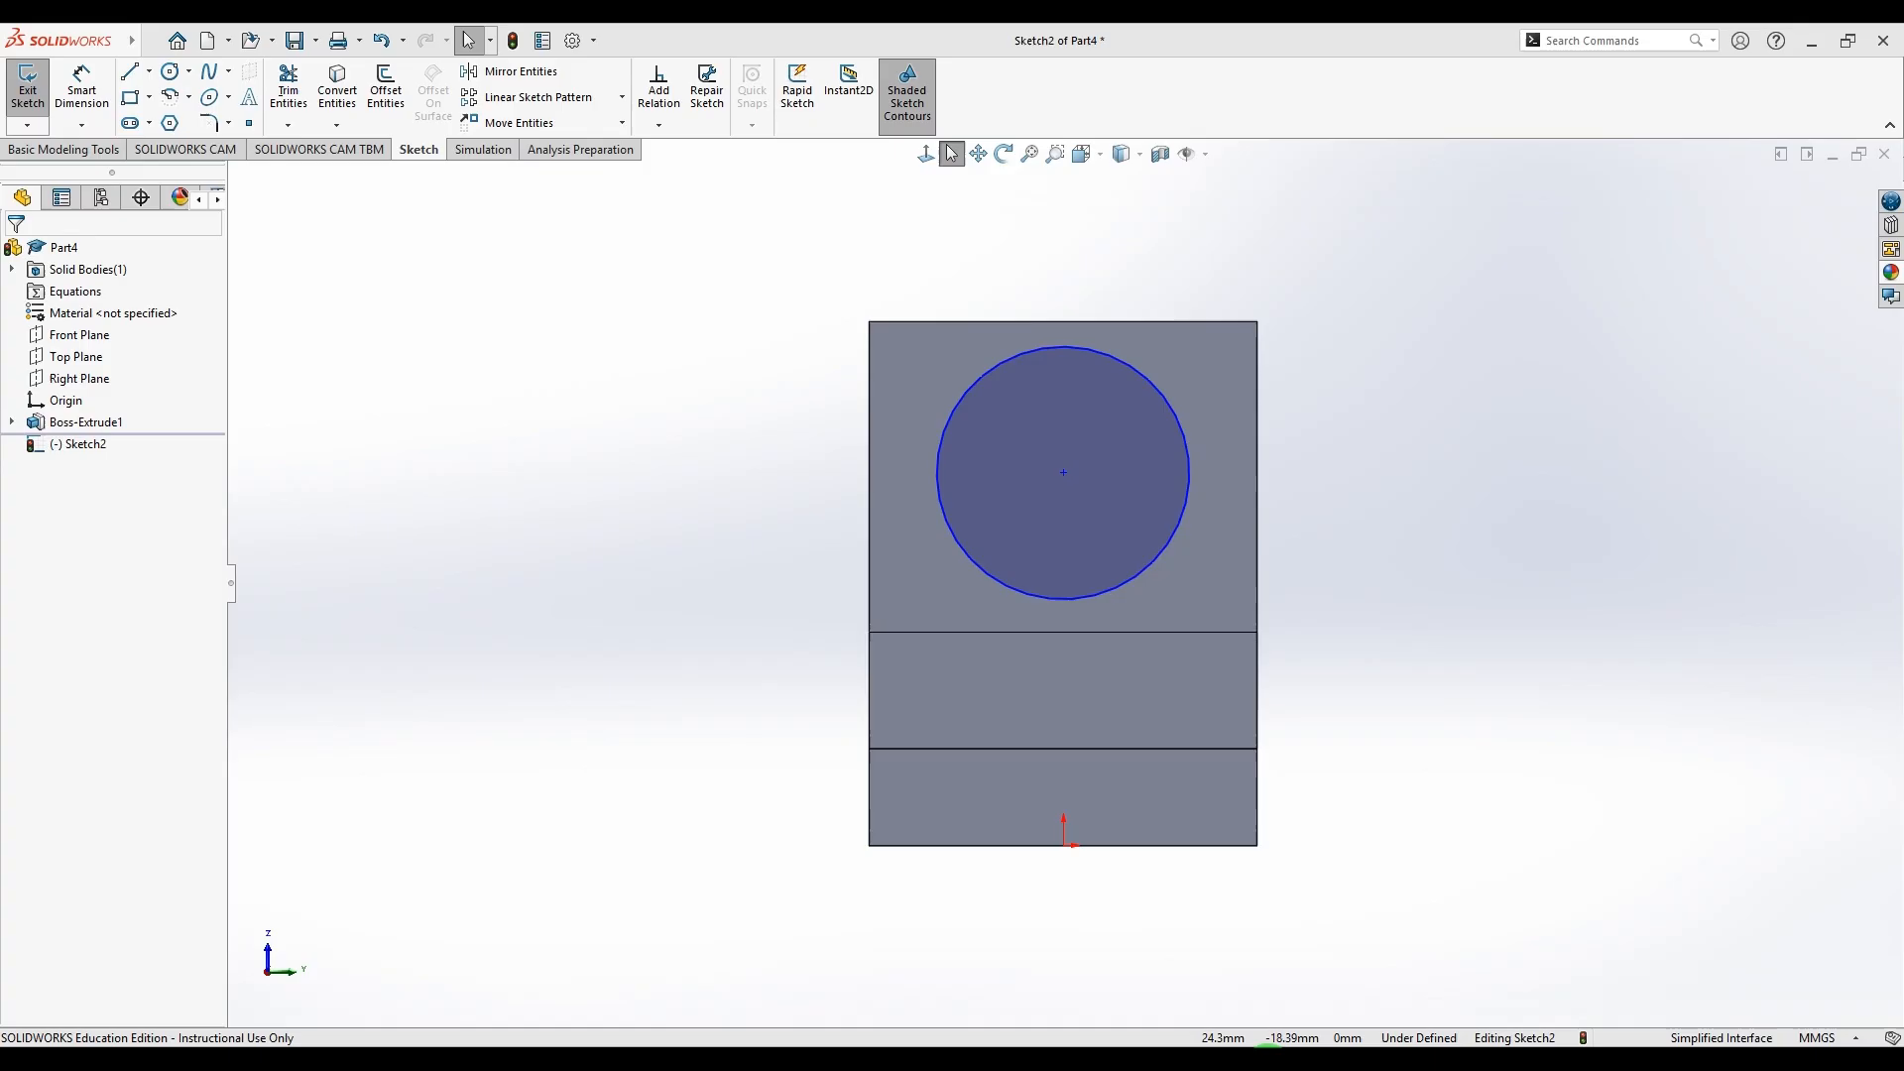
{"action": "left_click", "coordinate": [86, 79]}
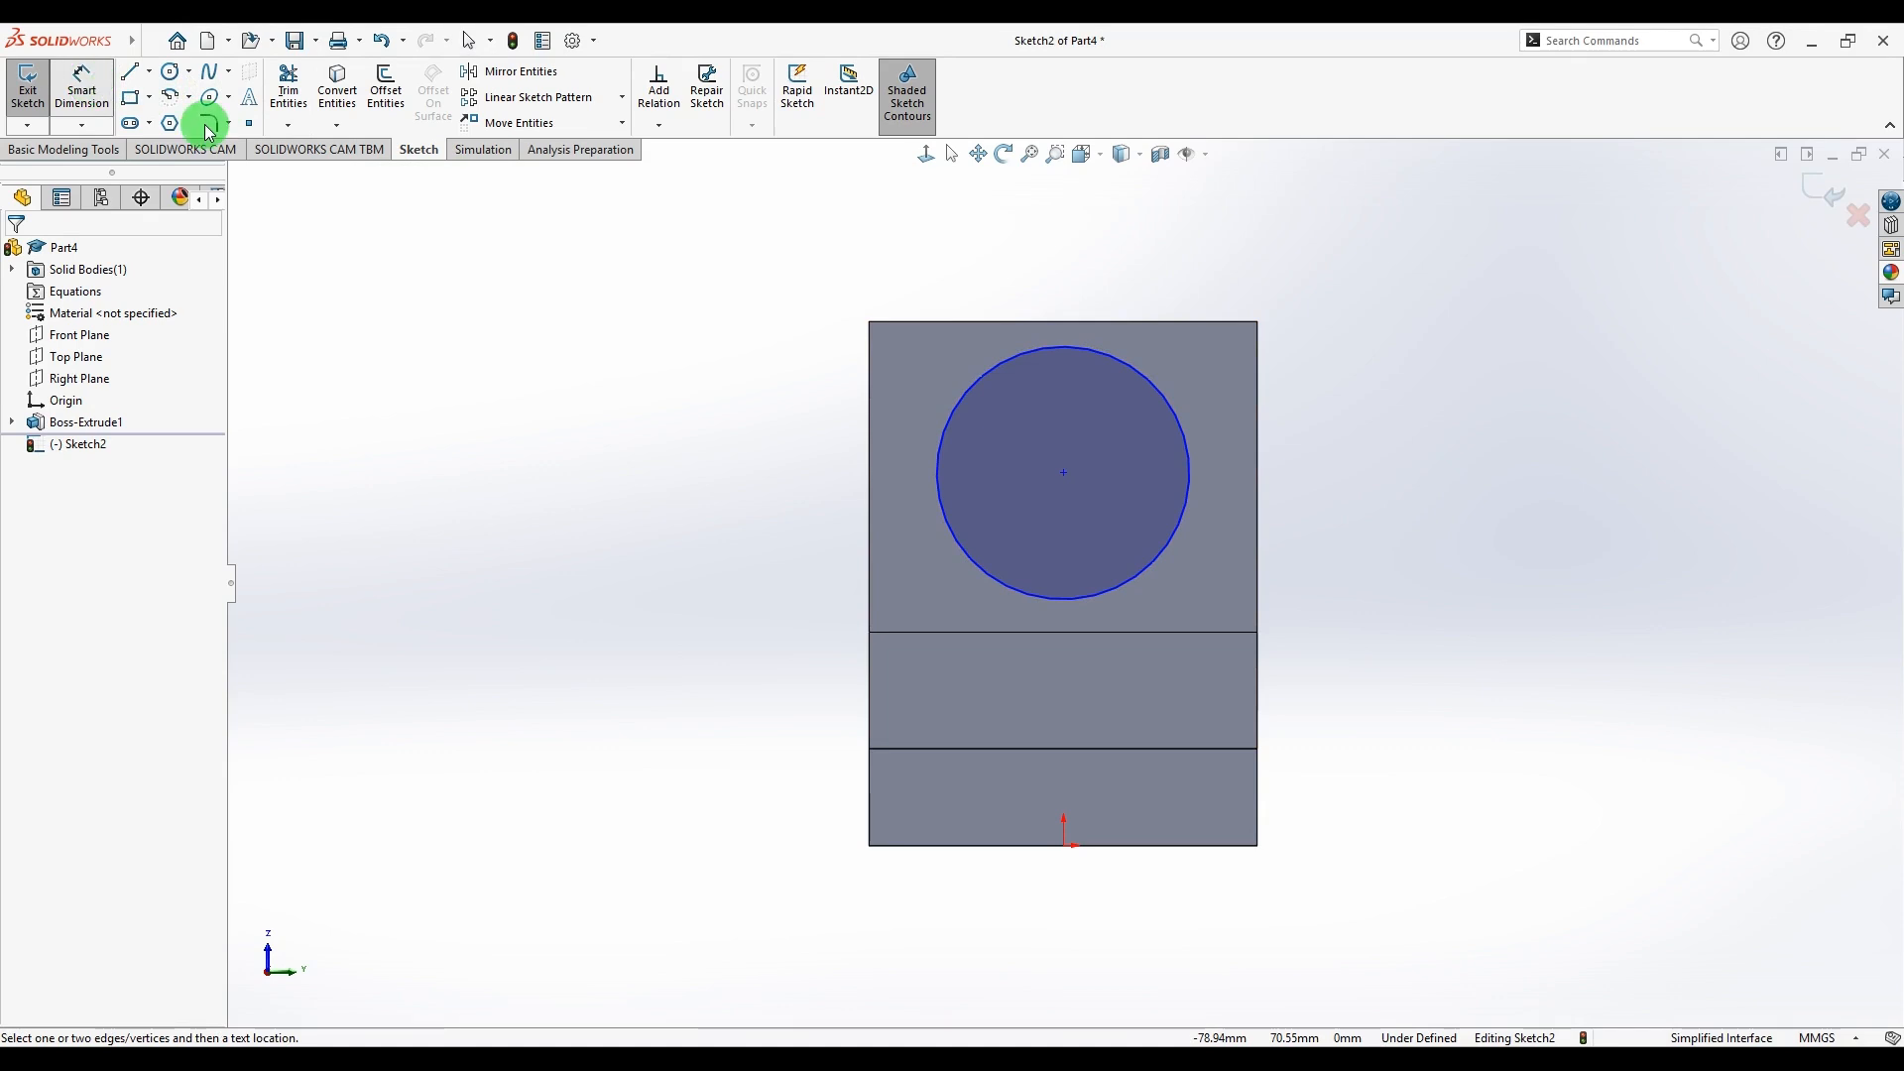
{"action": "left_click", "coordinate": [1176, 410]}
{"action": "left_click", "coordinate": [1345, 298]}
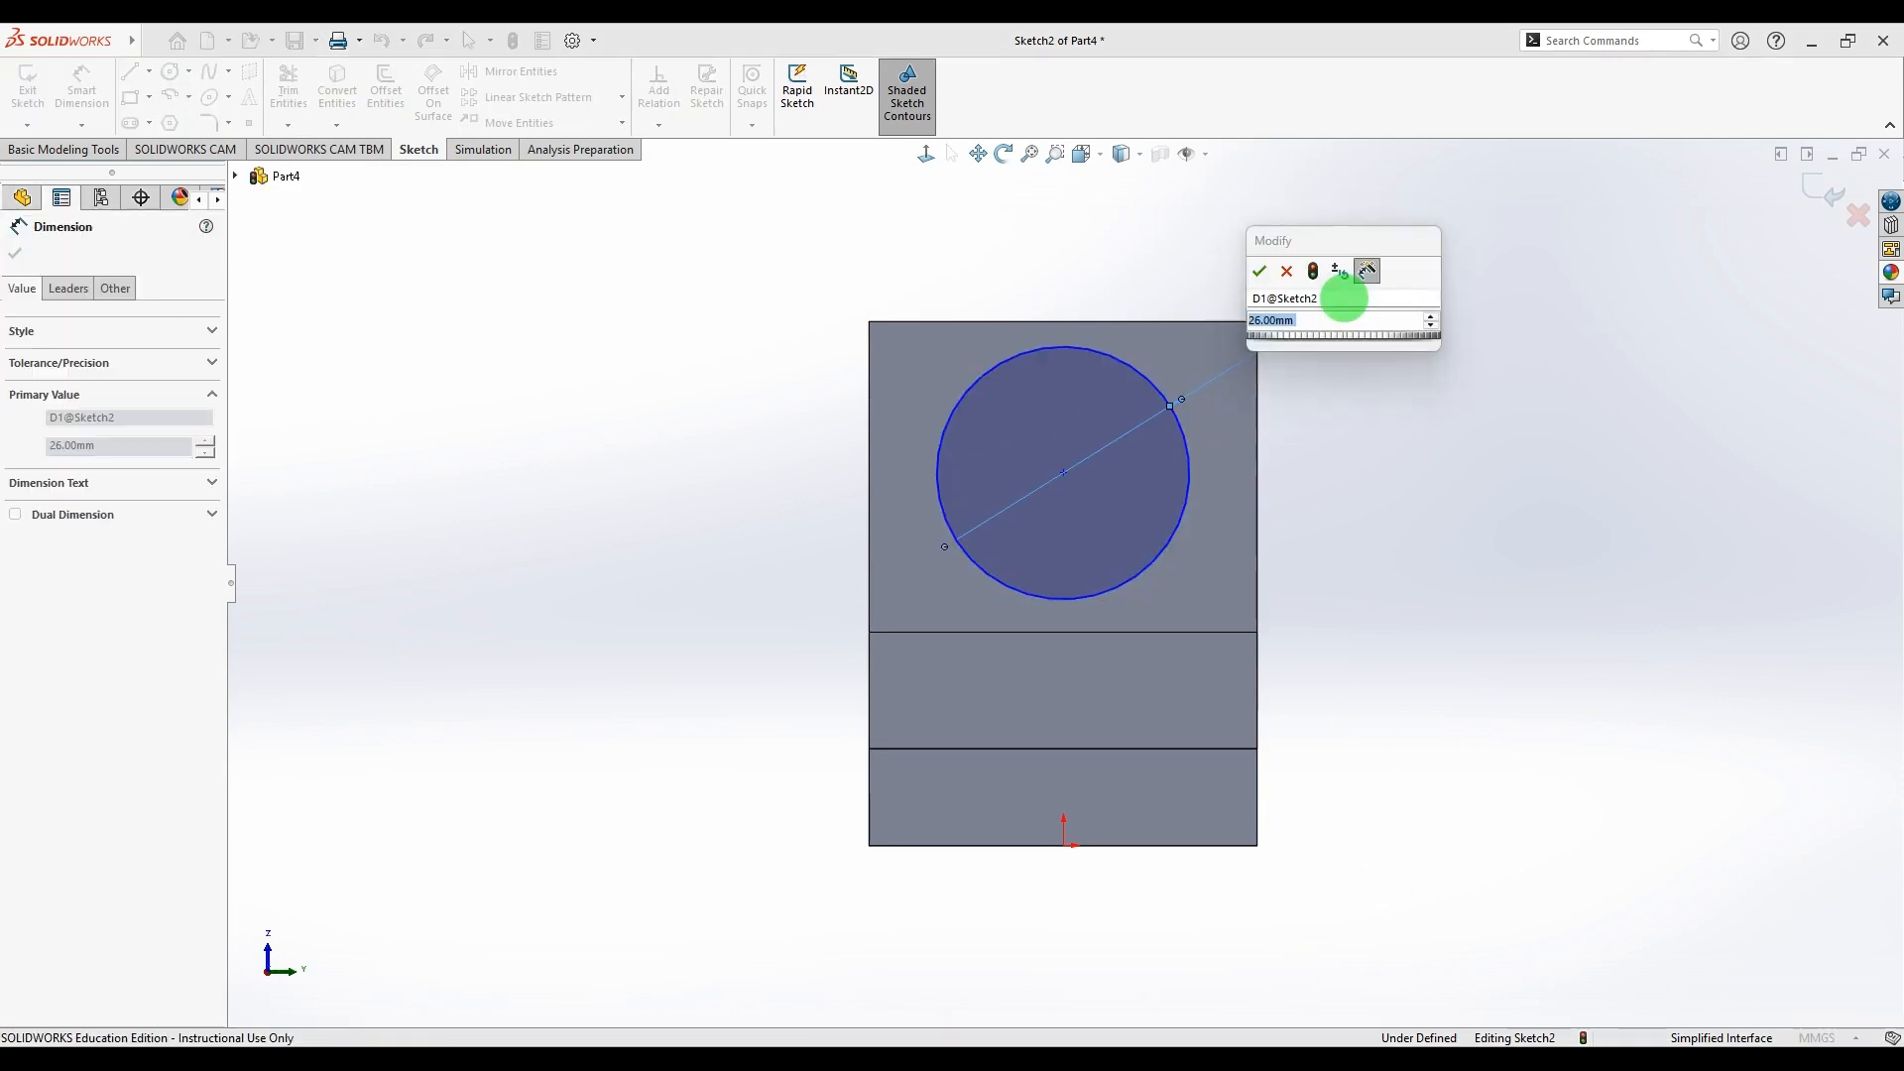
{"action": "key", "text": "Return"}
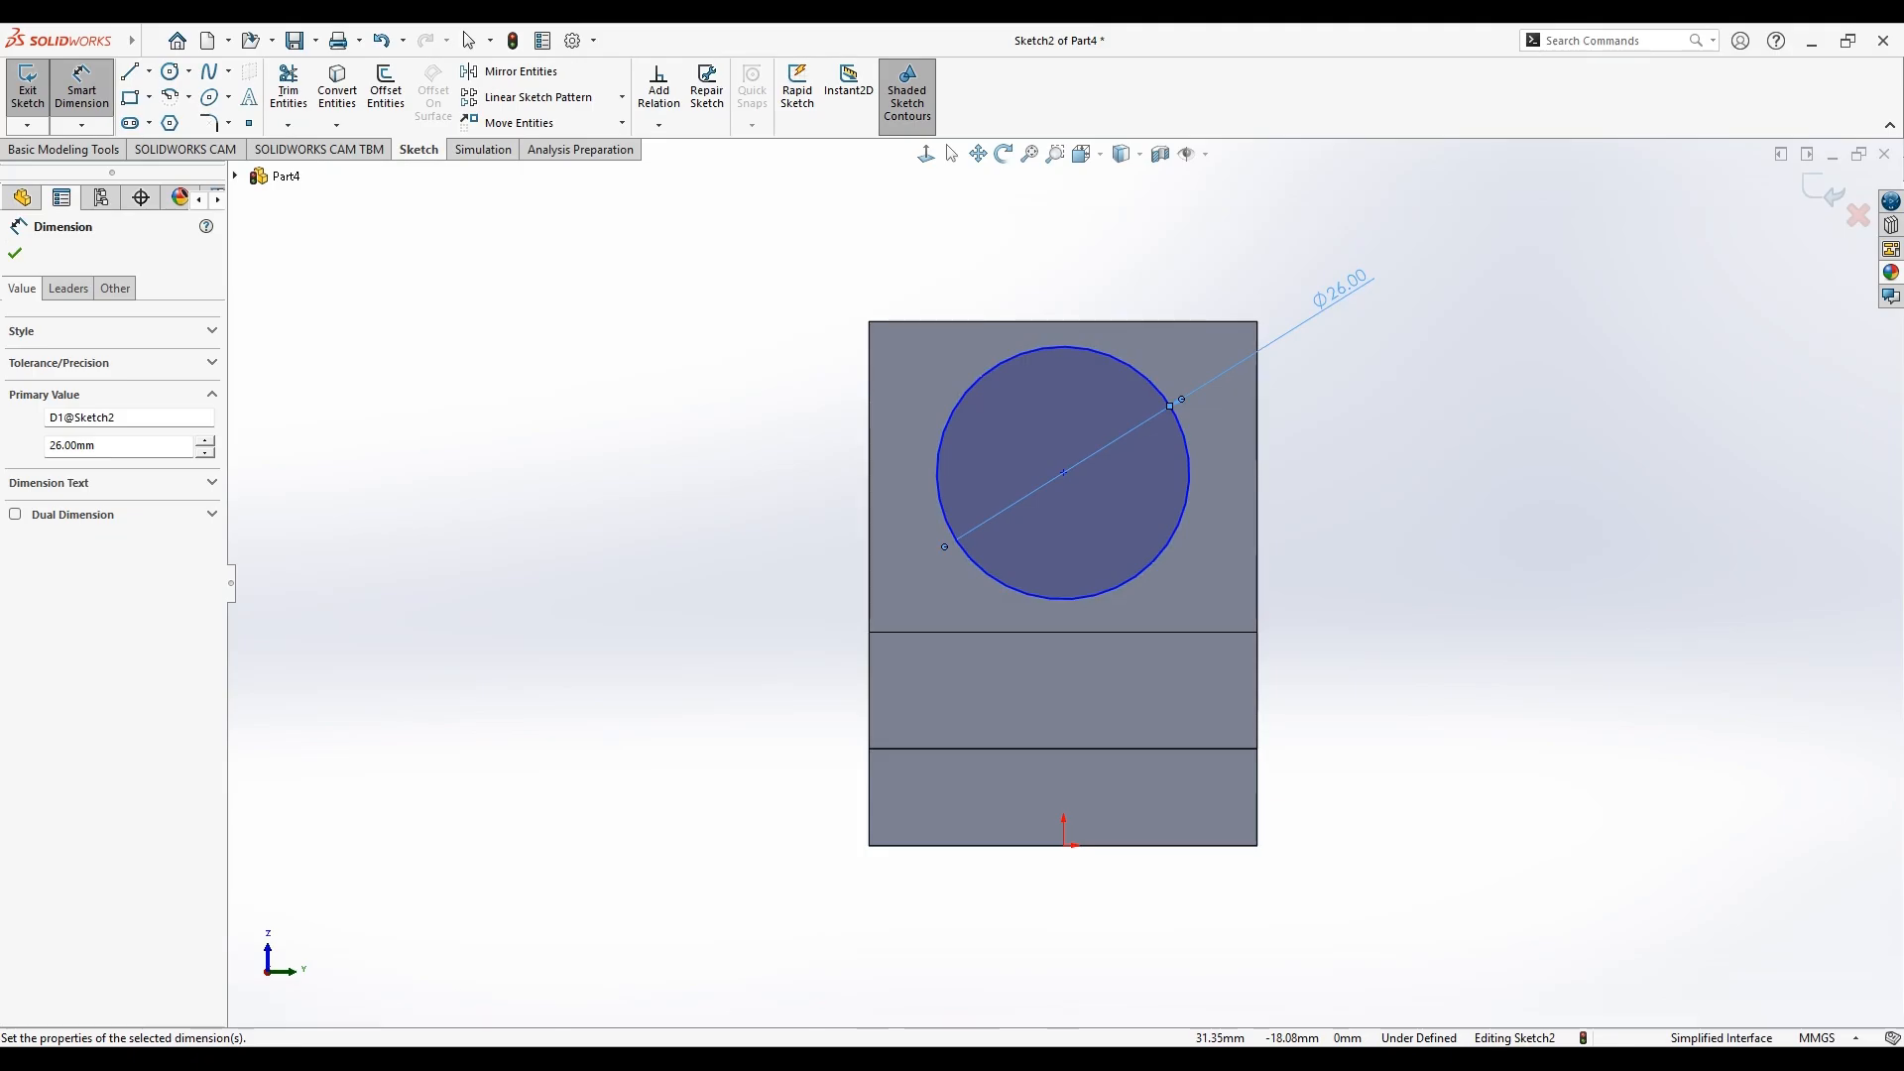
- Following the reference drawing, dimension the circle's centre 24 mm above the edge where the upright meets the floor
{"action": "left_click", "coordinate": [1321, 1046]}
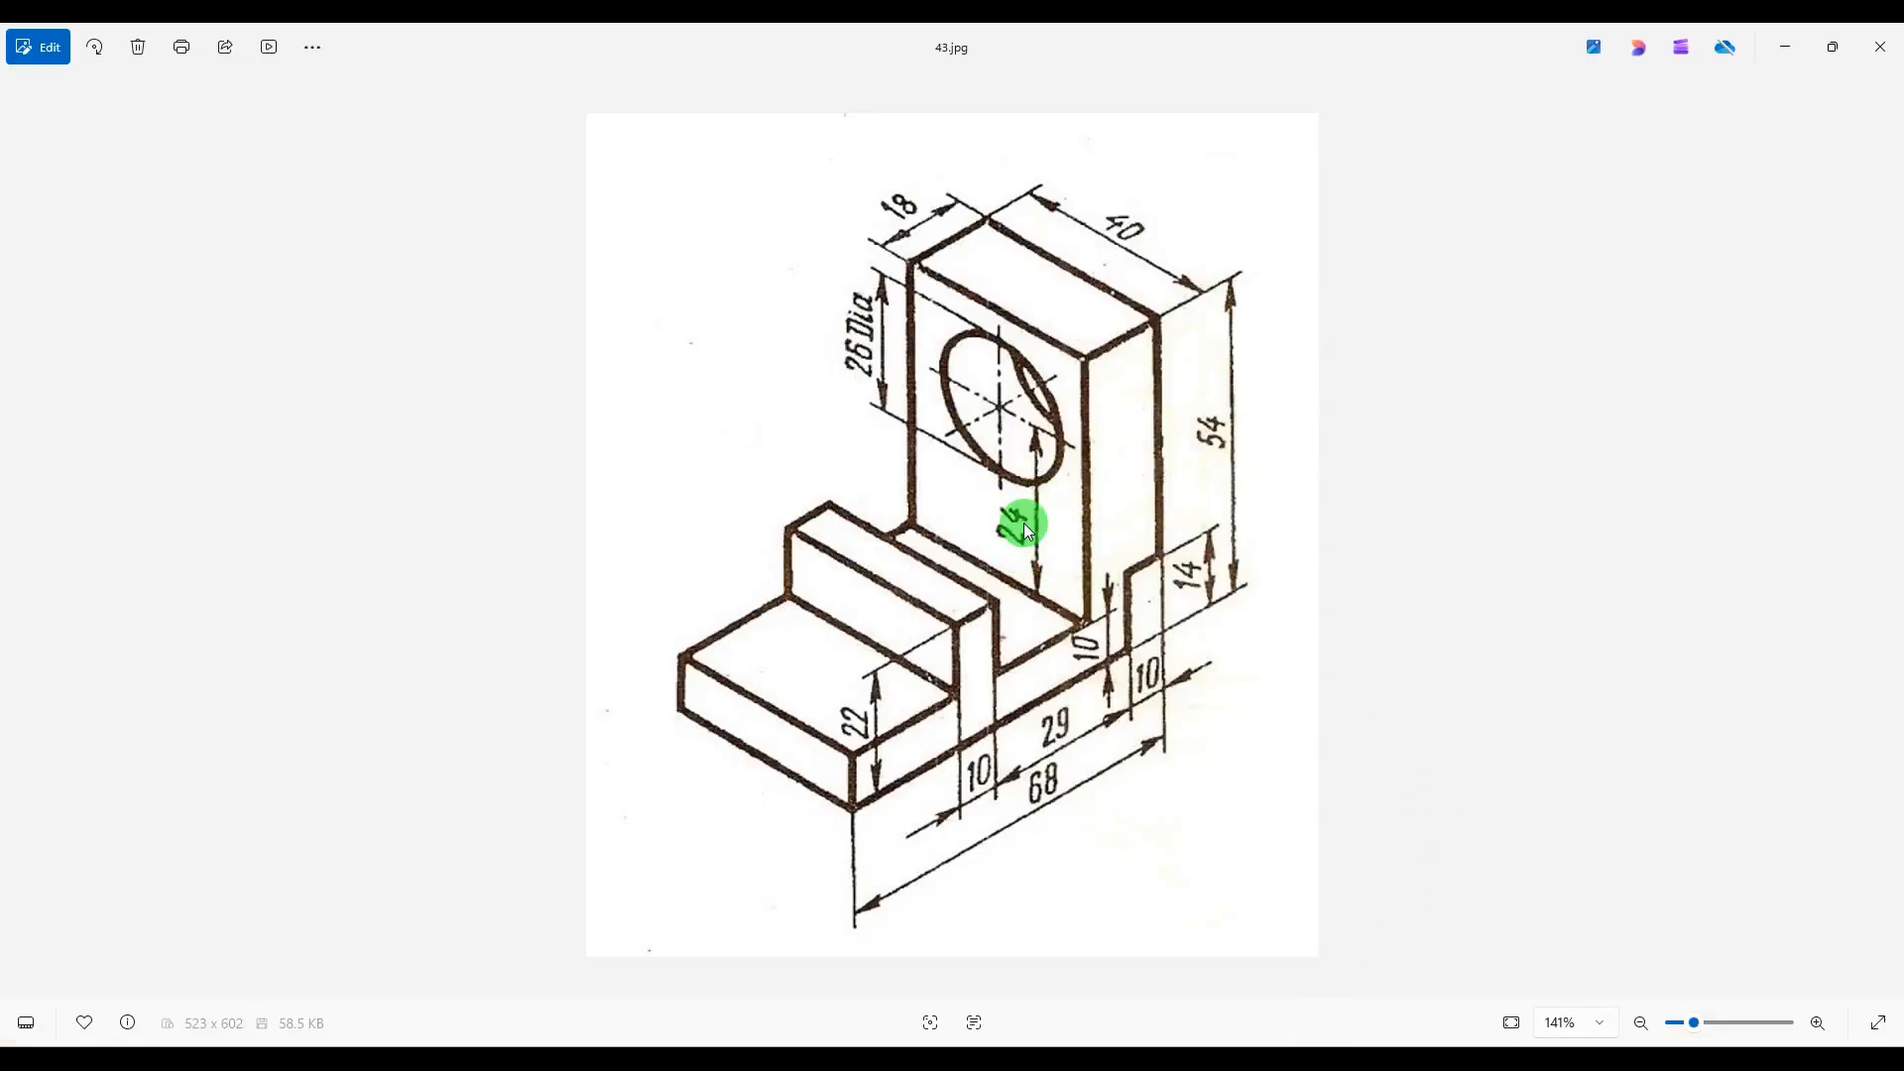
{"action": "left_click", "coordinate": [1322, 1046]}
{"action": "middle_click_drag", "start_coordinate": [1432, 468], "coordinate": [1331, 585]}
{"action": "left_click", "coordinate": [1252, 712]}
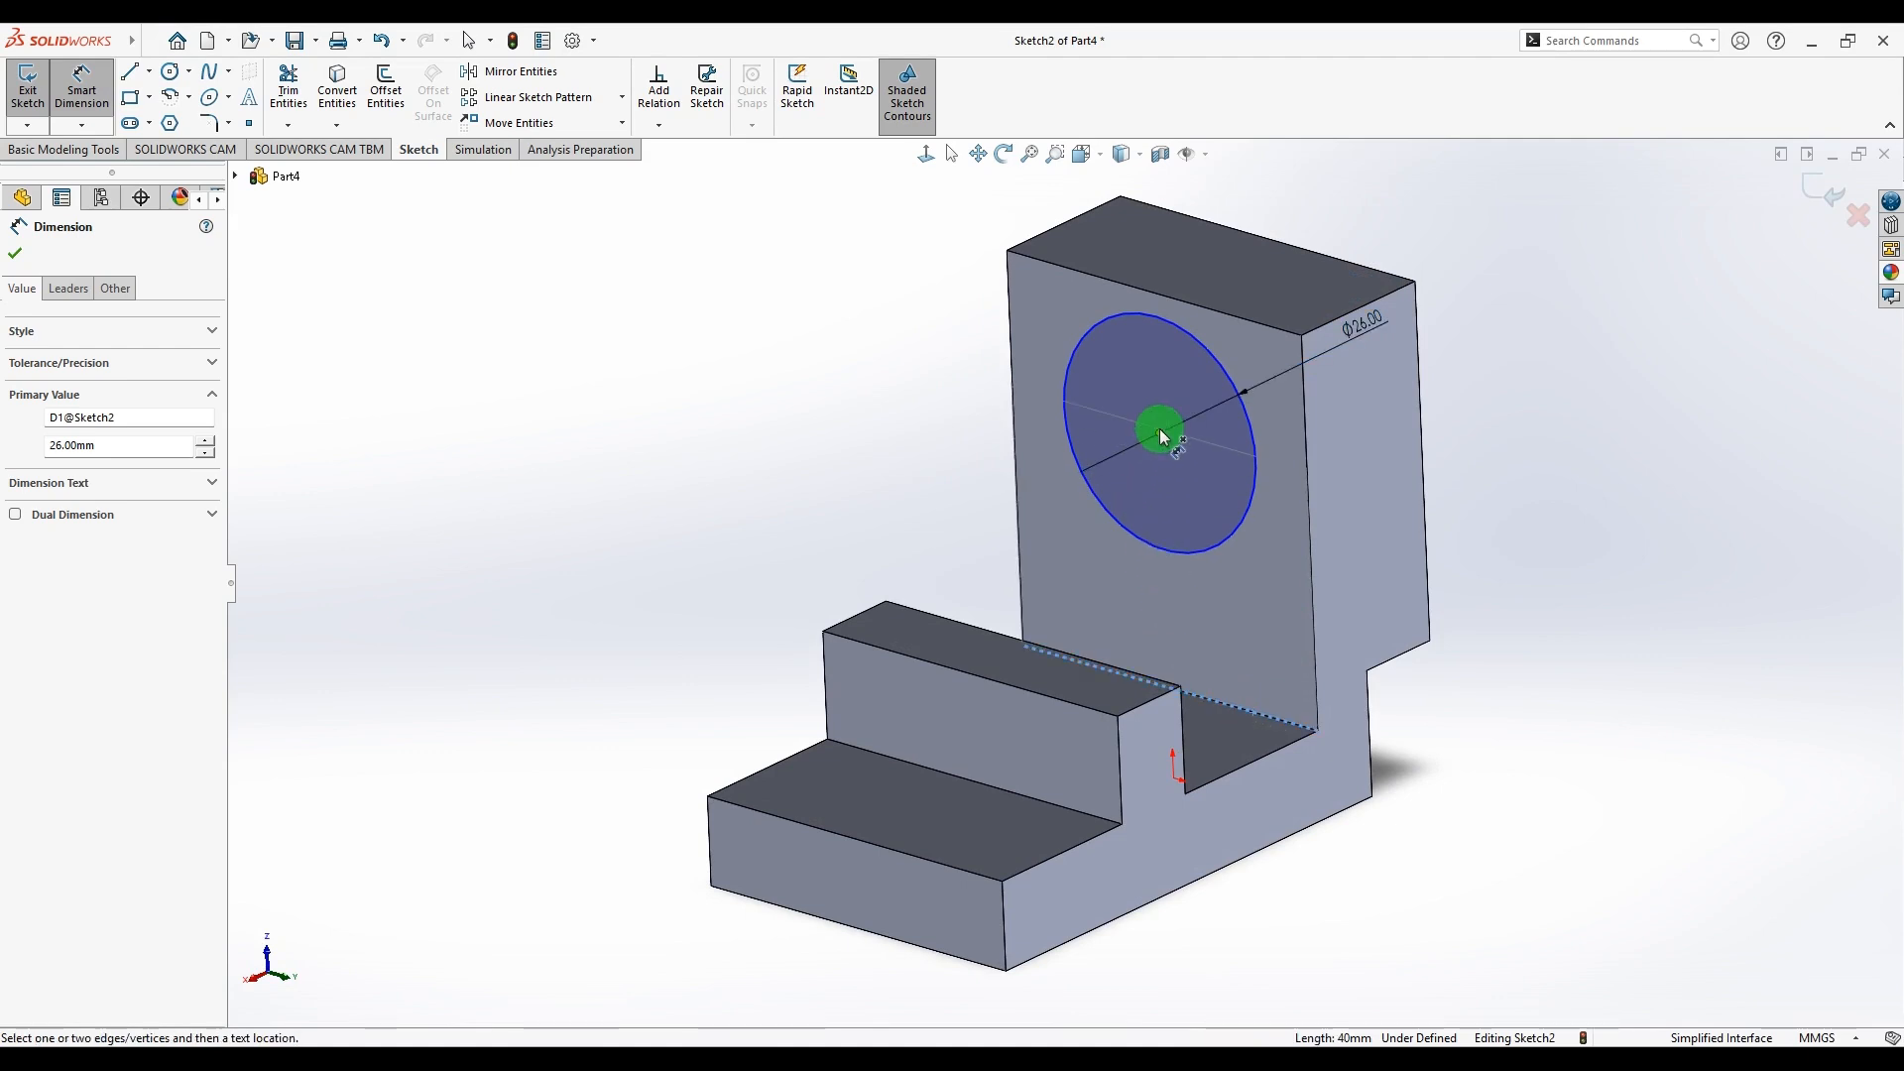
{"action": "left_click", "coordinate": [1160, 433]}
{"action": "left_click", "coordinate": [1536, 612]}
{"action": "type", "text": "24"}
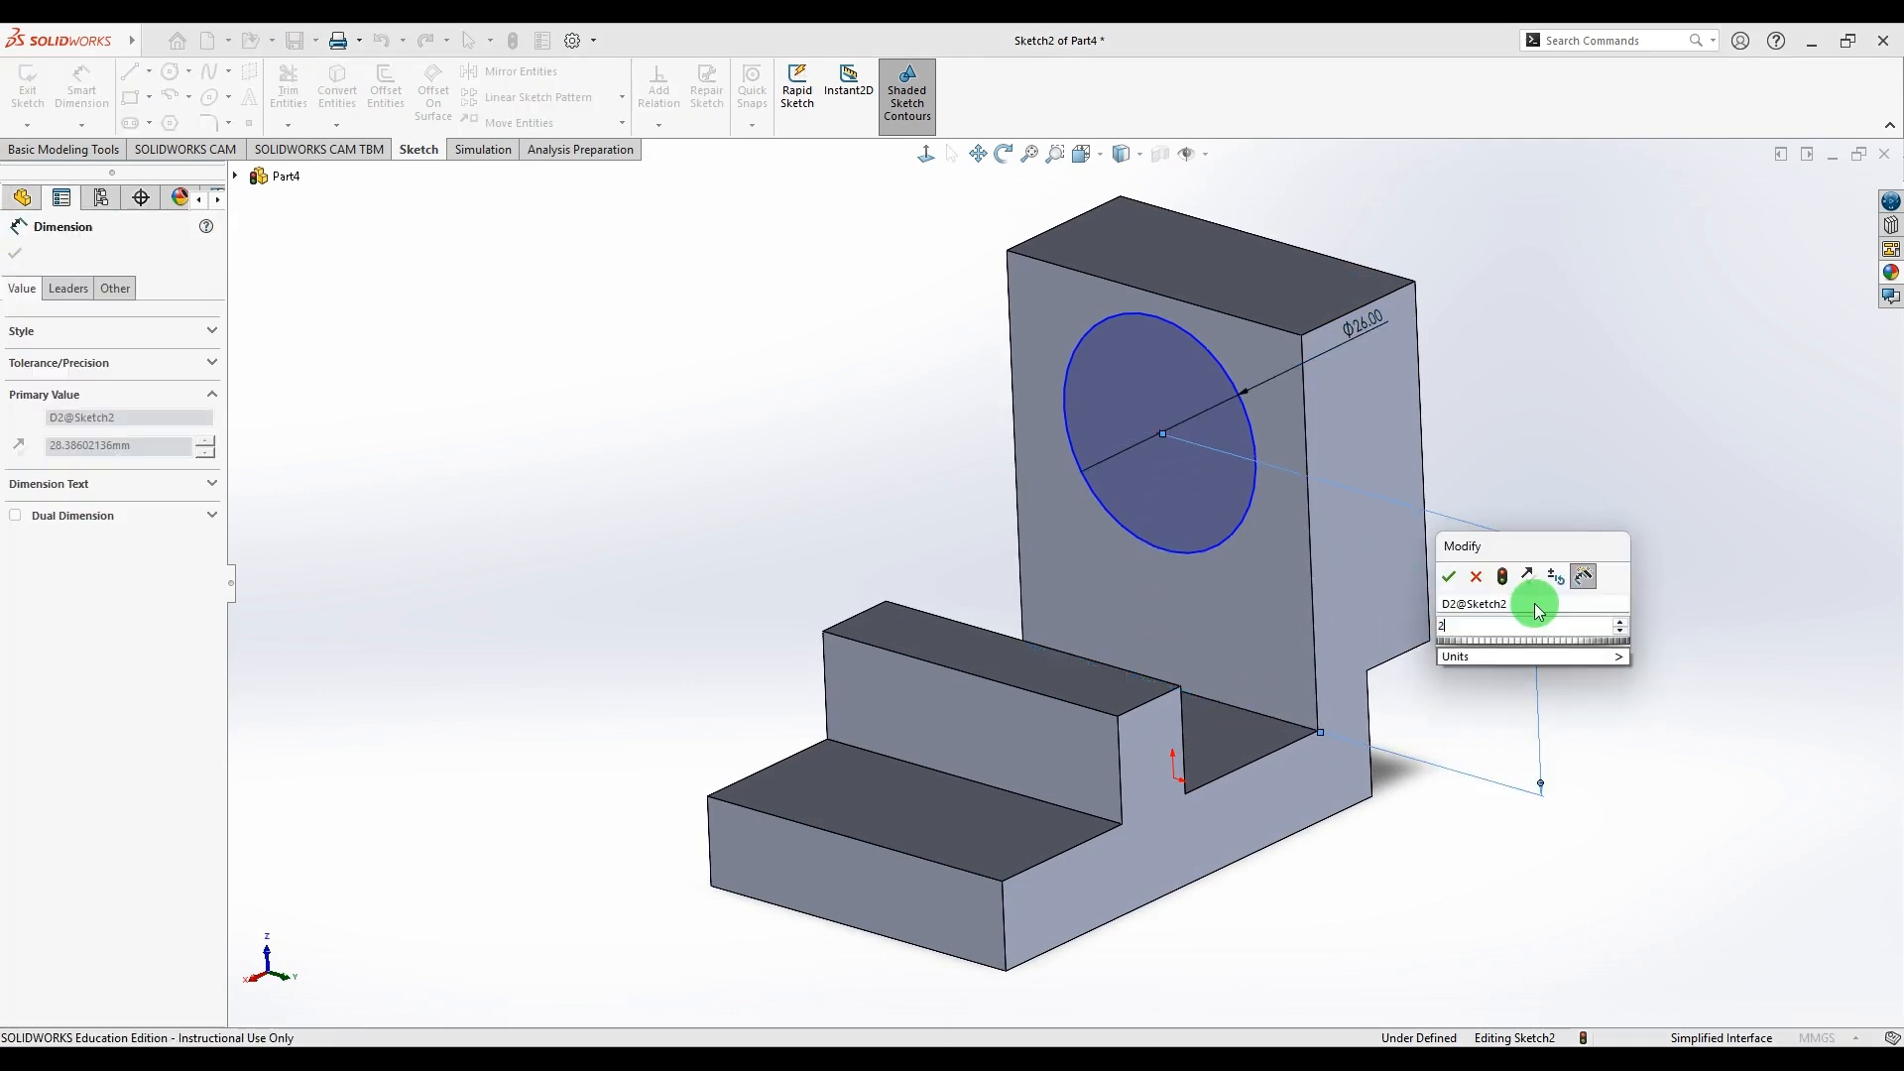
{"action": "key", "text": "Return"}
- Dimension the circle's centre 20 mm from the left vertical edge of the upright's front face
{"action": "middle_click_drag", "start_coordinate": [1641, 502], "coordinate": [1688, 441]}
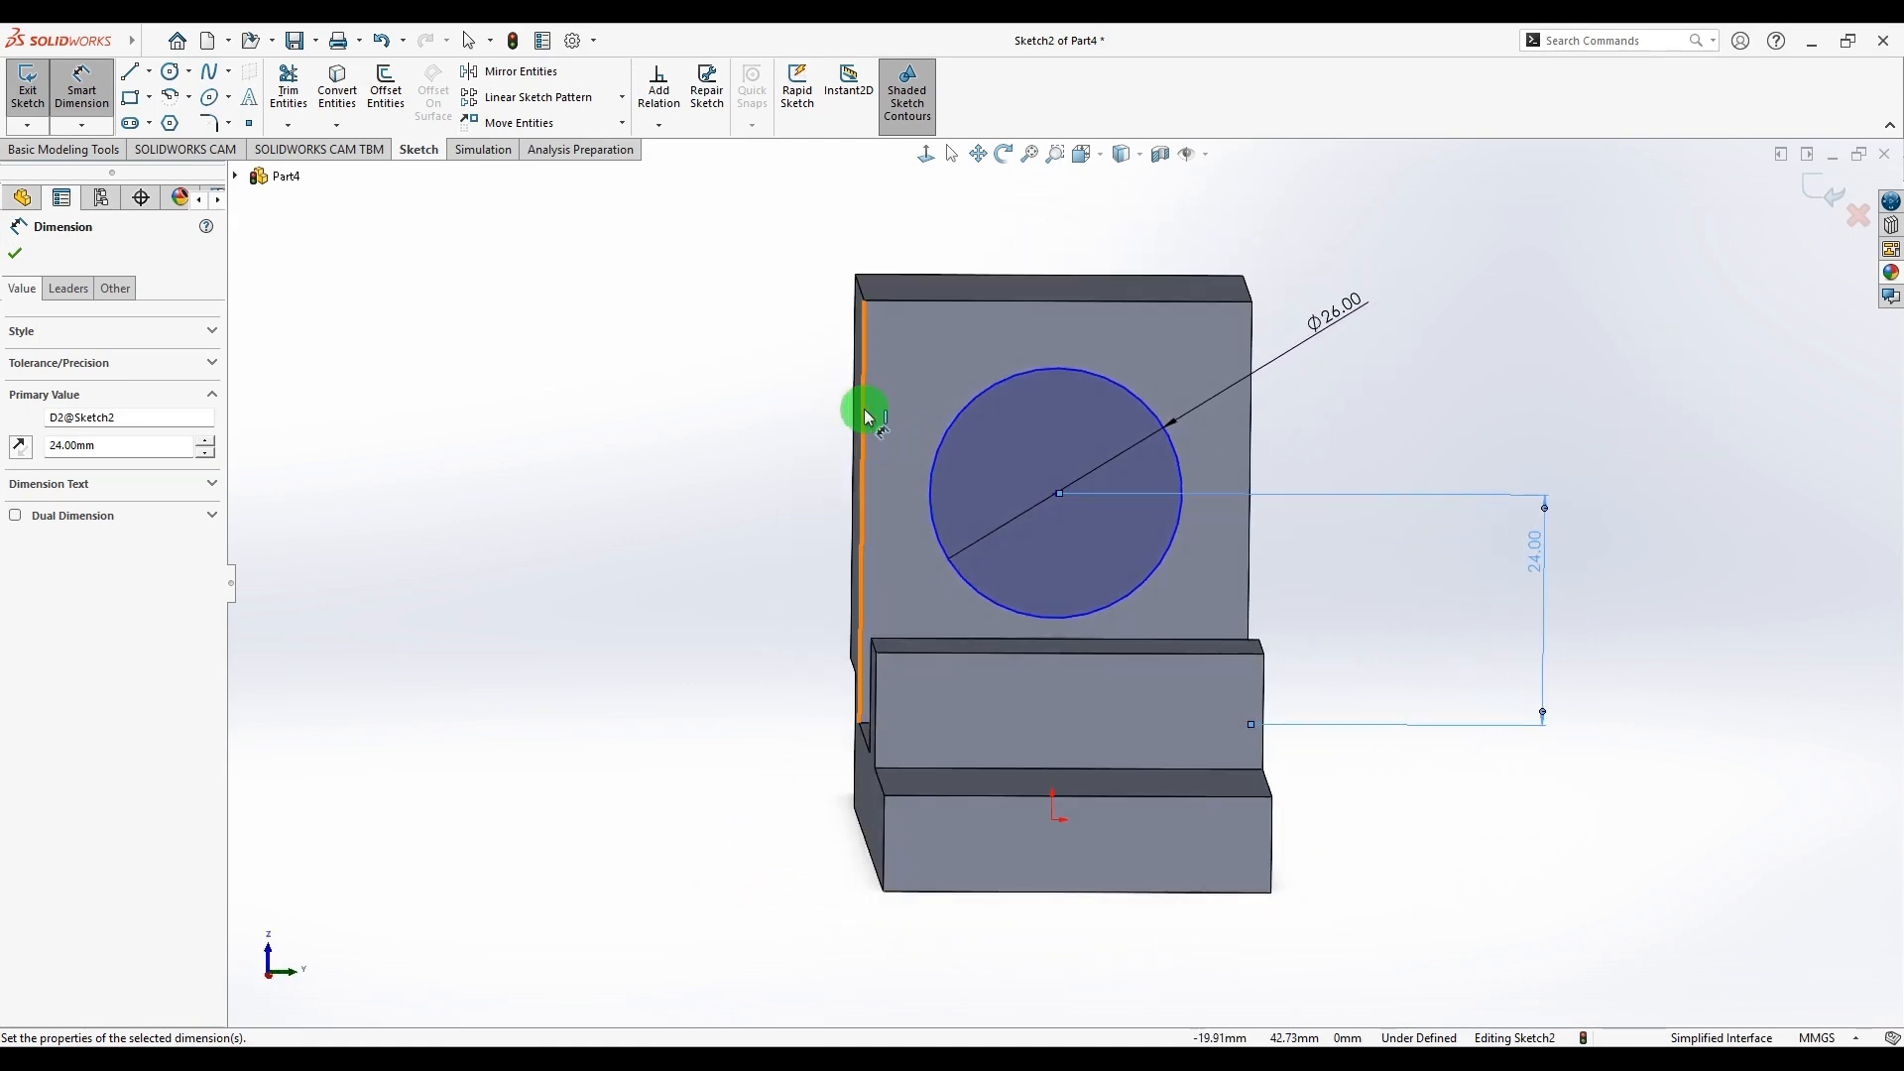
{"action": "left_click", "coordinate": [866, 417]}
{"action": "left_click", "coordinate": [1039, 507]}
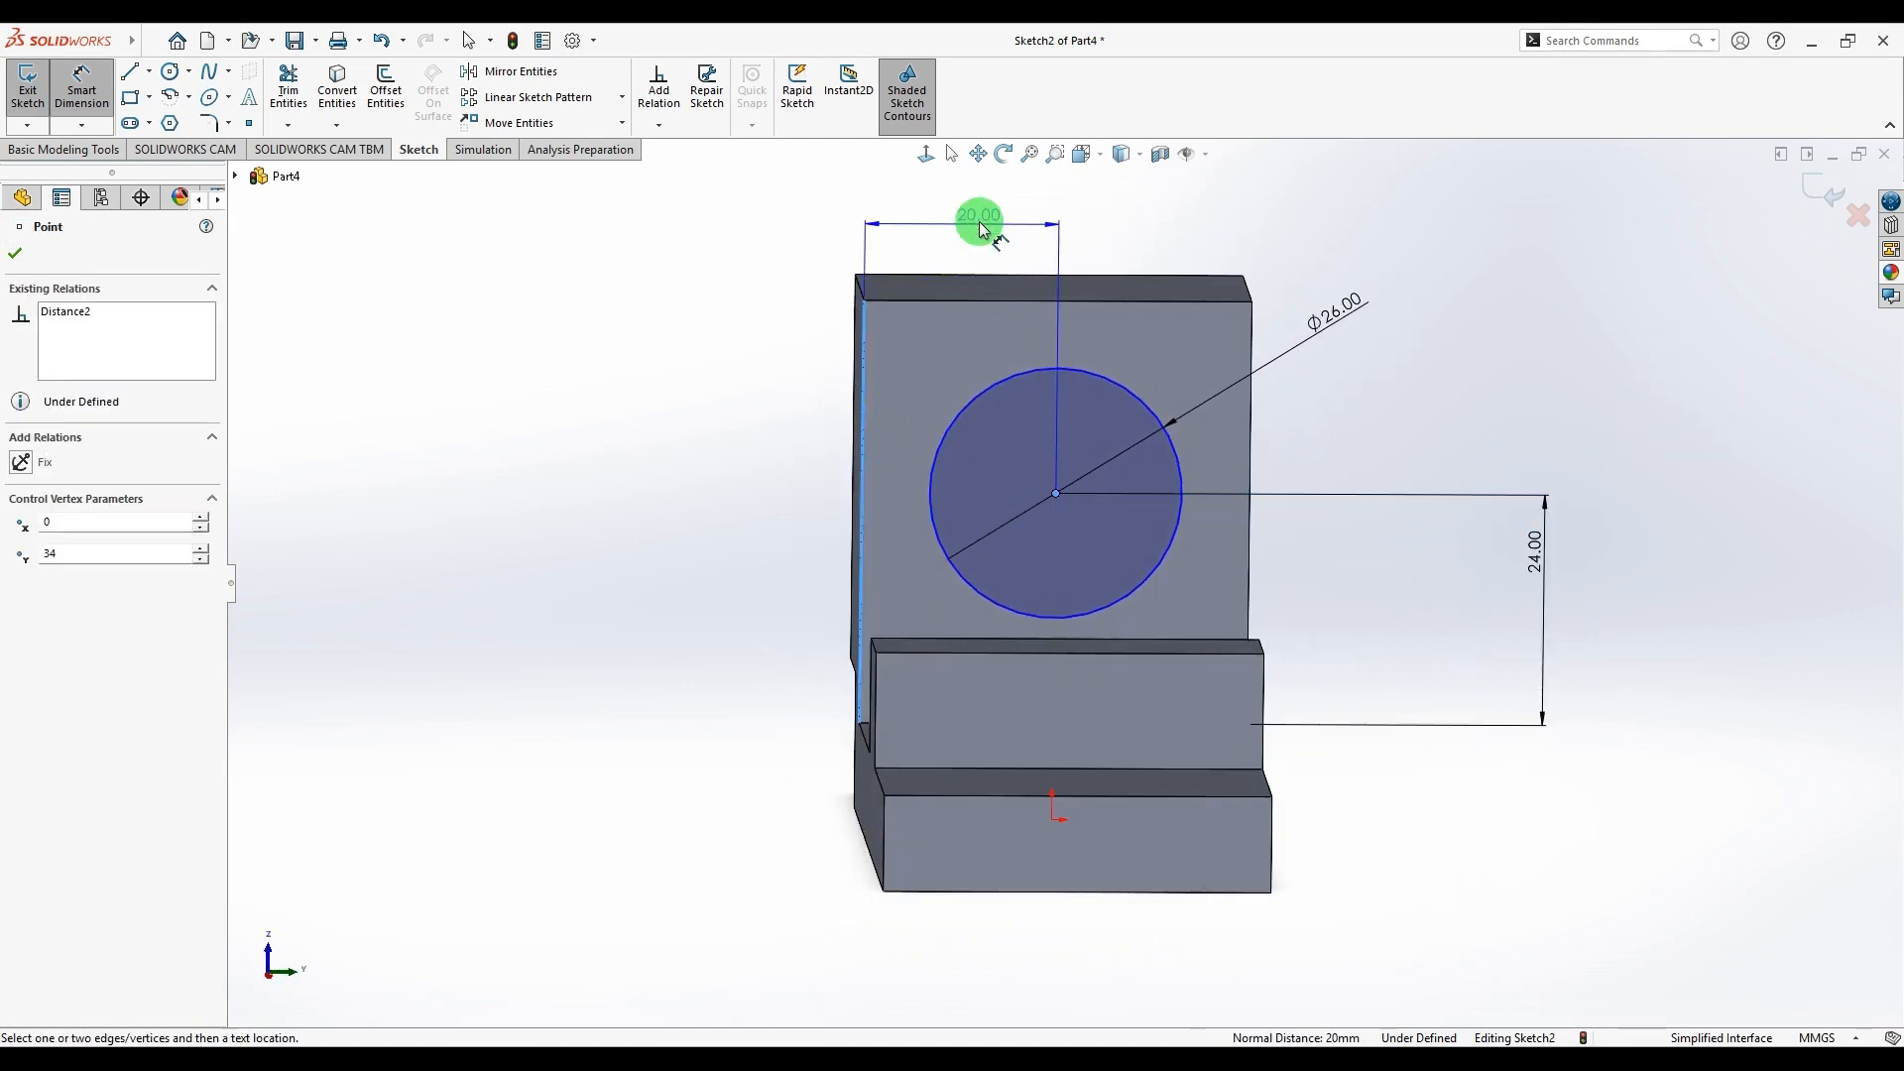
{"action": "left_click", "coordinate": [978, 210]}
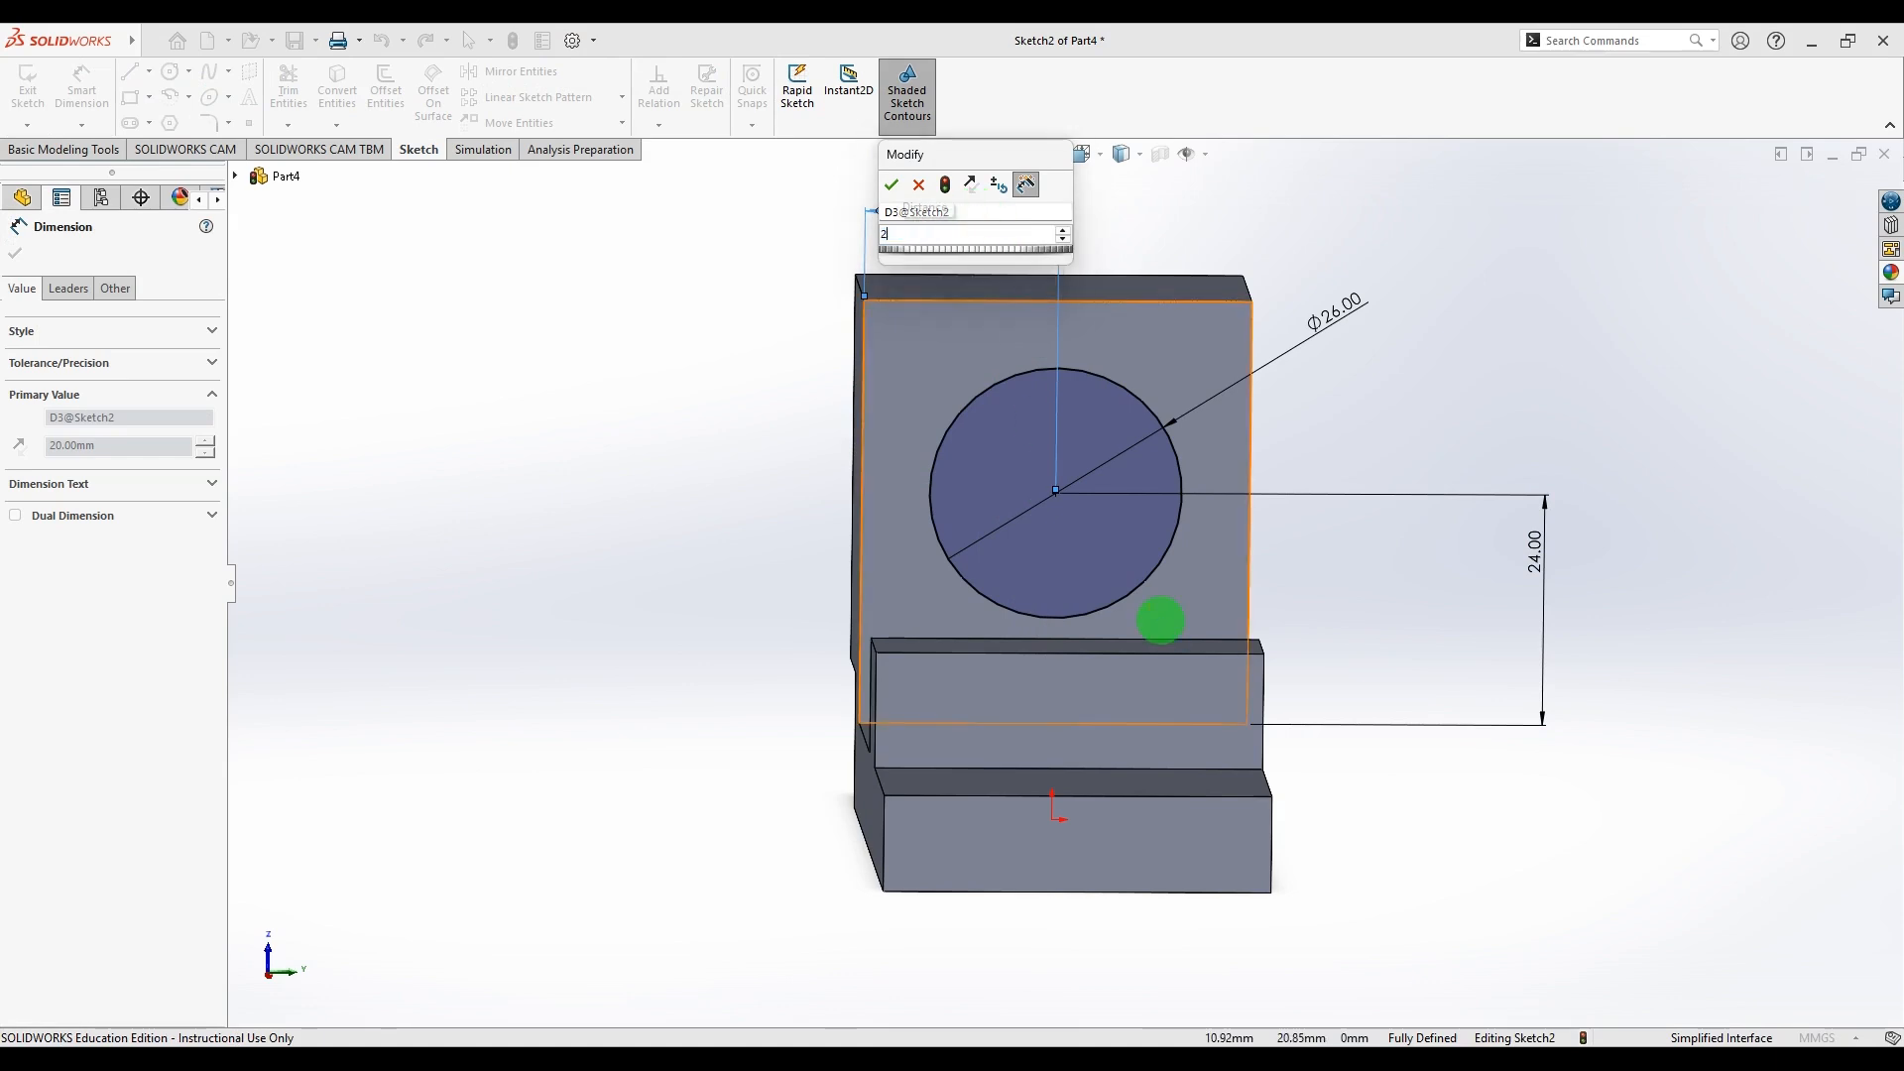
{"action": "key", "text": "Return"}
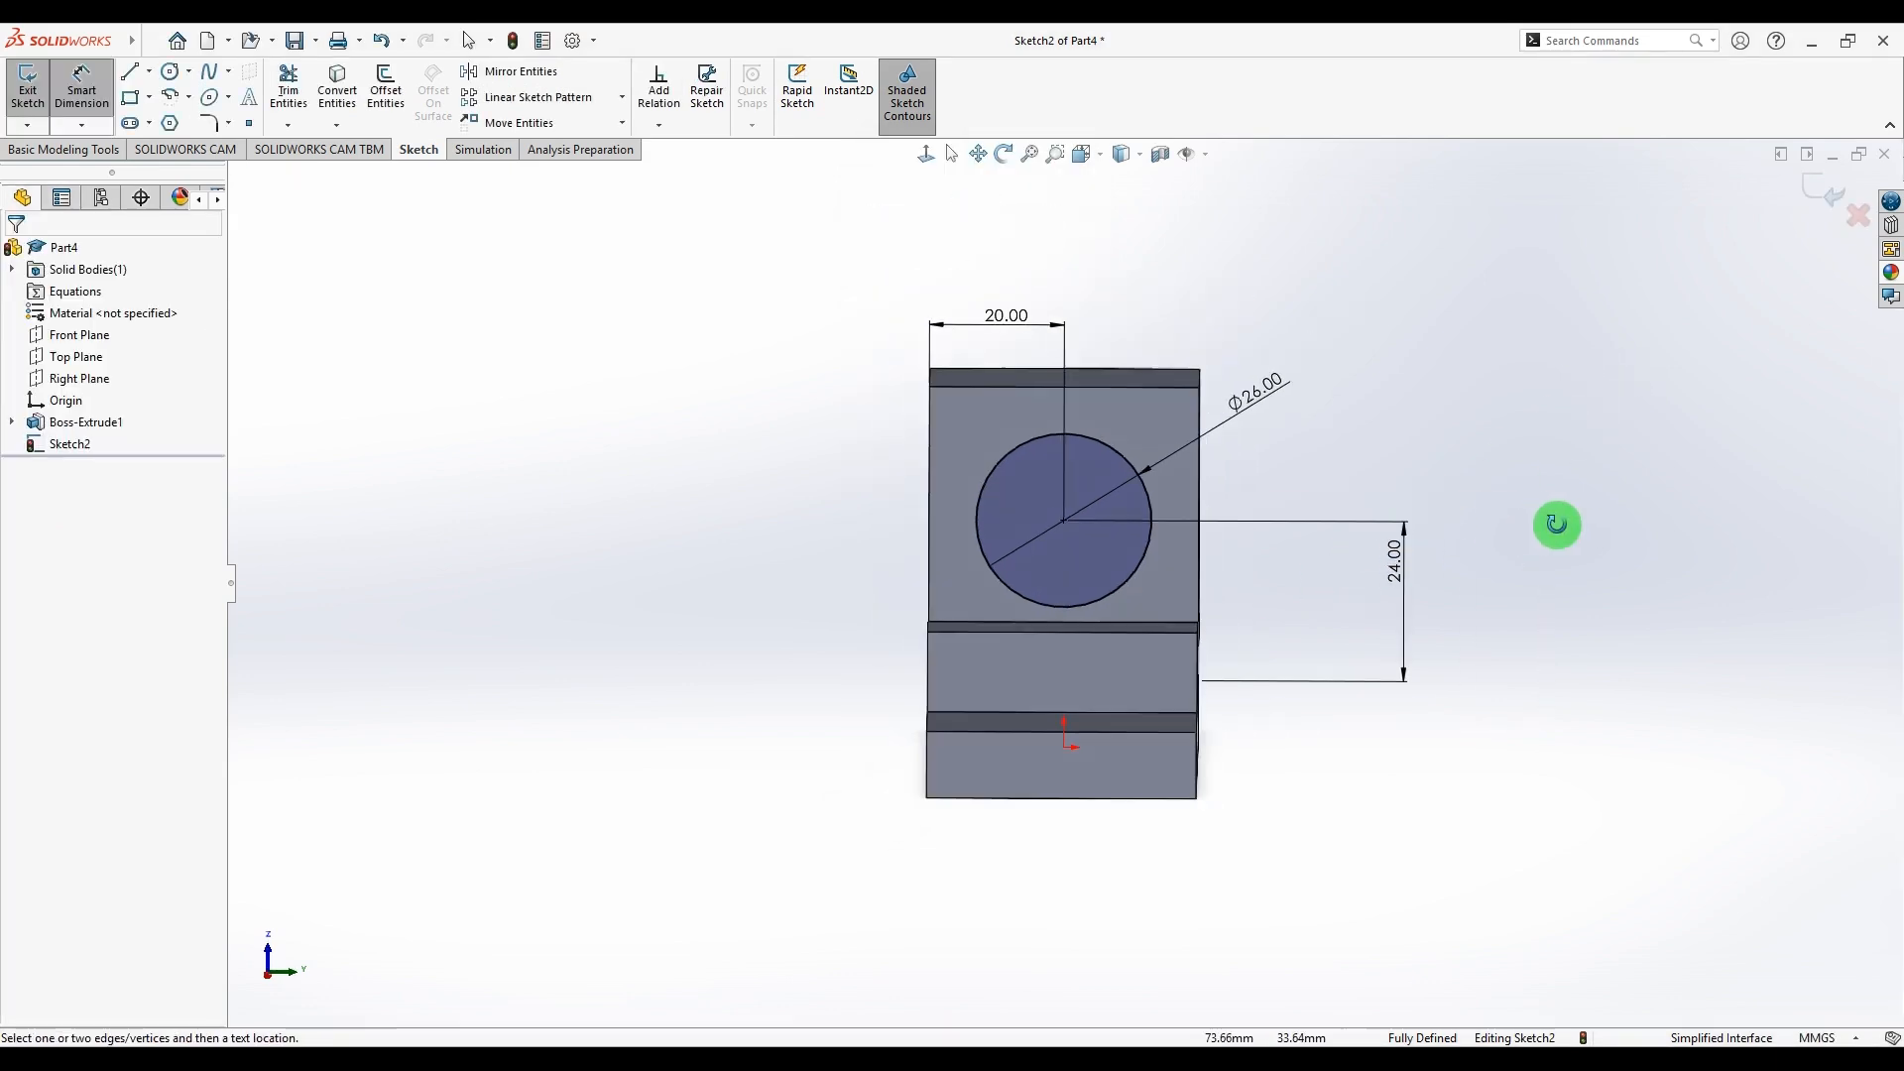
- Finish the circle sketch and cut it through the upright with an Extruded Cut set to Up To Next
{"action": "middle_click_drag", "start_coordinate": [1556, 519], "coordinate": [1488, 608]}
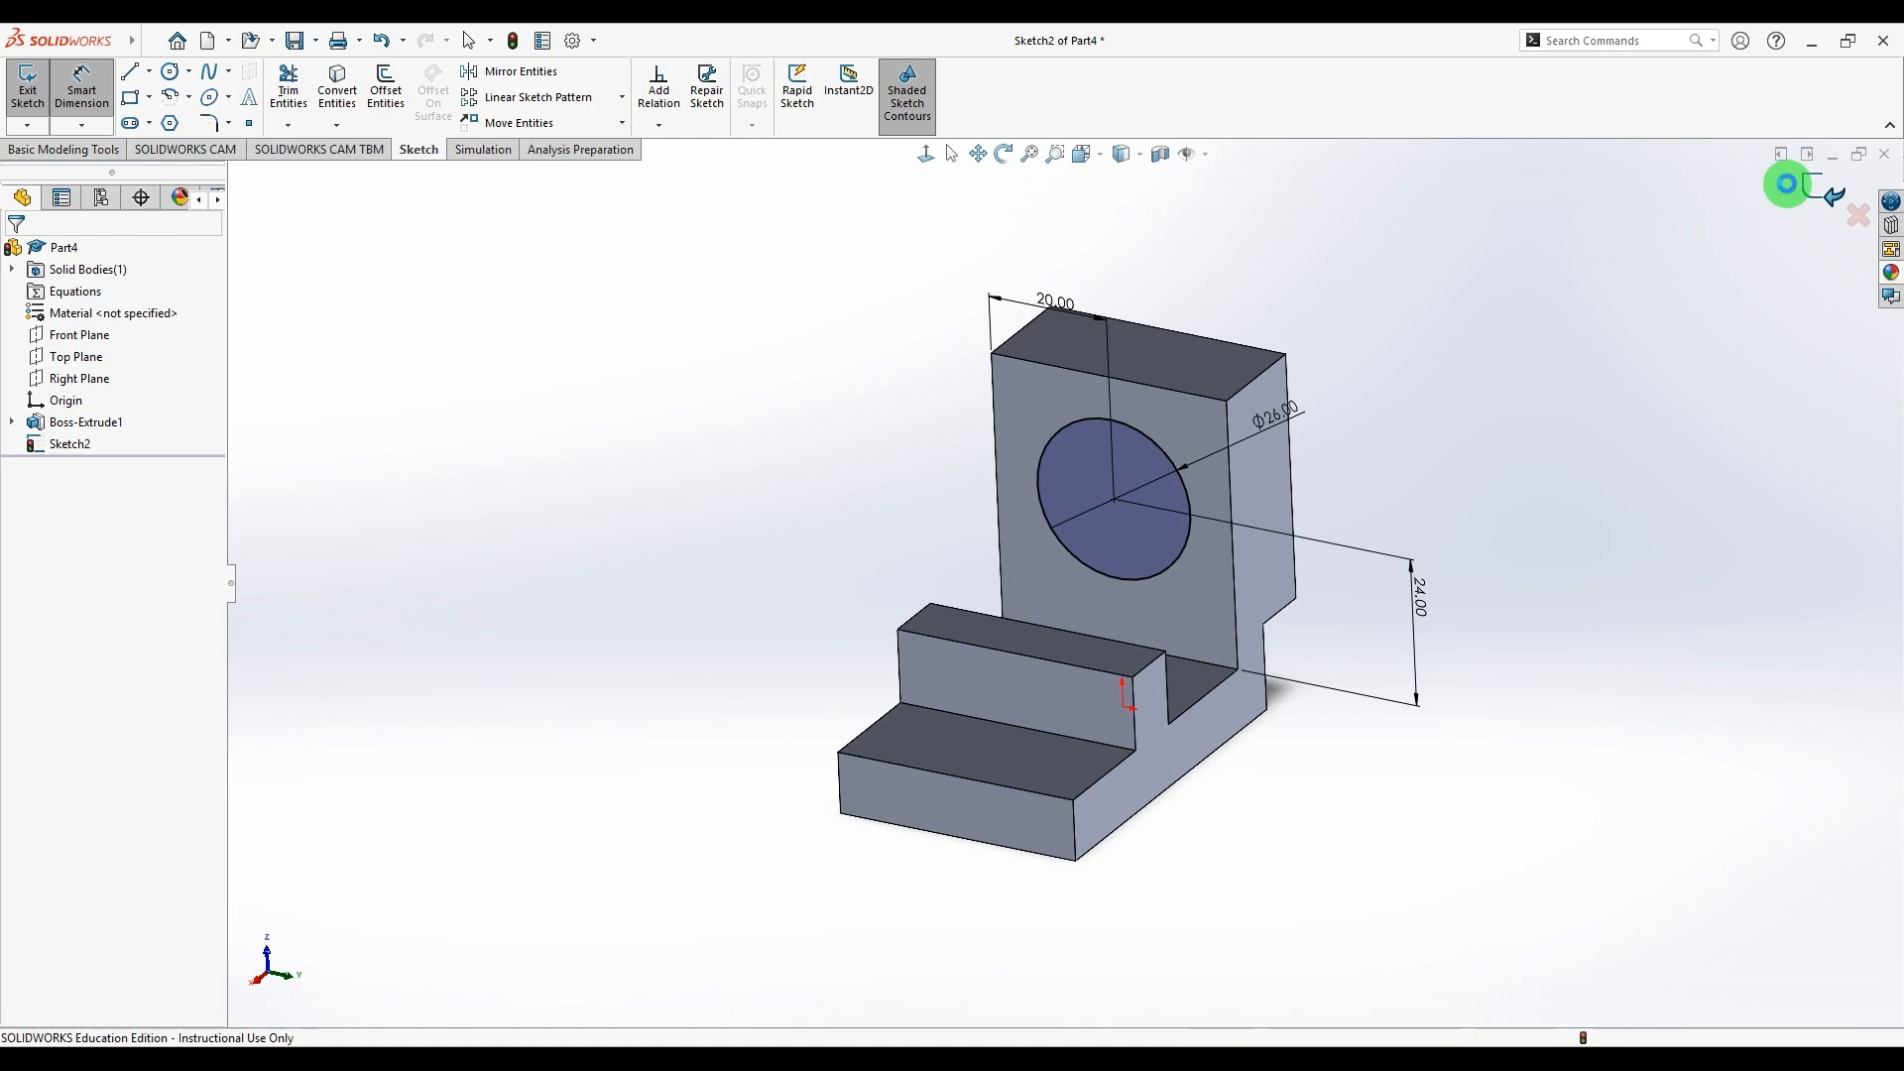
{"action": "left_click", "coordinate": [1823, 193]}
{"action": "mouse_move", "coordinate": [880, 489]}
{"action": "middle_mouse_down"}
{"action": "mouse_move", "coordinate": [1322, 569]}
{"action": "mouse_move", "coordinate": [1307, 665]}
{"action": "mouse_move", "coordinate": [1276, 549]}
{"action": "mouse_move", "coordinate": [1024, 531]}
{"action": "middle_mouse_up"}
{"action": "left_click", "coordinate": [898, 100]}
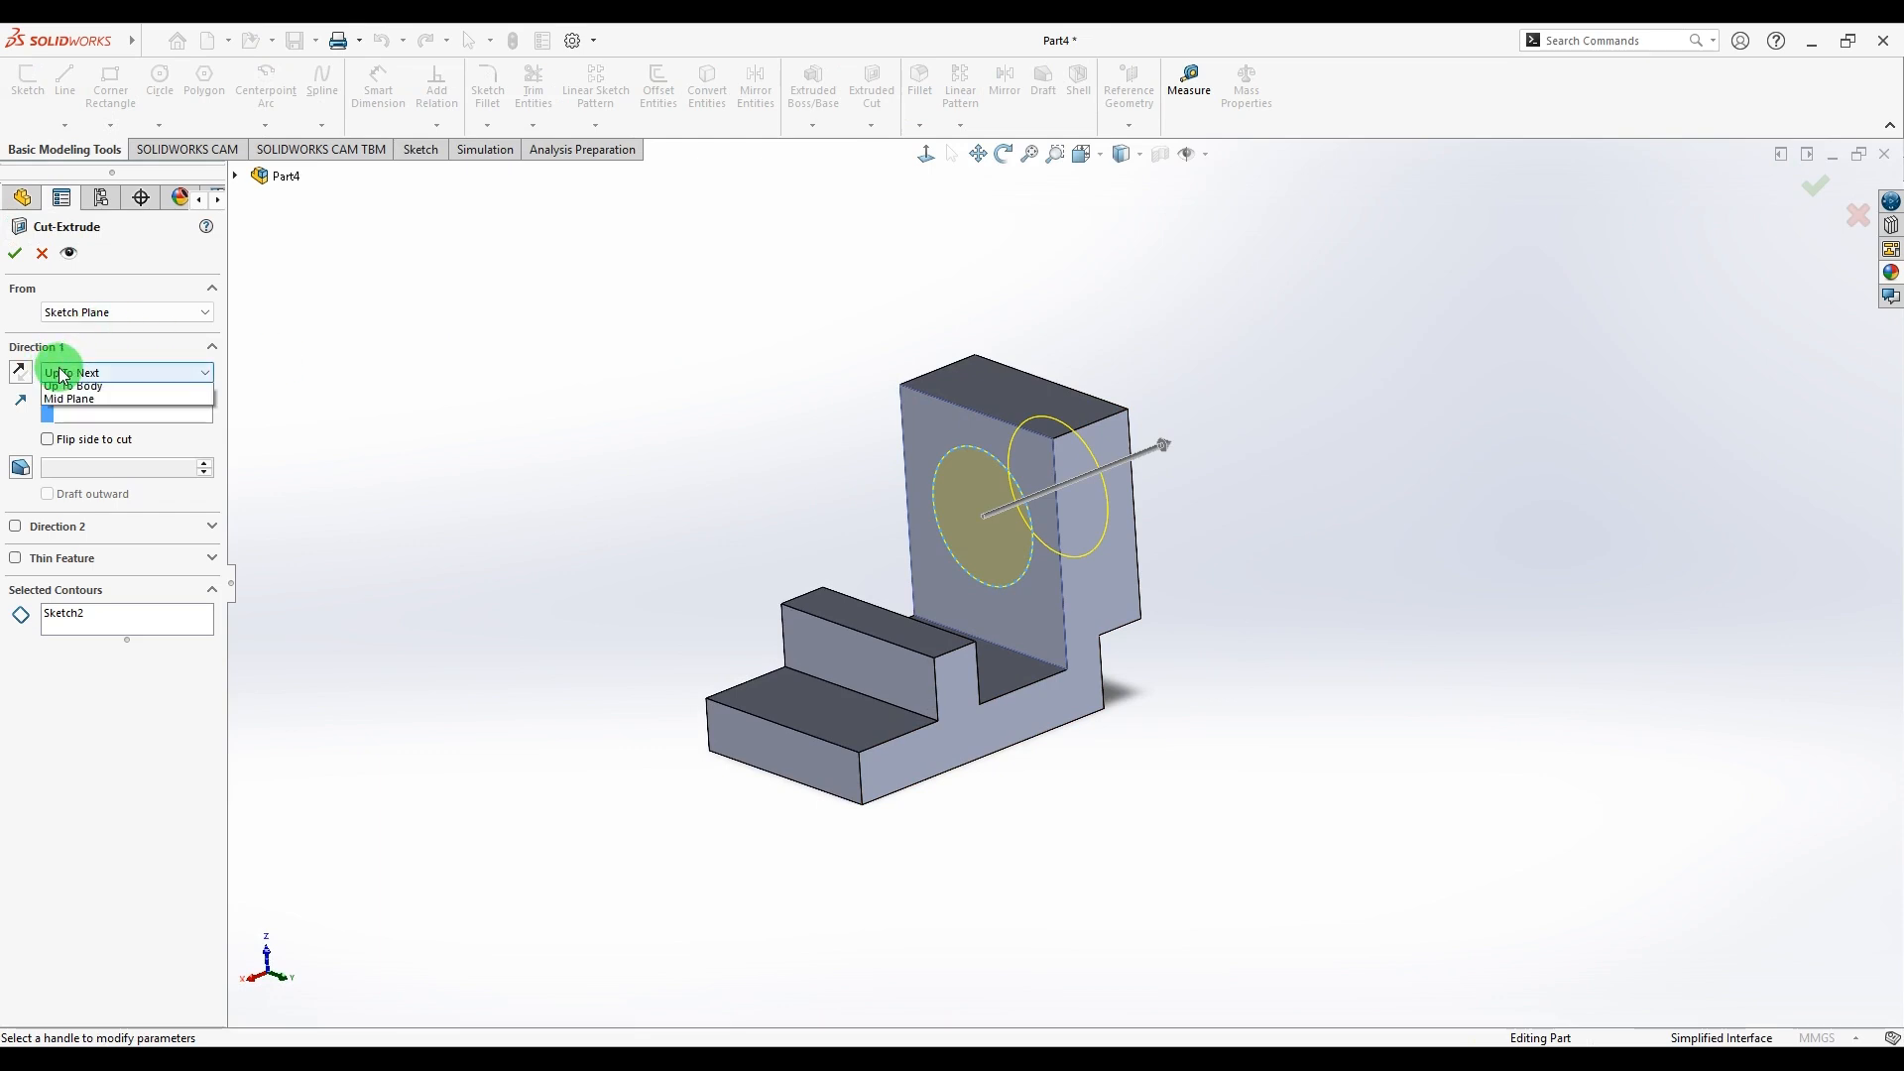
{"action": "left_click", "coordinate": [95, 373]}
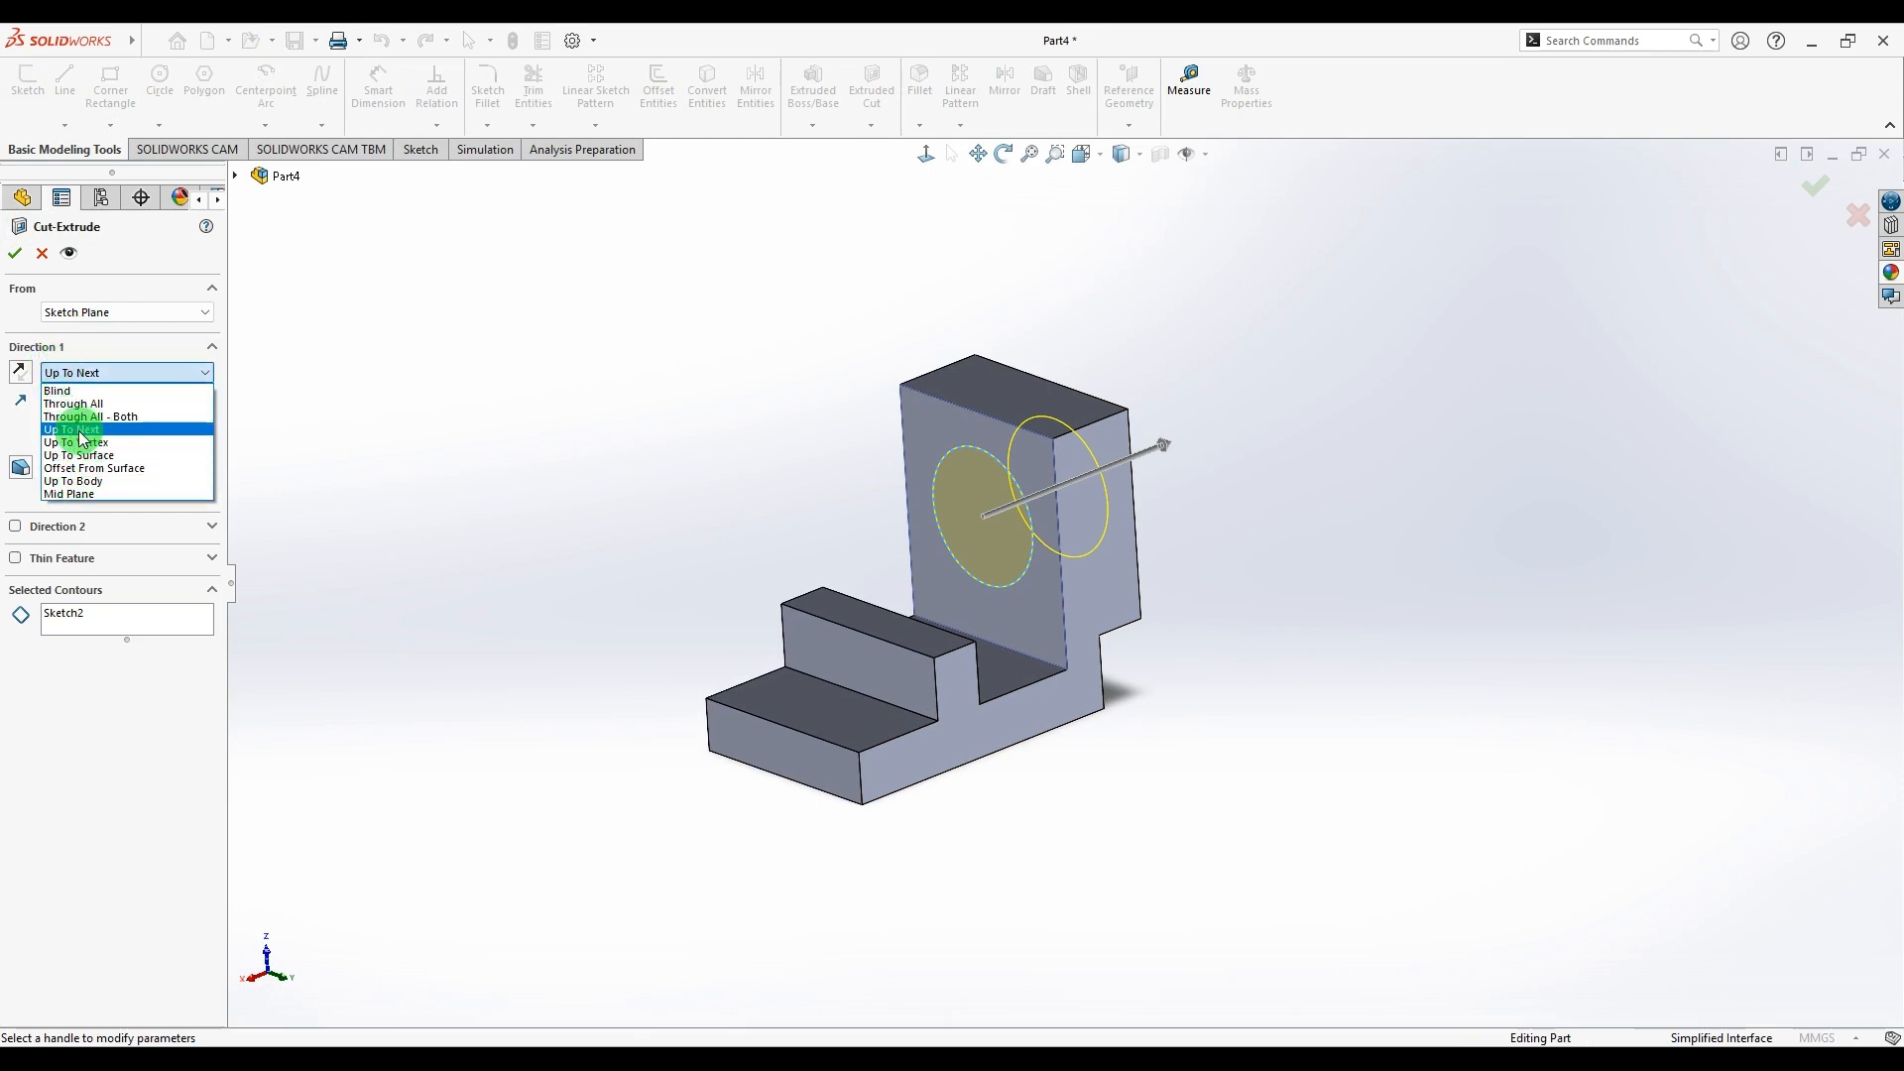
{"action": "left_click", "coordinate": [85, 431]}
{"action": "middle_click_drag", "start_coordinate": [1239, 576], "coordinate": [1519, 614]}
{"action": "left_click", "coordinate": [16, 256]}
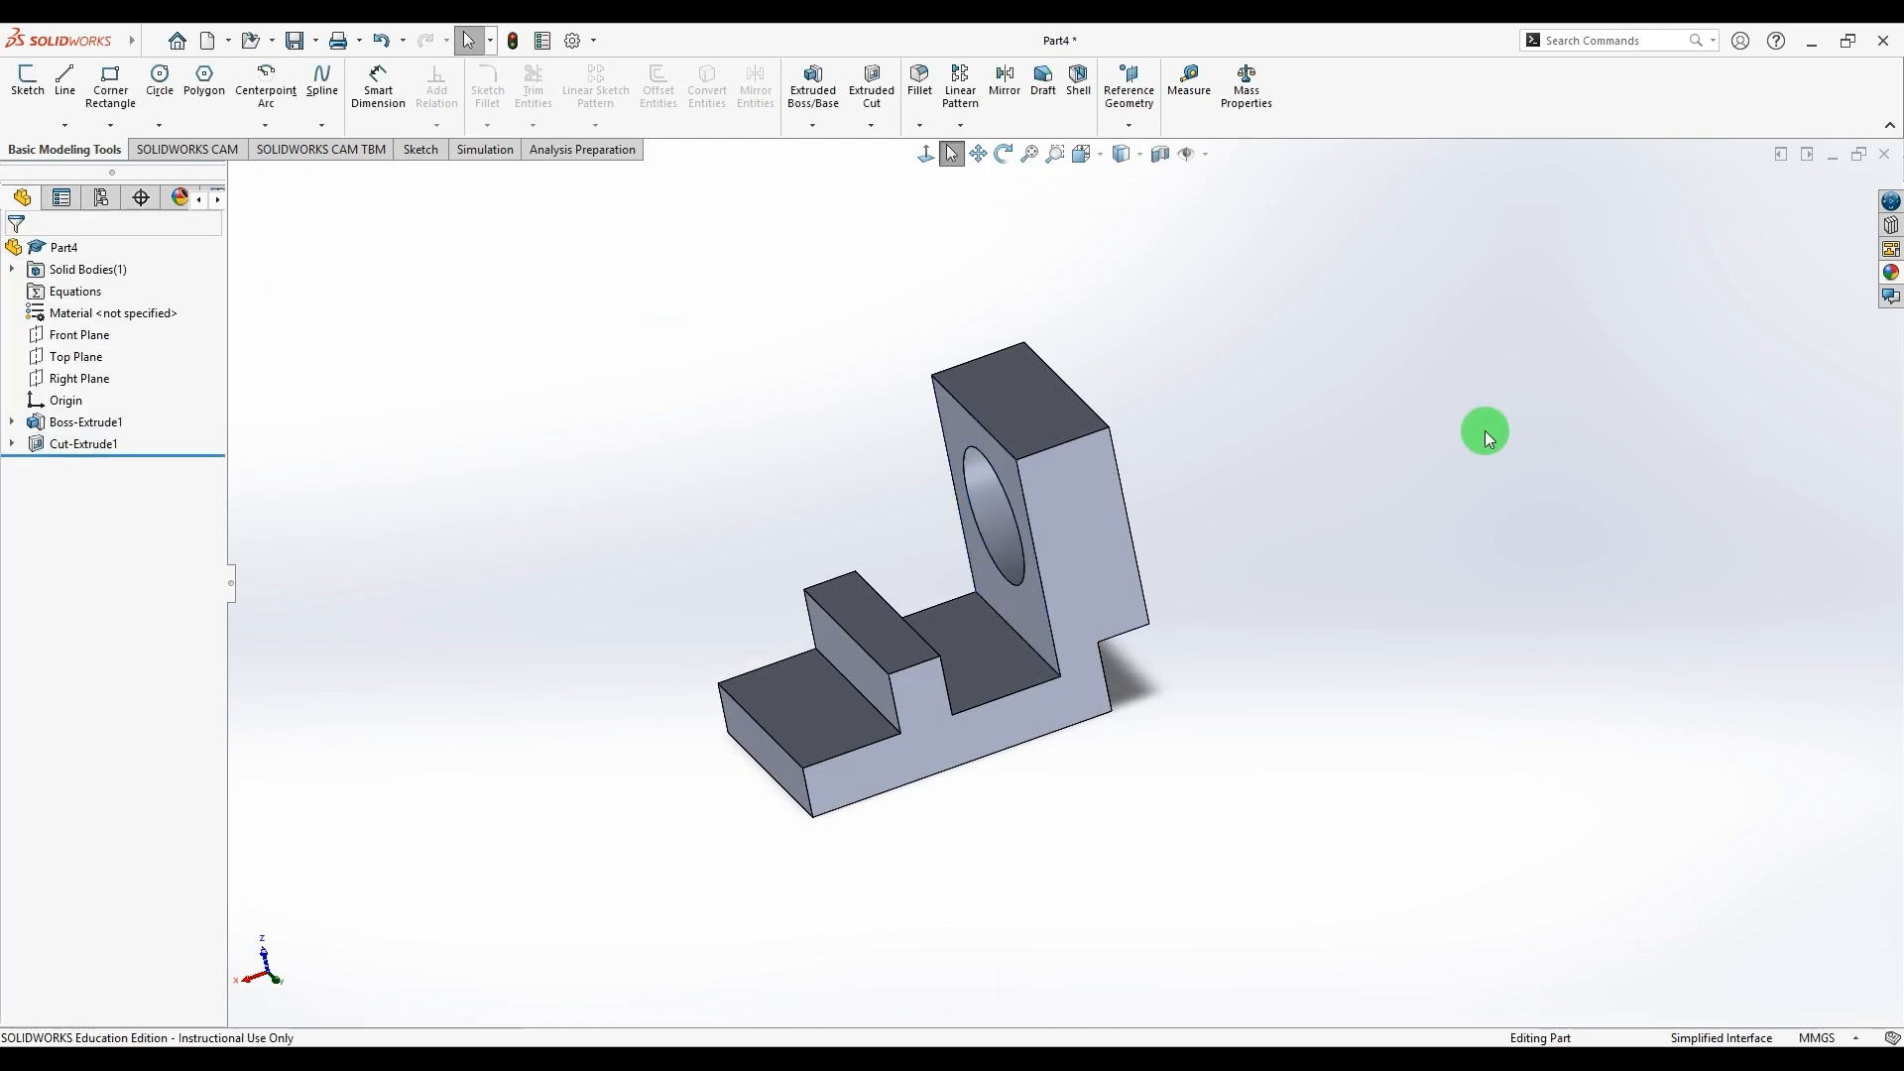
- Inspect the finished bracket in the standard isometric view
{"action": "middle_click_drag", "start_coordinate": [1483, 430], "coordinate": [1178, 363]}
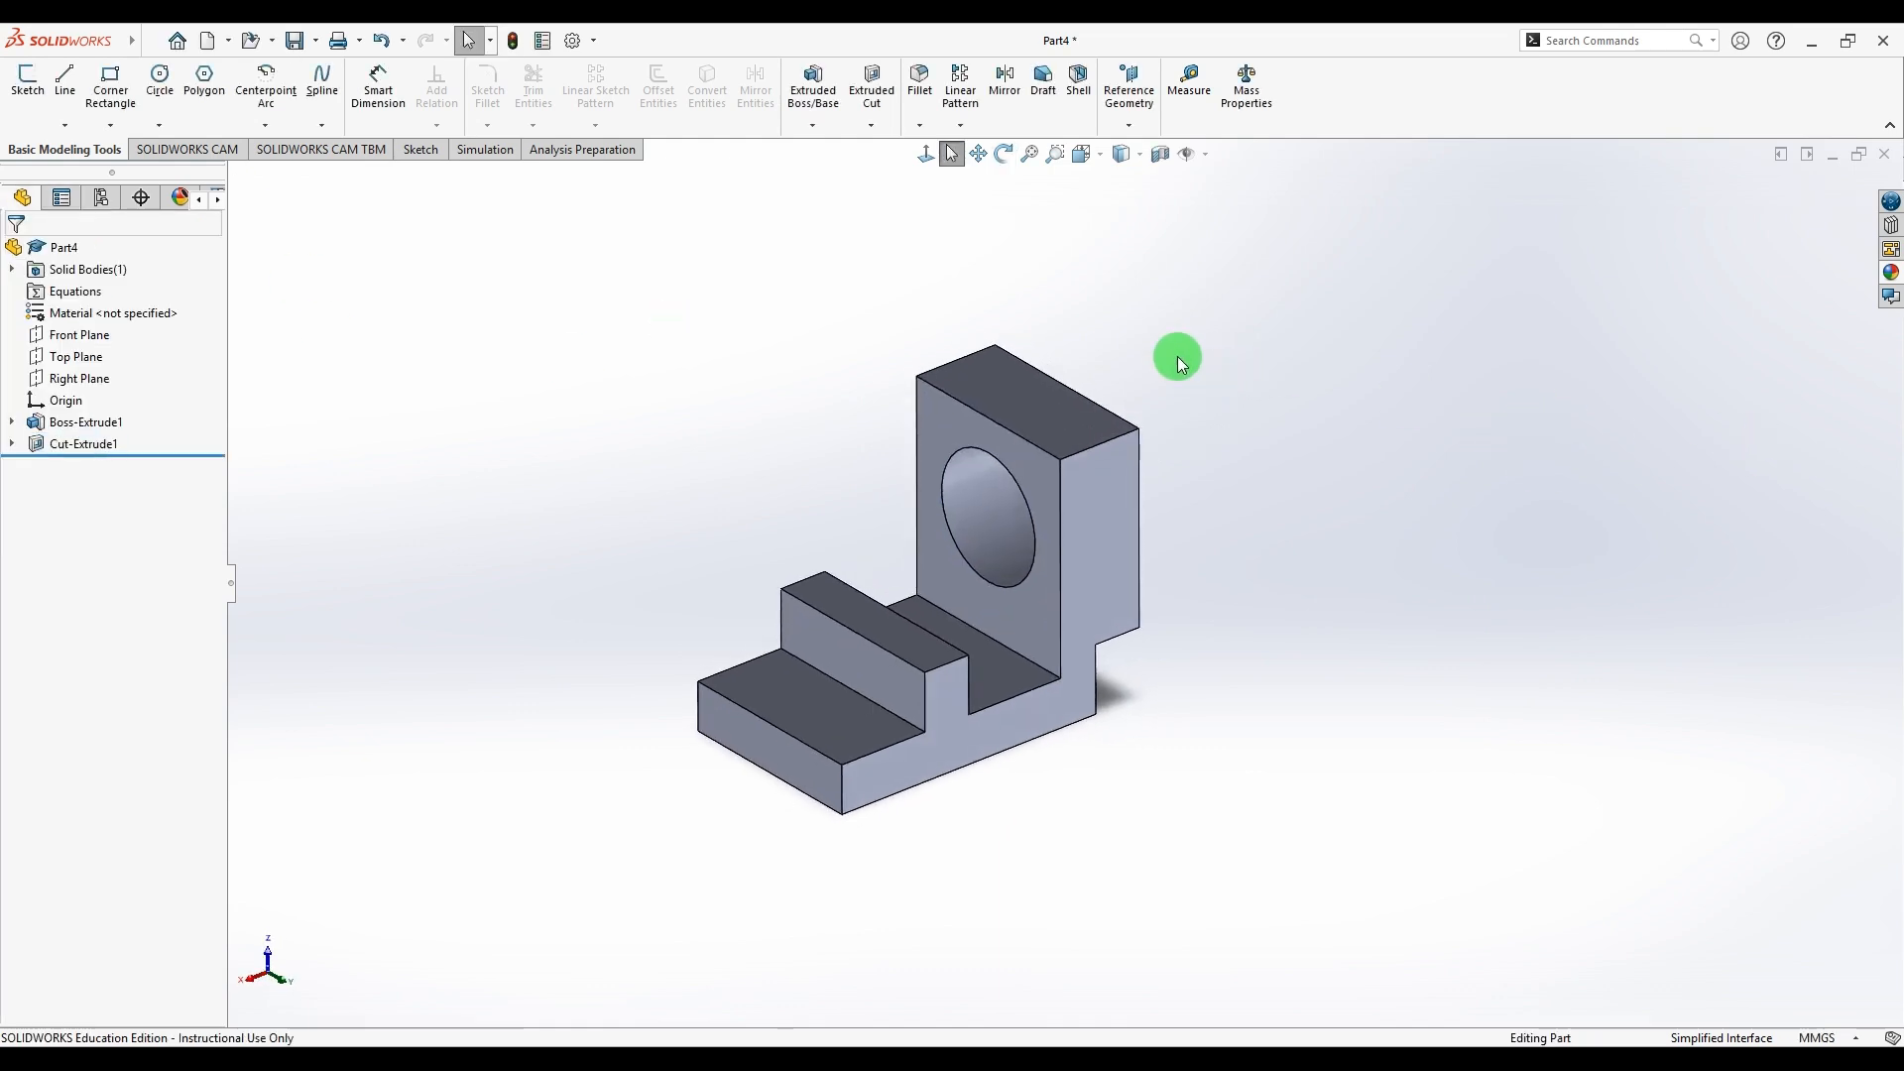
{"action": "left_click", "coordinate": [1092, 153]}
{"action": "left_click", "coordinate": [1196, 214]}
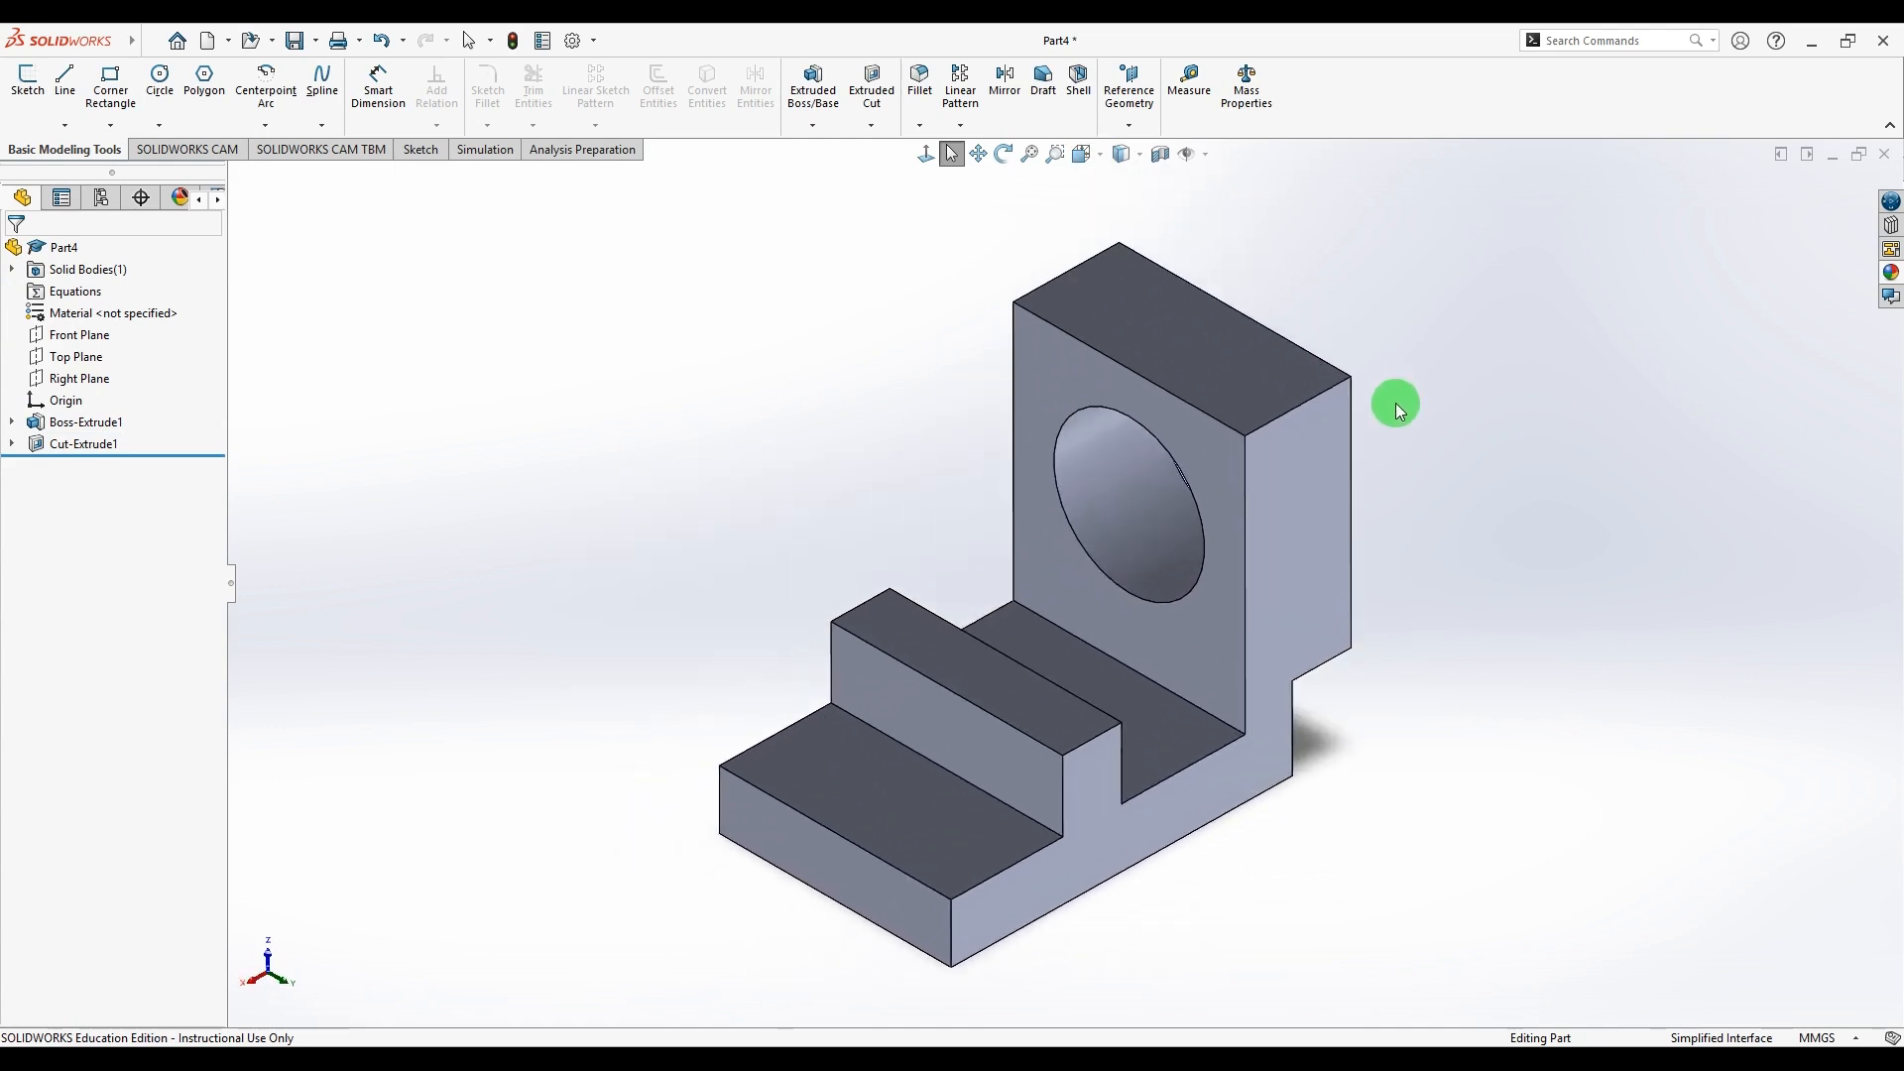
{"action": "scroll", "coordinate": [1369, 627], "scroll_direction": "down", "scroll_amount": 2}
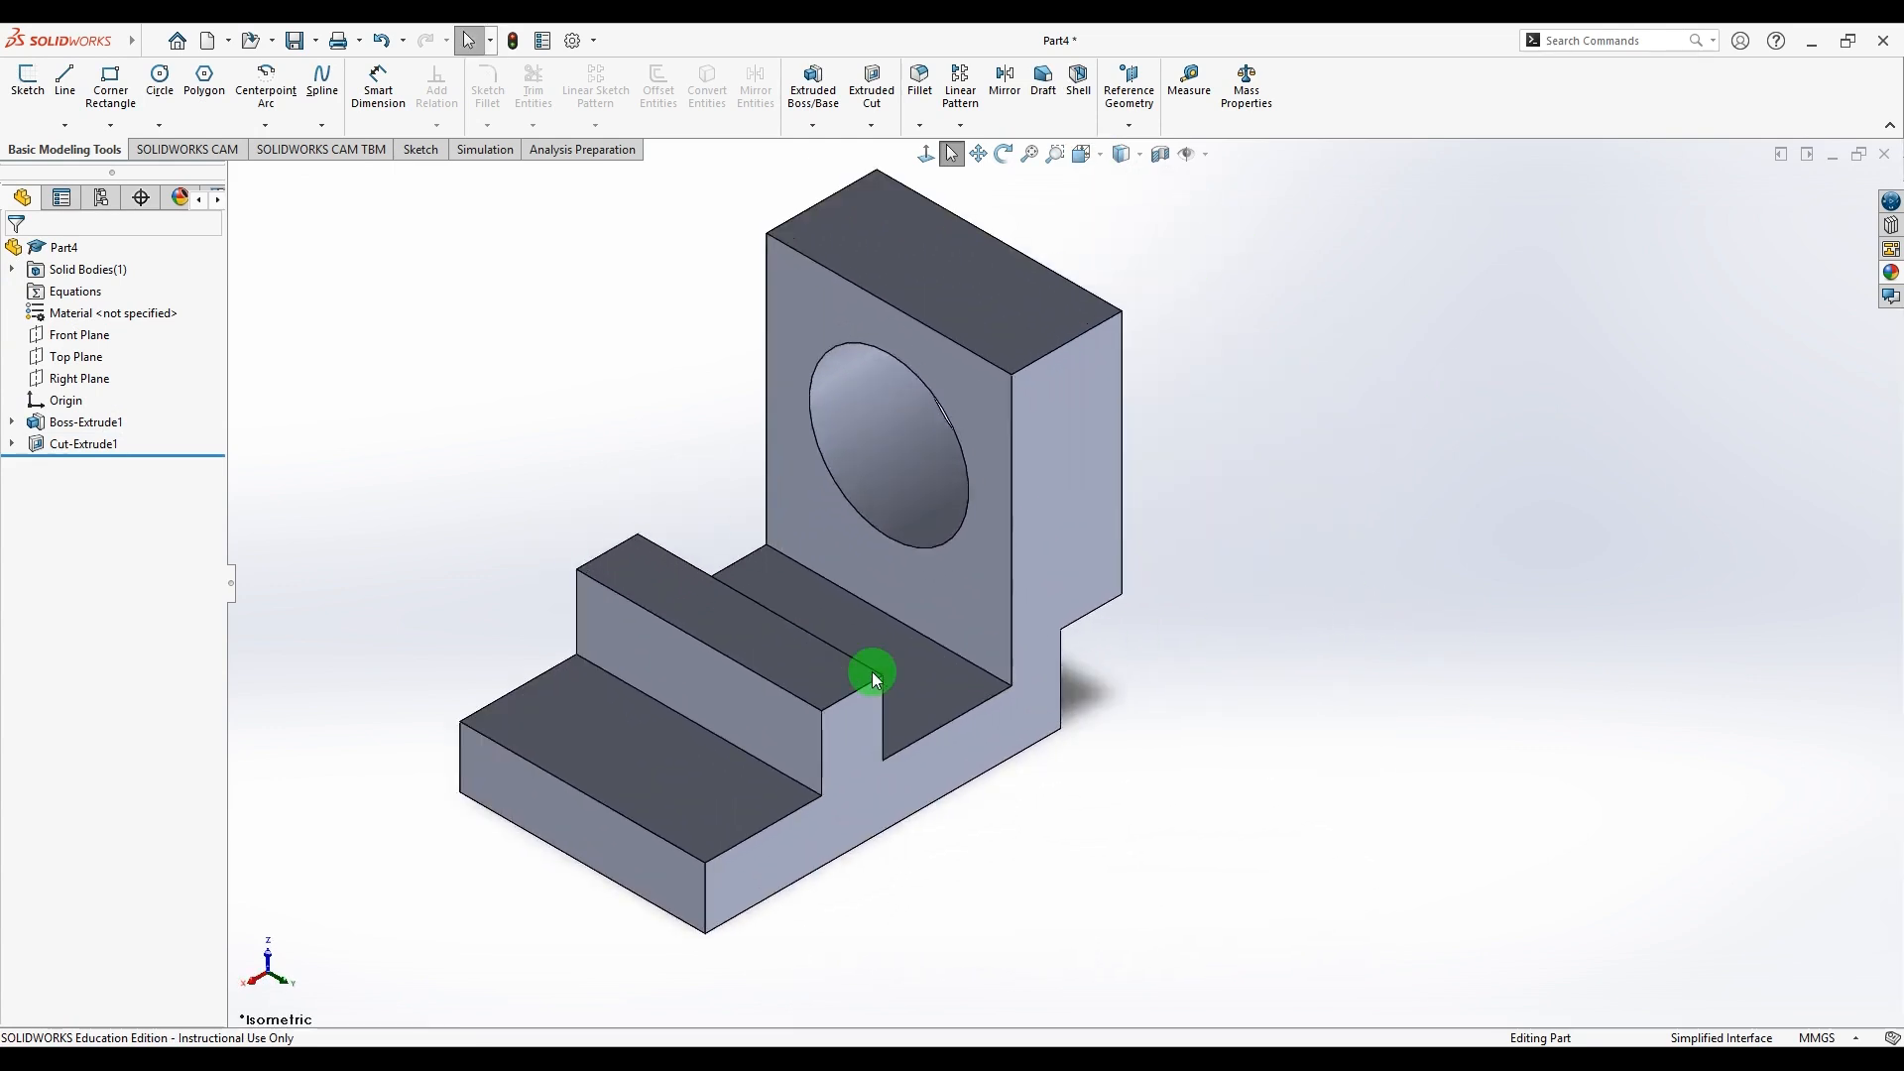
{"action": "scroll", "coordinate": [875, 668], "scroll_direction": "up", "scroll_amount": 4}
{"action": "scroll", "coordinate": [1383, 575], "scroll_direction": "down", "scroll_amount": 3}
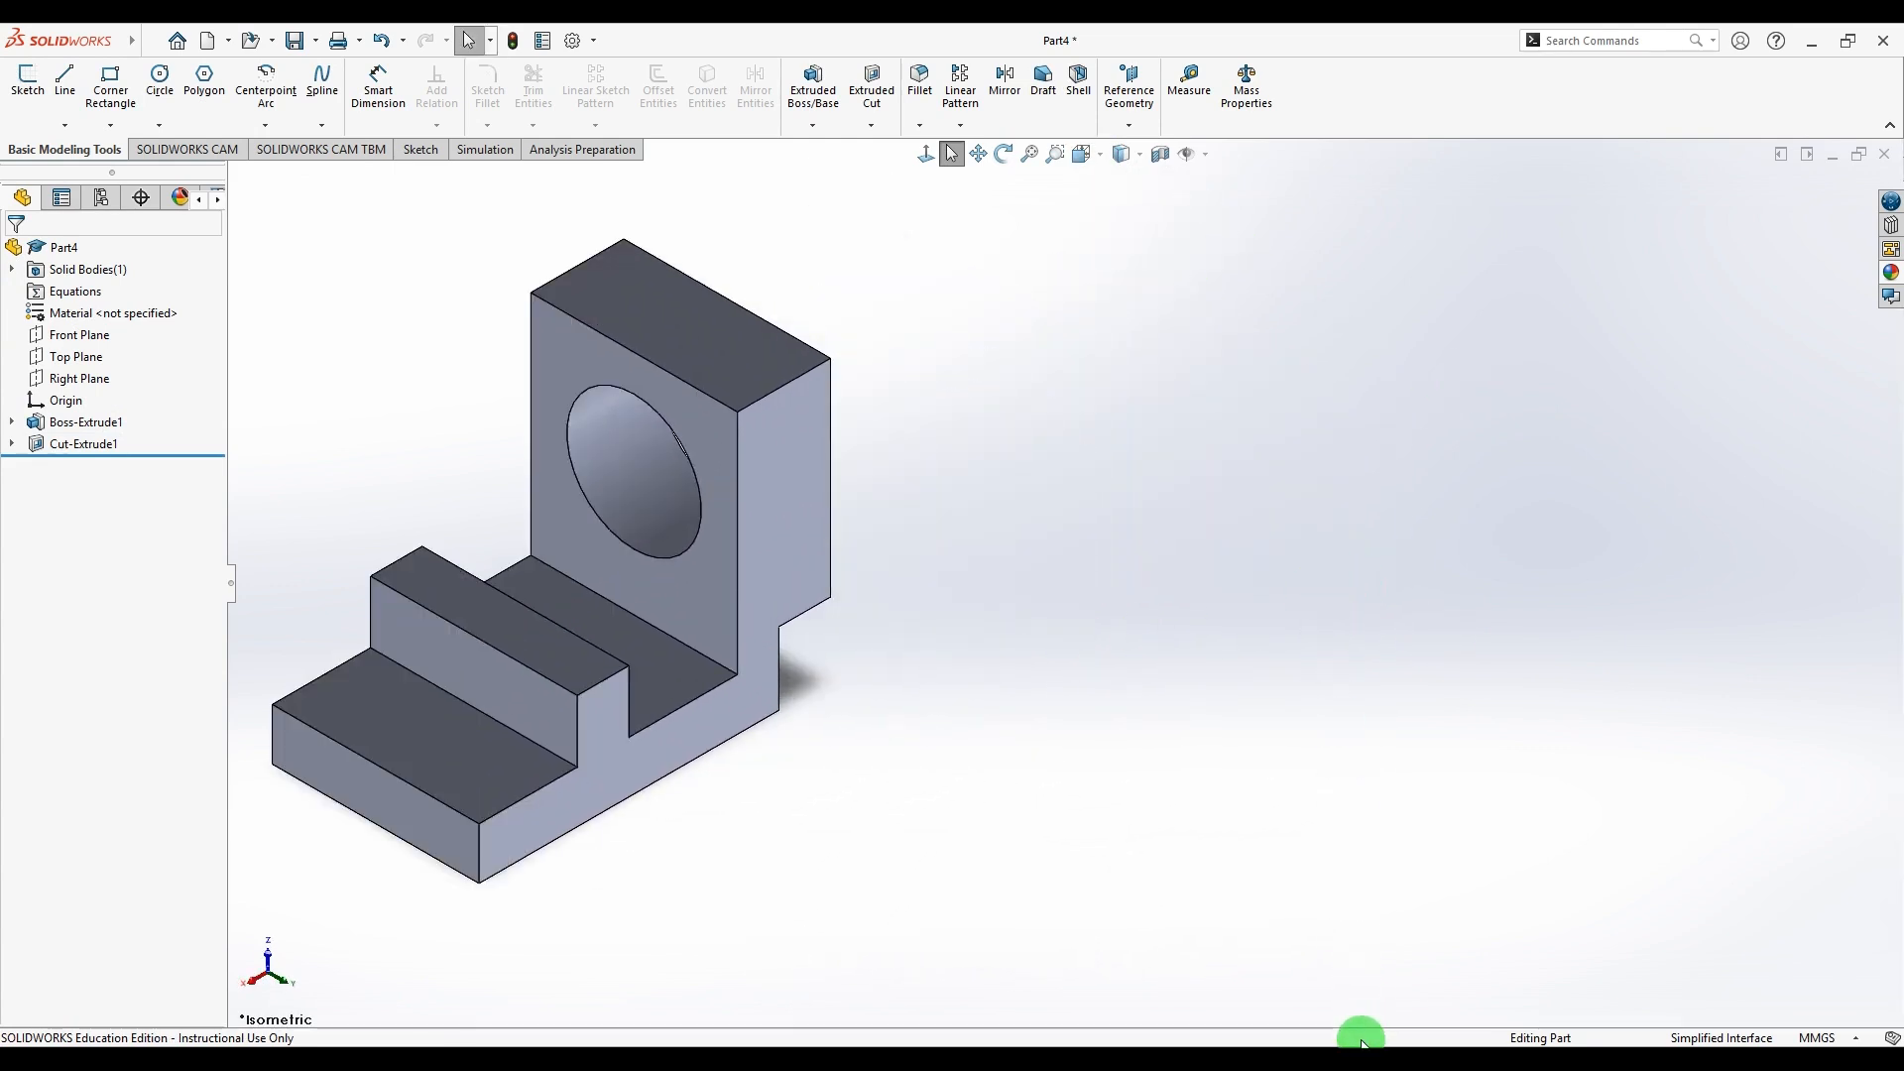
- Show the reference drawing 43.jpg in a smaller window beside the model and compare the two
{"action": "left_click", "coordinate": [1365, 1061]}
{"action": "left_click", "coordinate": [1833, 50]}
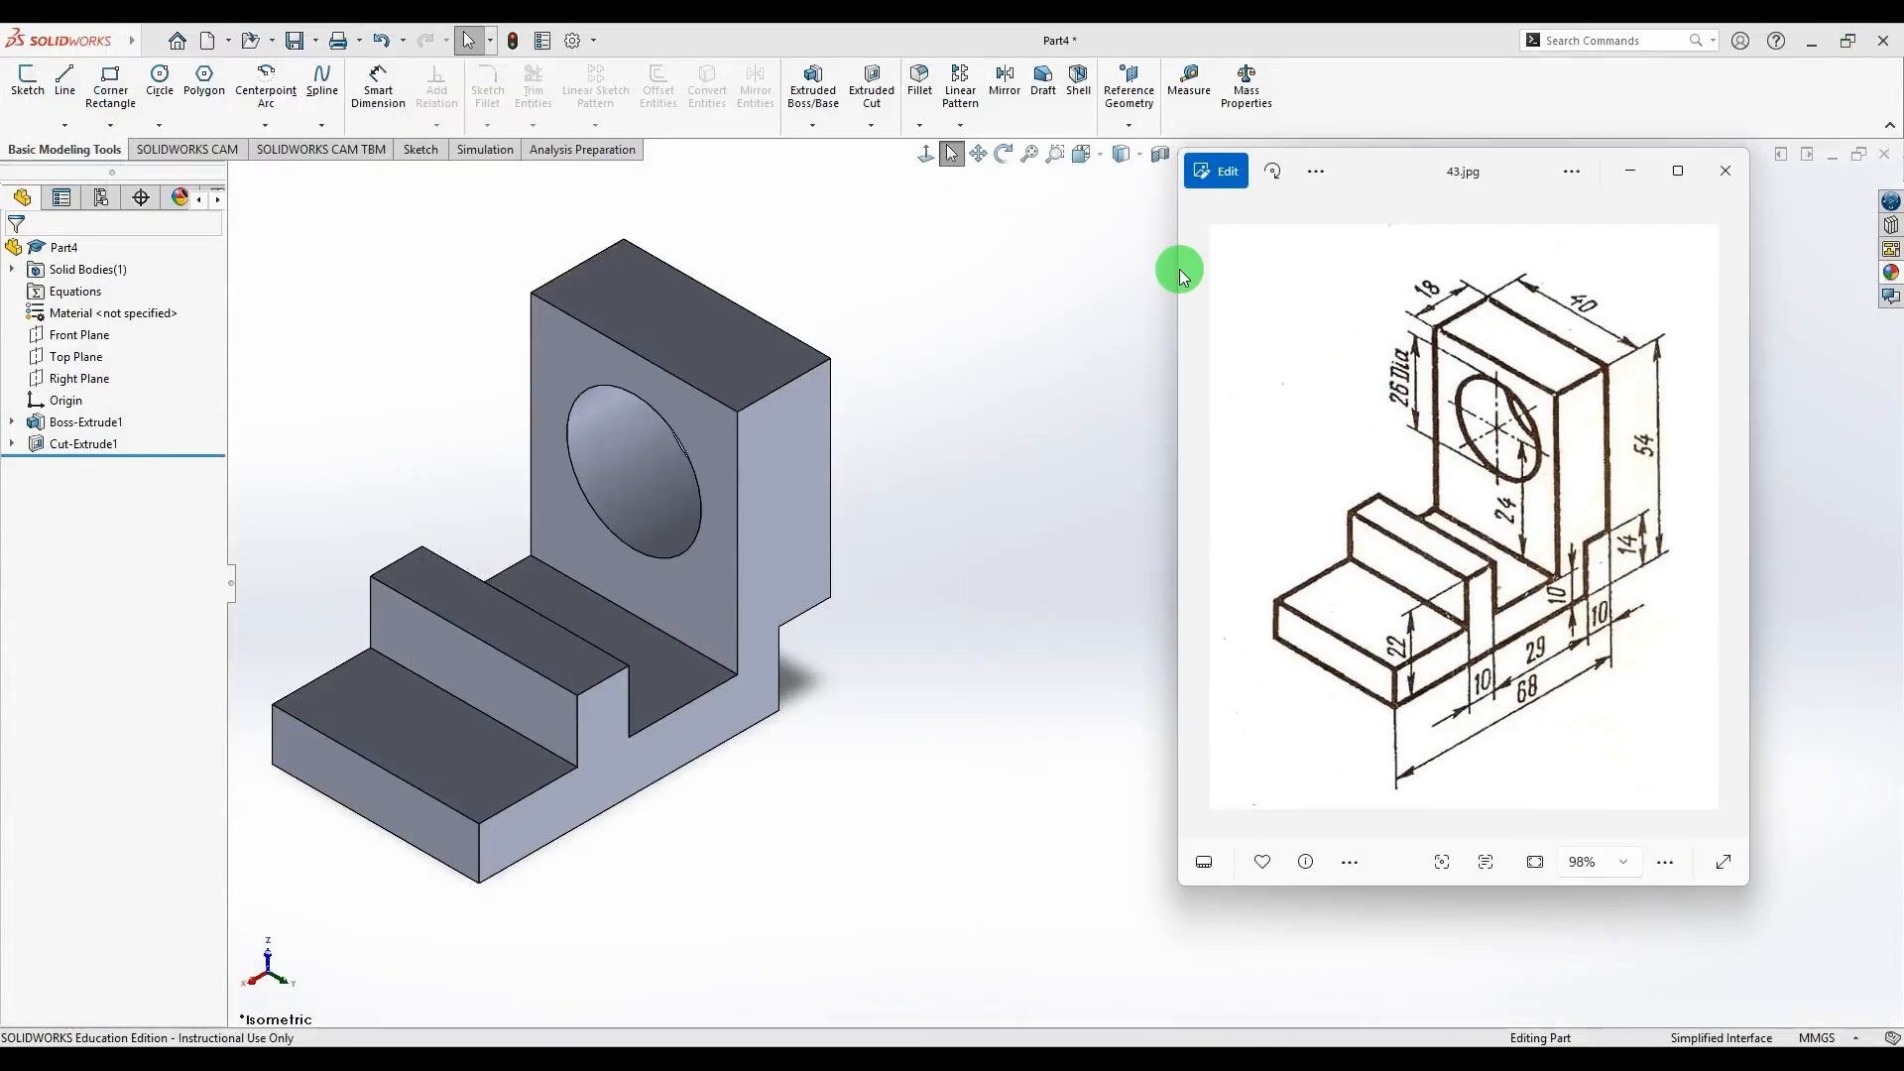
{"action": "scroll", "coordinate": [837, 680], "scroll_direction": "up", "scroll_amount": 3}
{"action": "scroll", "coordinate": [906, 625], "scroll_direction": "down", "scroll_amount": 4}
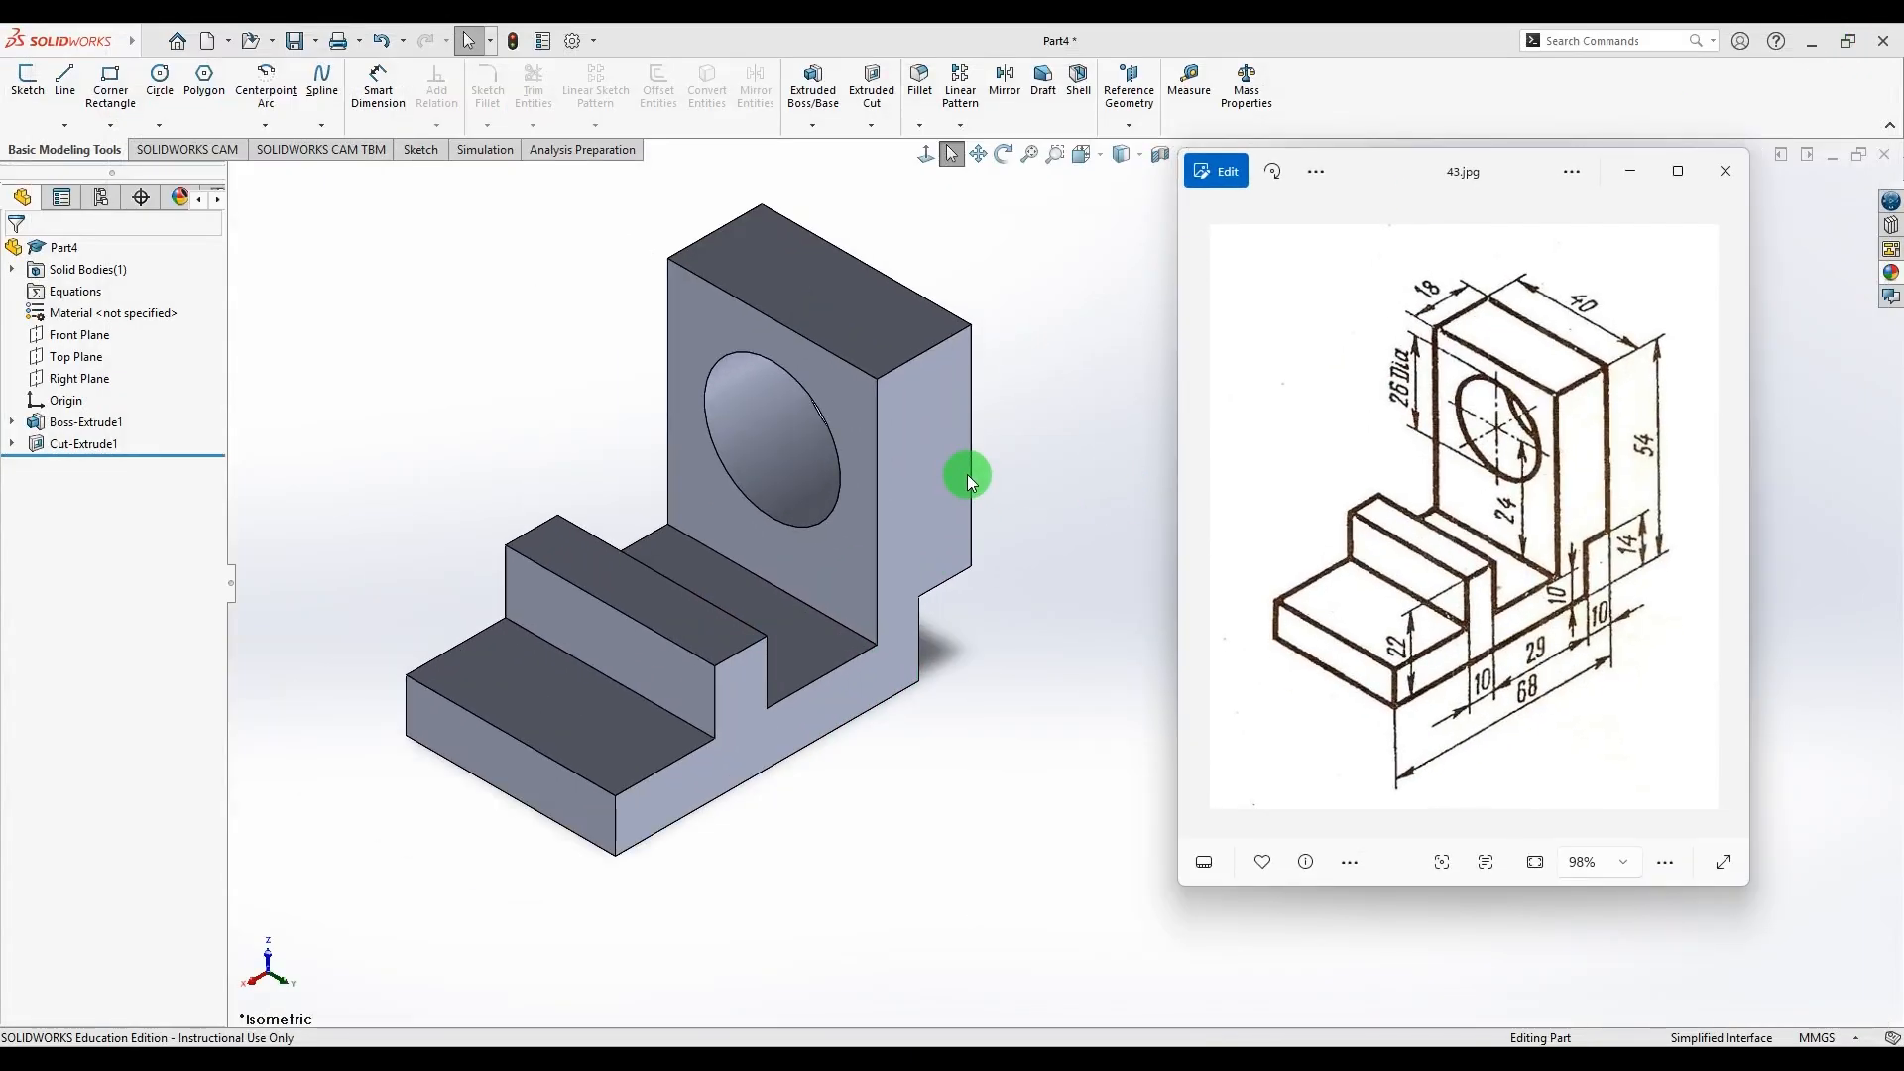